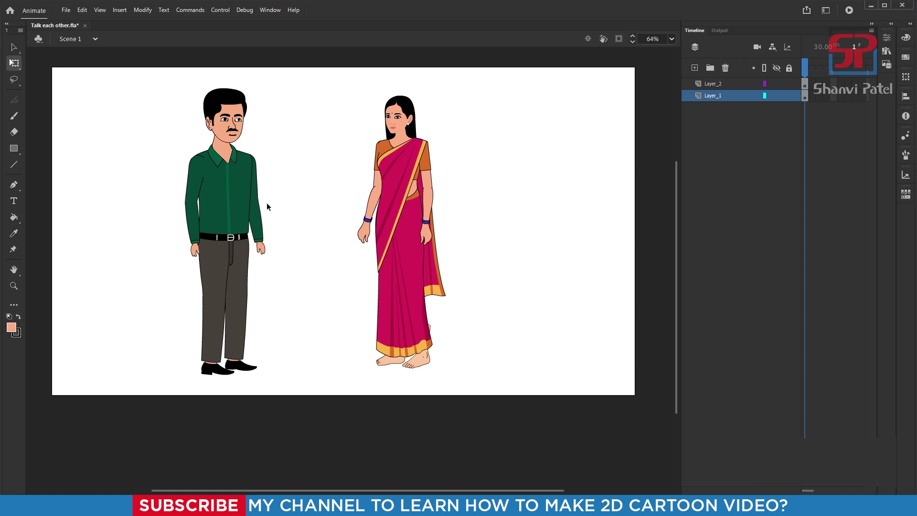
Open the man's symbol for editing and extend all of its layers to frame 180
double_click(239, 186)
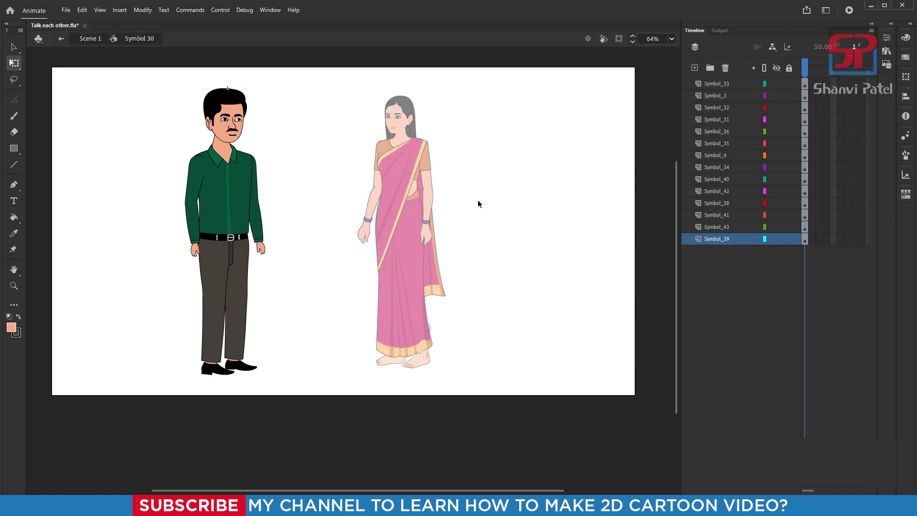
left_click_drag(680, 148, 457, 166)
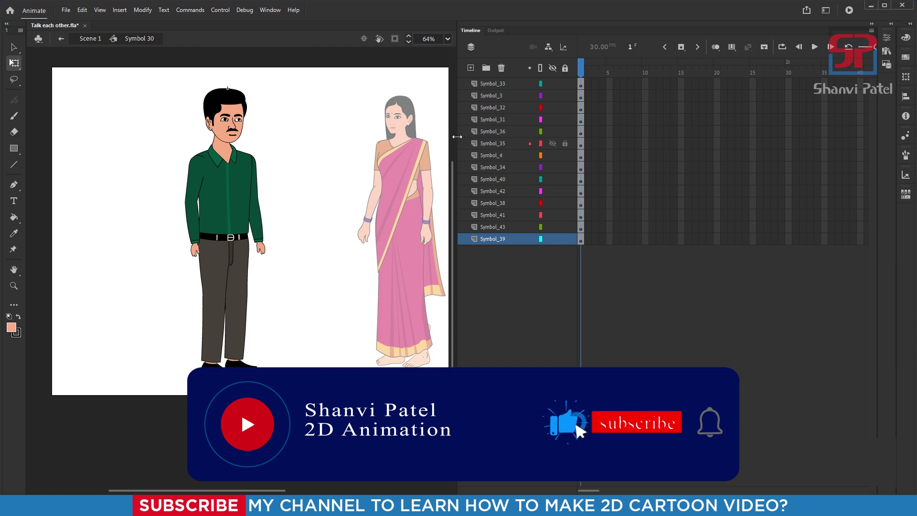
left_click_drag(454, 139, 293, 162)
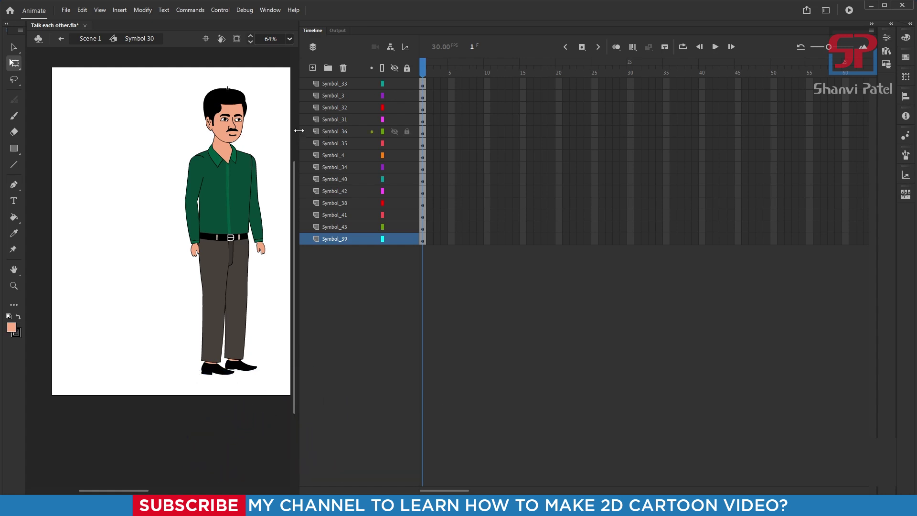
left_click_drag(299, 131, 186, 131)
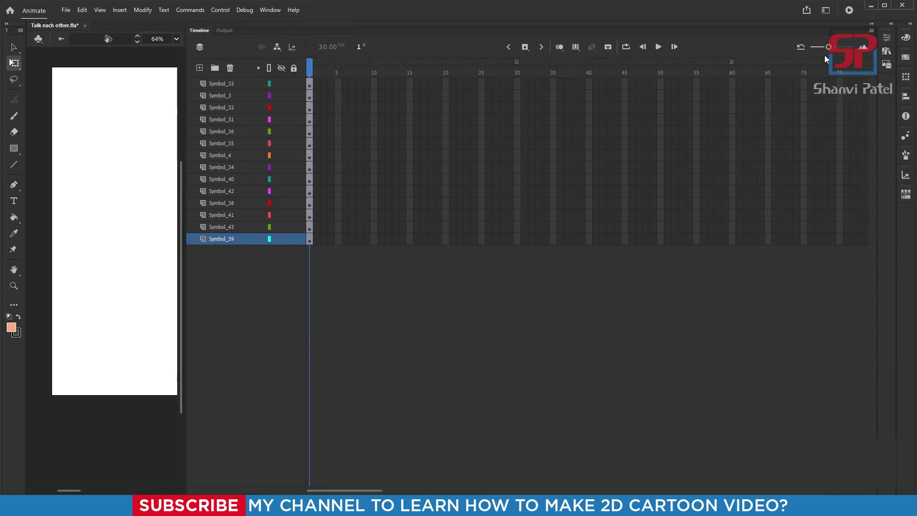
left_click_drag(830, 51, 817, 51)
left_click_drag(733, 85, 730, 250)
key("F5")
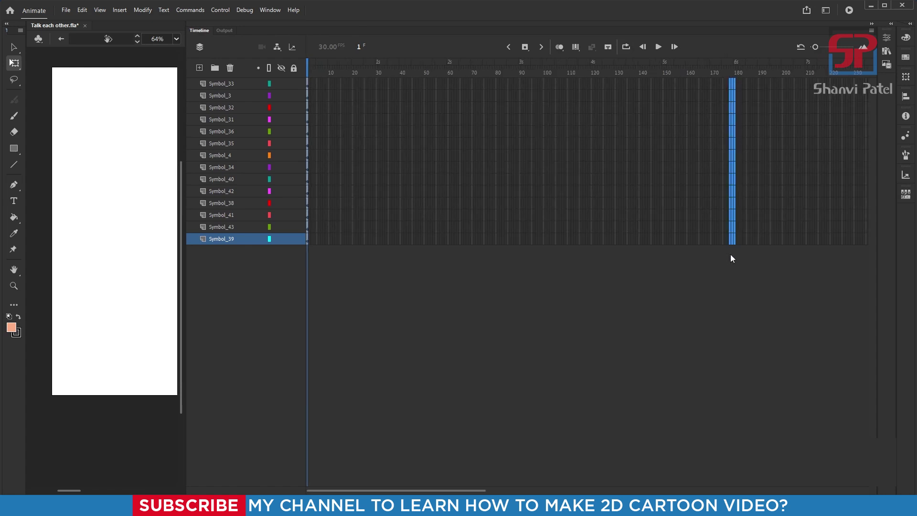
key("F5")
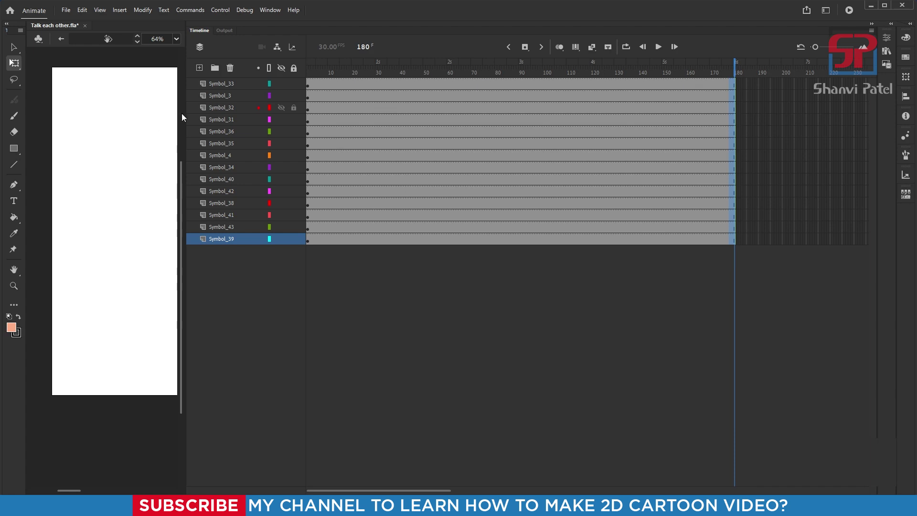
left_click_drag(185, 113, 346, 139)
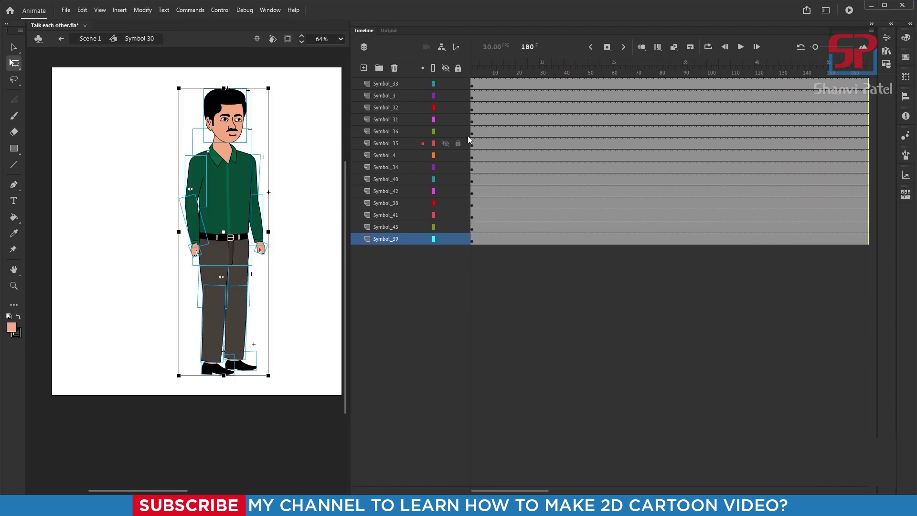
left_click_drag(816, 47, 830, 50)
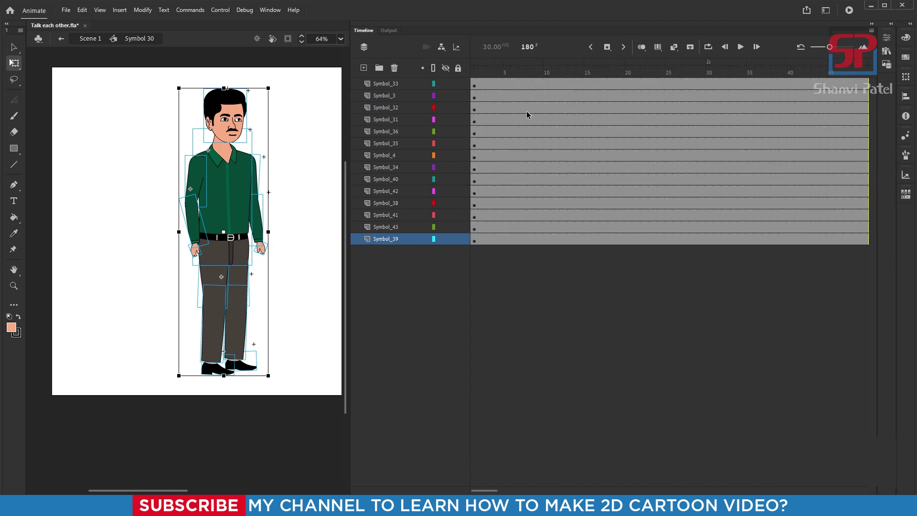
left_click(173, 110)
left_click_drag(132, 69, 317, 409)
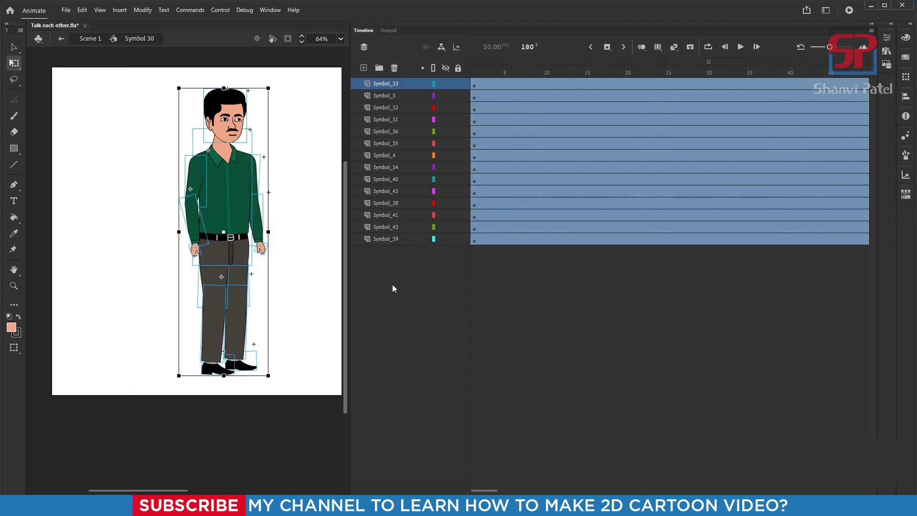
left_click(316, 179)
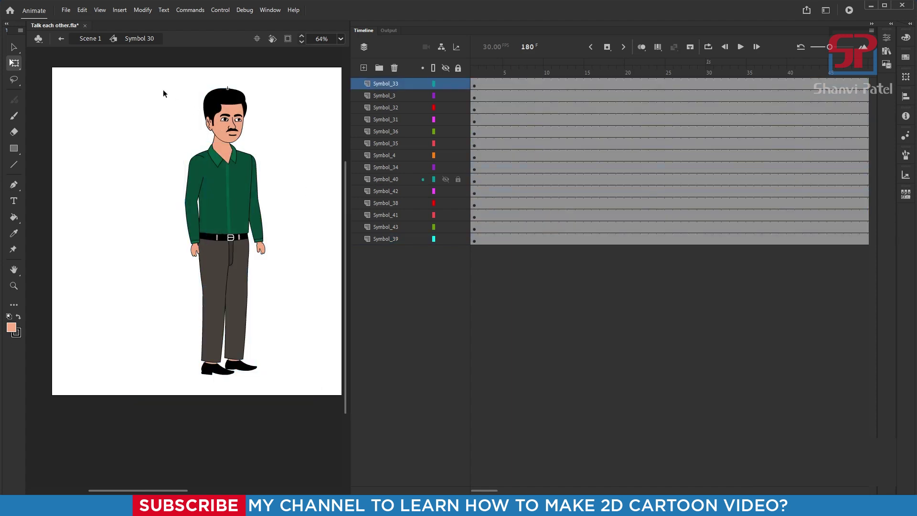
left_click_drag(163, 90, 275, 390)
left_click(300, 259)
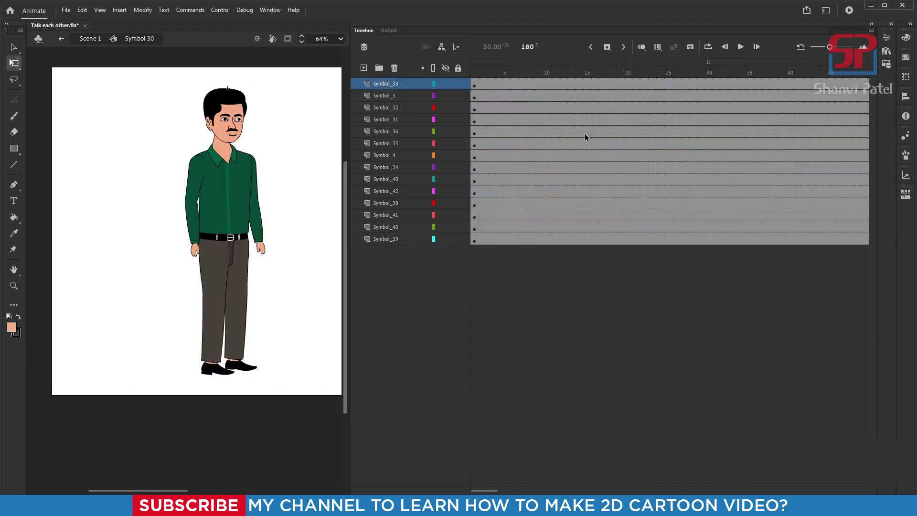
Insert keyframes at frame 15 on all of the man's layers
left_click_drag(589, 83, 587, 241)
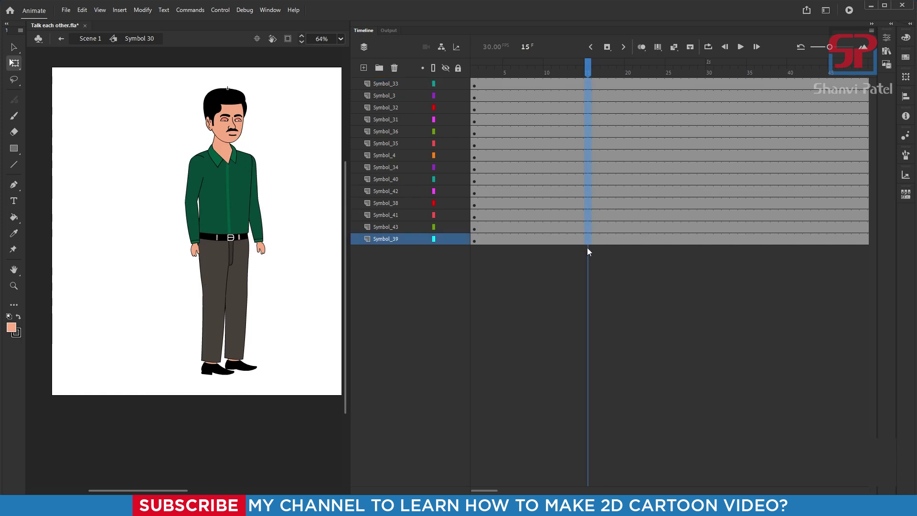
left_click(623, 300)
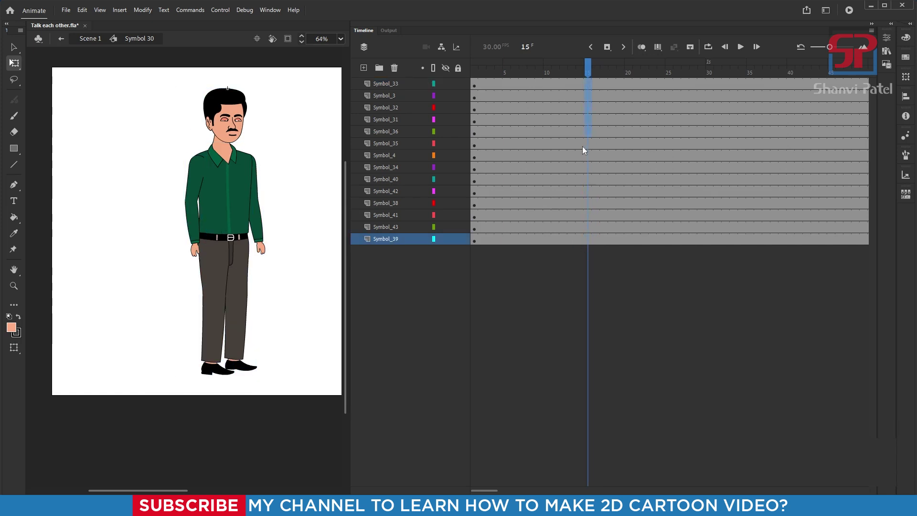
left_click_drag(582, 146, 587, 249)
key("F6")
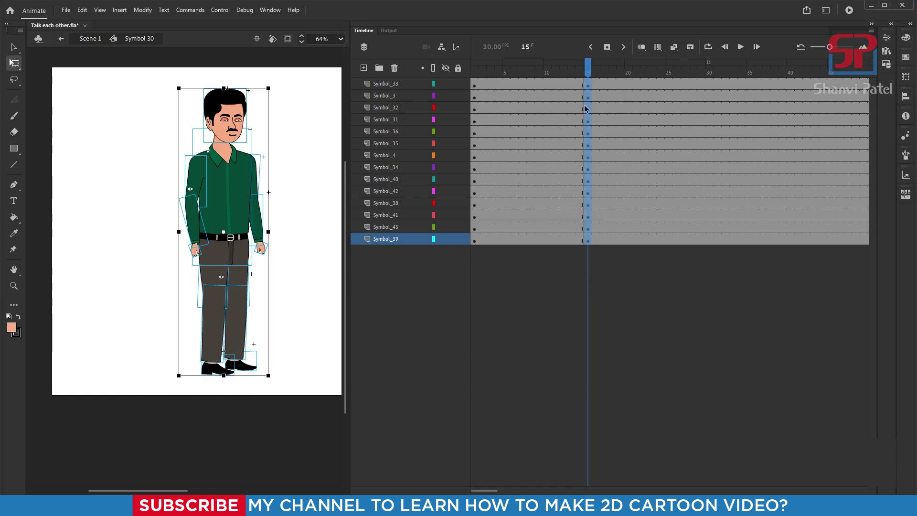
Insert keyframes at frame 30 on all layers and create classic tweens between frames 15 and 30
left_click_drag(587, 70, 636, 72)
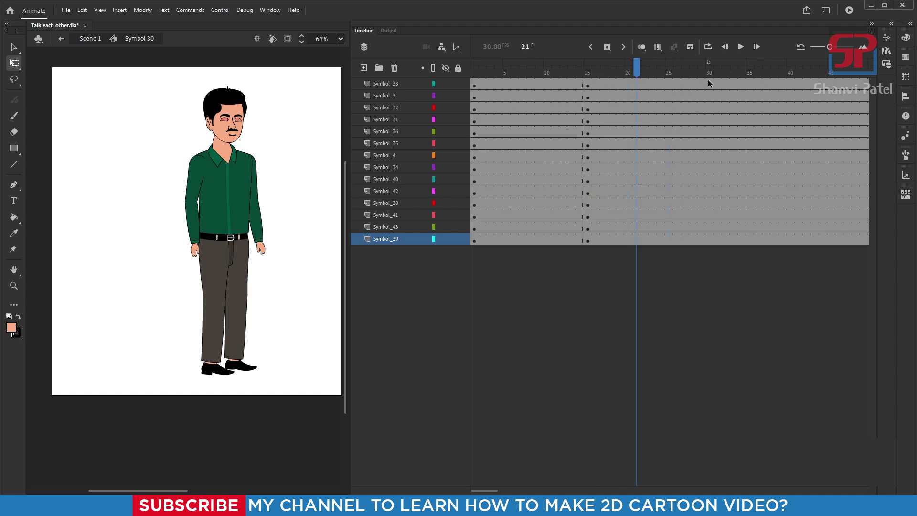
left_click_drag(708, 83, 710, 241)
key("F6")
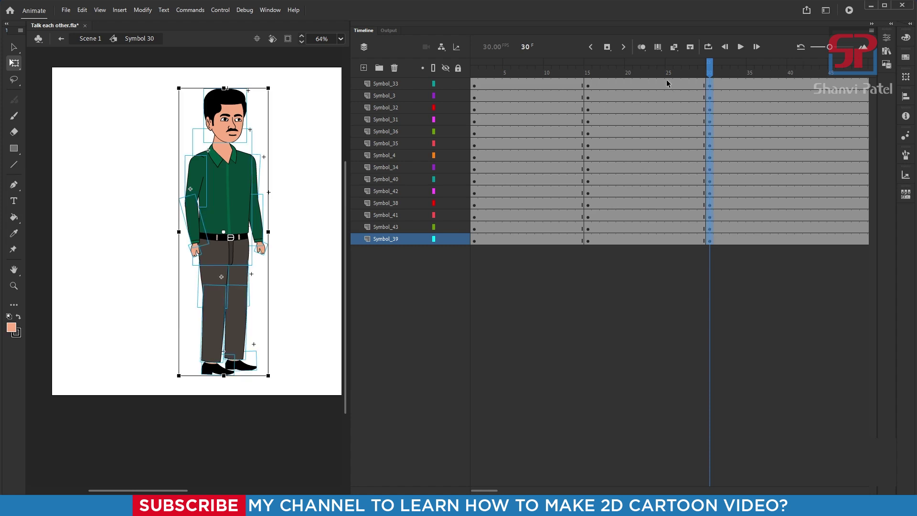
left_click_drag(614, 85, 673, 225)
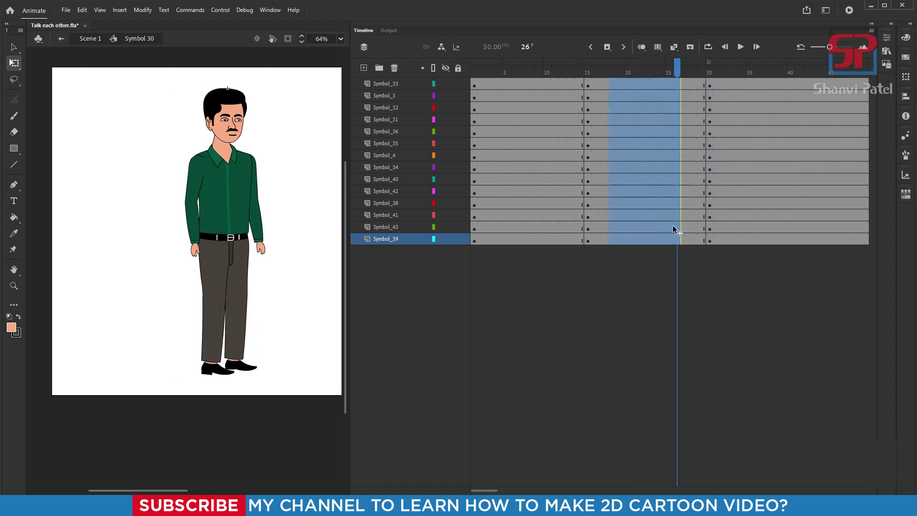
right_click(660, 205)
left_click(688, 212)
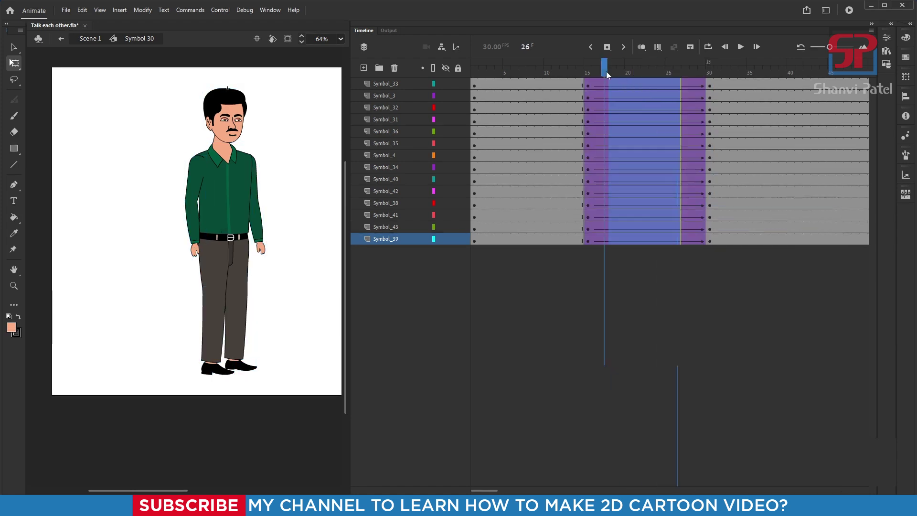
left_click(703, 84)
left_click(706, 85)
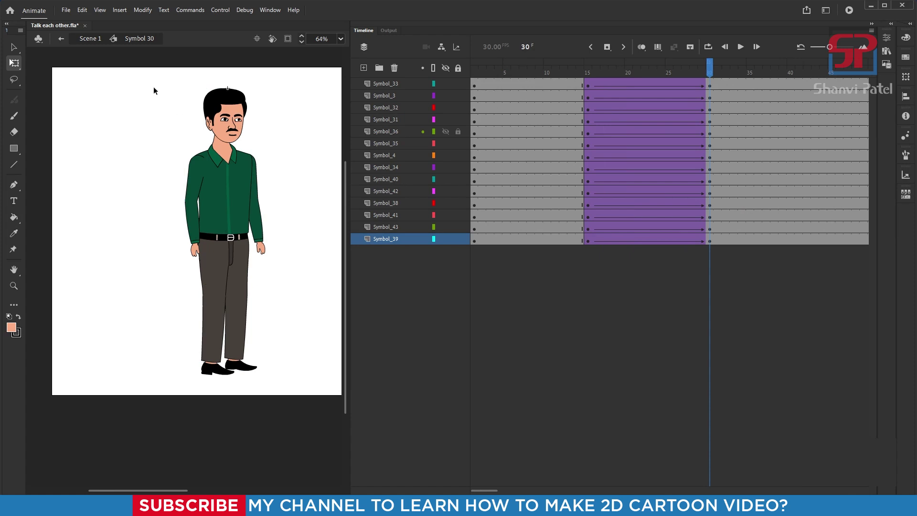
left_click_drag(153, 90, 296, 253)
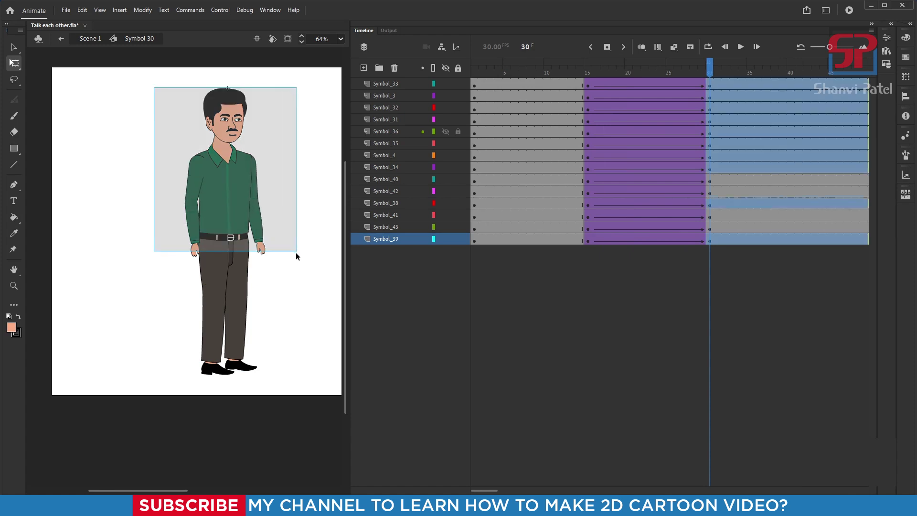
left_click(293, 315)
left_click_drag(285, 417, 186, 278)
left_click_drag(240, 289, 199, 295)
key("ctrl+z")
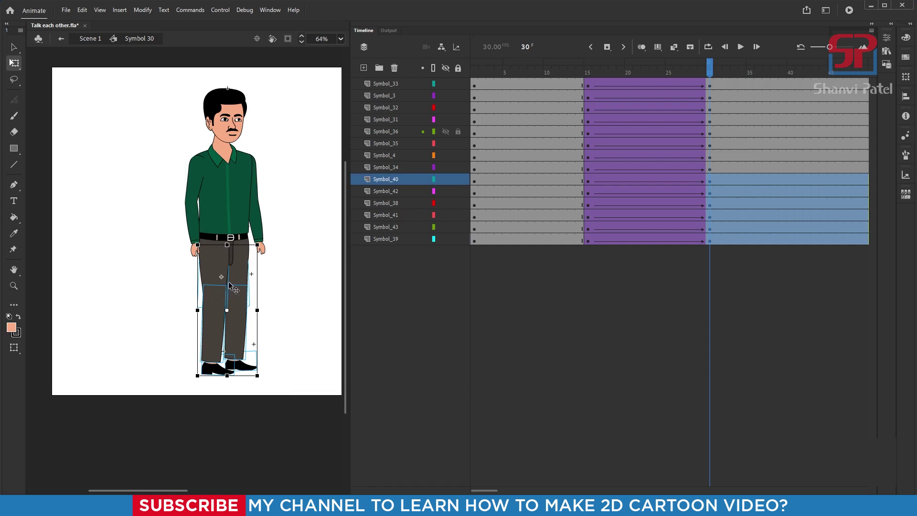
Lock the six leg layers and tilt the man's upper body slightly forward around the waist at frame 30
left_click(457, 227)
left_click(458, 240)
left_click_drag(158, 84, 305, 271)
left_click_drag(238, 178, 224, 261)
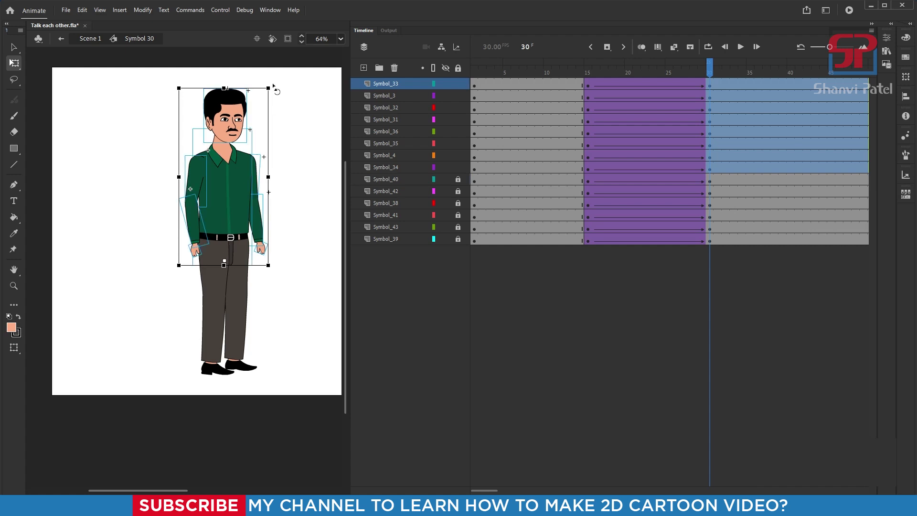
left_click_drag(275, 87, 281, 91)
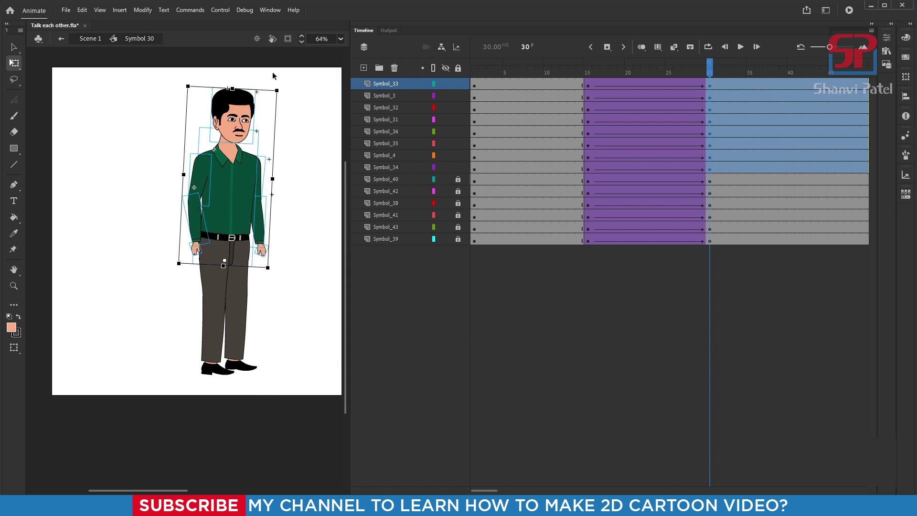
Rotate the man's head slightly clockwise at frame 30
left_click(245, 96)
left_click_drag(261, 89, 267, 93)
left_click(280, 111)
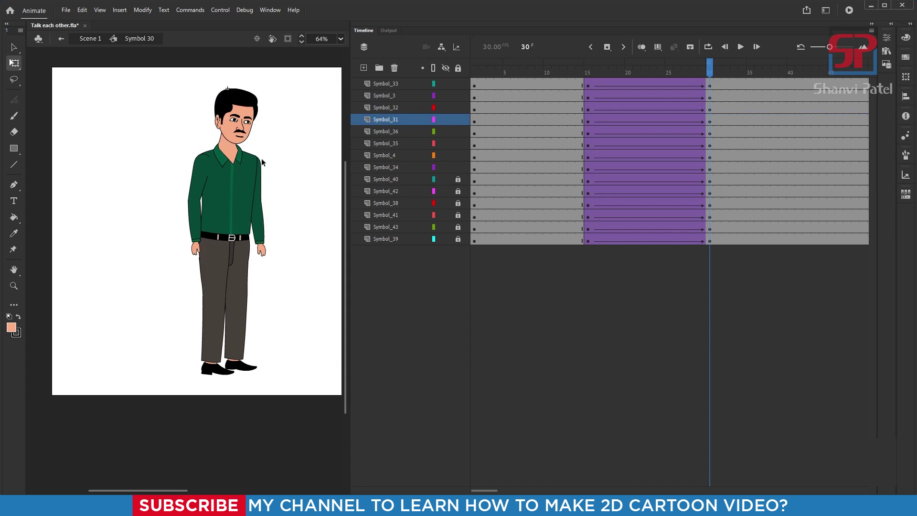
Rotate the man's whole front arm, including forearm and hand, forward across his body at frame 30
left_click(198, 249)
left_click(196, 204)
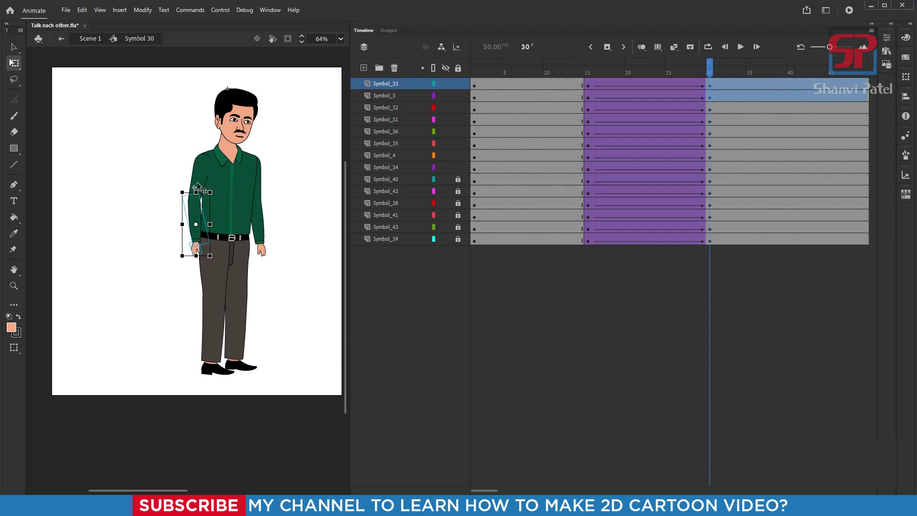
left_click(202, 206)
left_click_drag(178, 263, 279, 227)
left_click(259, 229)
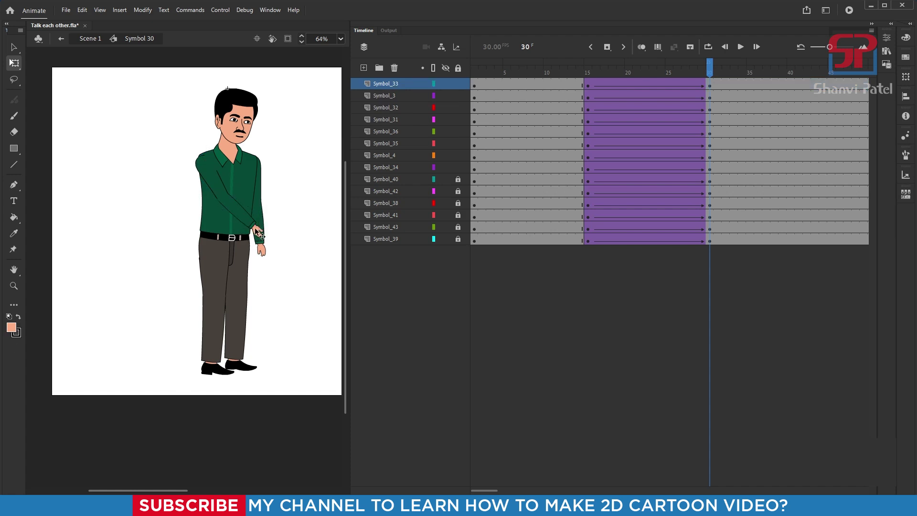
Bend the front arm at the elbow by rotating the forearm and hand upward, then nudge them into line with the upper arm
scroll(262, 226, "up", 5)
left_click(203, 191, "shift")
left_click_drag(192, 186, 149, 139)
left_click_drag(273, 261, 312, 79)
key("Up")
key("Up")
key("Up")
key("Up")
key("Up")
key("Up")
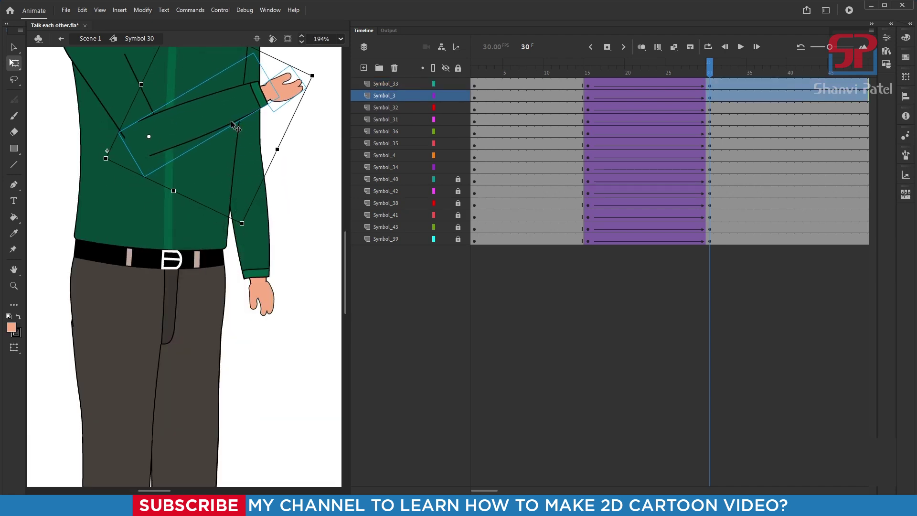
key("Right")
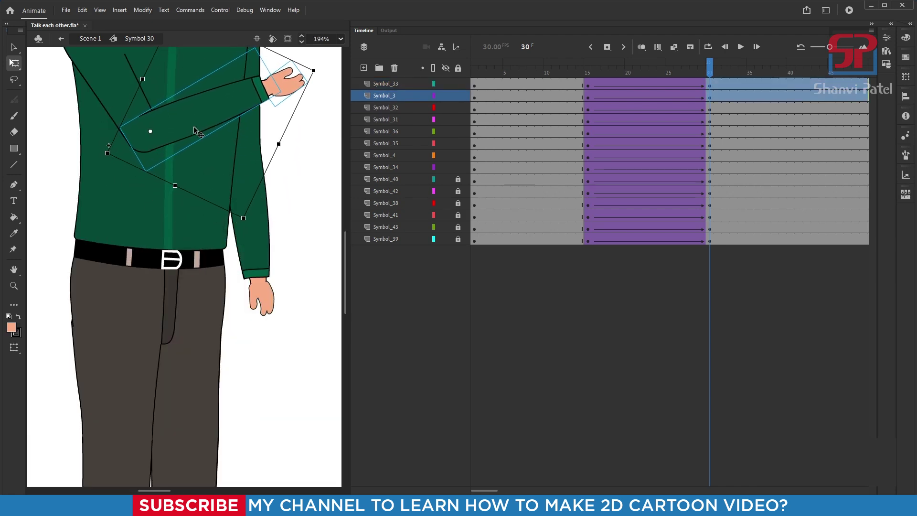
left_click(292, 187)
scroll(195, 193, "down", 4)
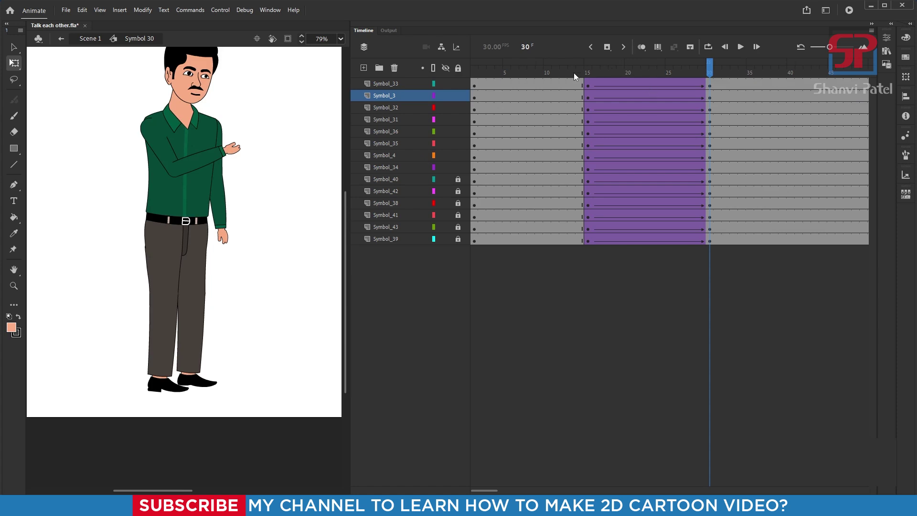
Preview the motion between frames 15 and 30 and inspect the bent front arm
left_click_drag(575, 72, 707, 68)
left_click(230, 154)
left_click(196, 172, "shift")
left_click(147, 140, "shift")
scroll(111, 102, "up", 4)
scroll(205, 179, "down", 5)
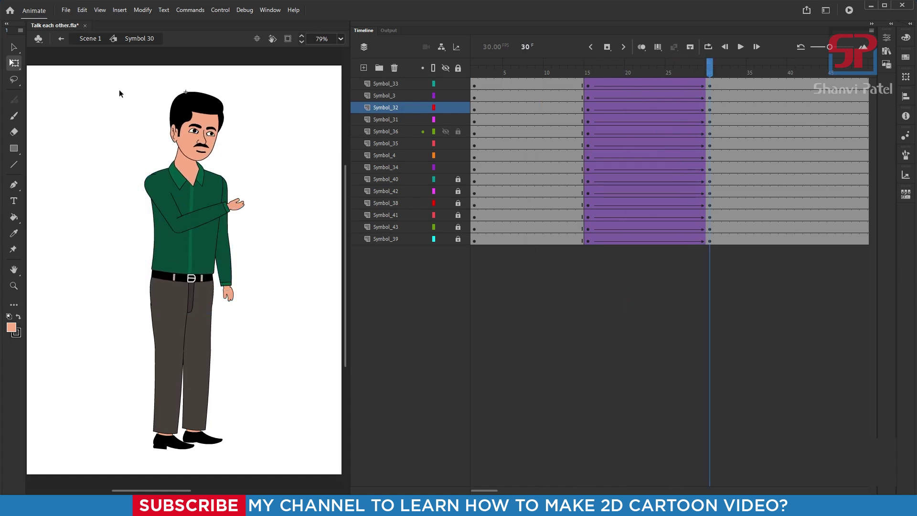
Move the upper body's pivot to the waist and lean the upper body backward at frame 30
left_click_drag(115, 78, 281, 317)
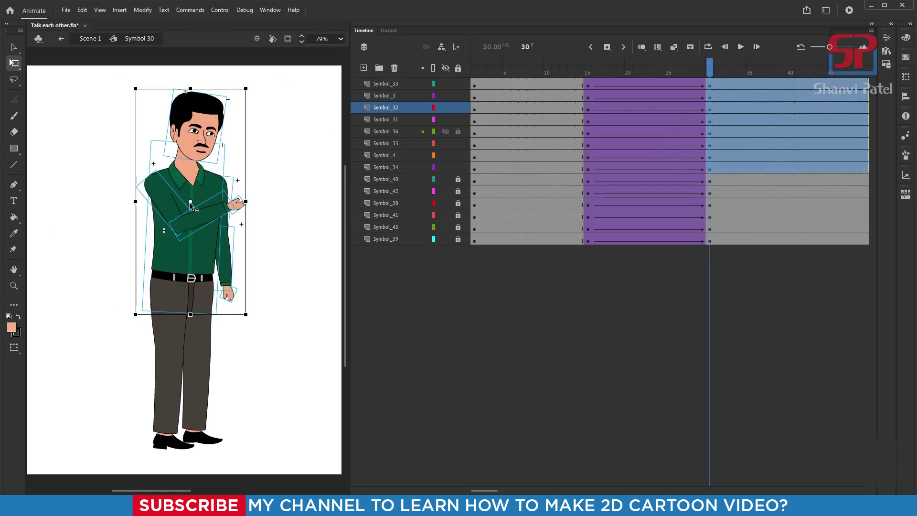
left_click_drag(190, 202, 182, 271)
left_click_drag(183, 305, 188, 312)
left_click_drag(254, 91, 233, 84)
left_click(742, 276)
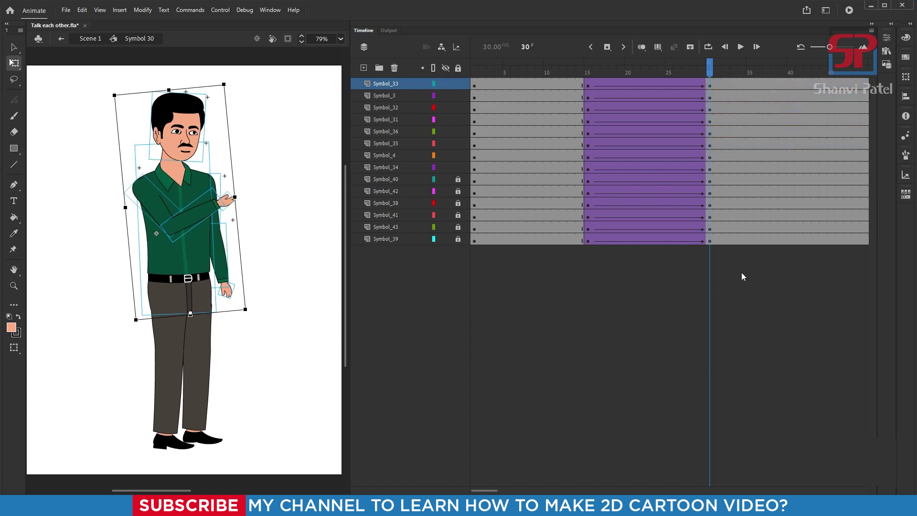
Insert keyframes at frame 40 on all layers and create classic tweens between frames 30 and 40
left_click(791, 86)
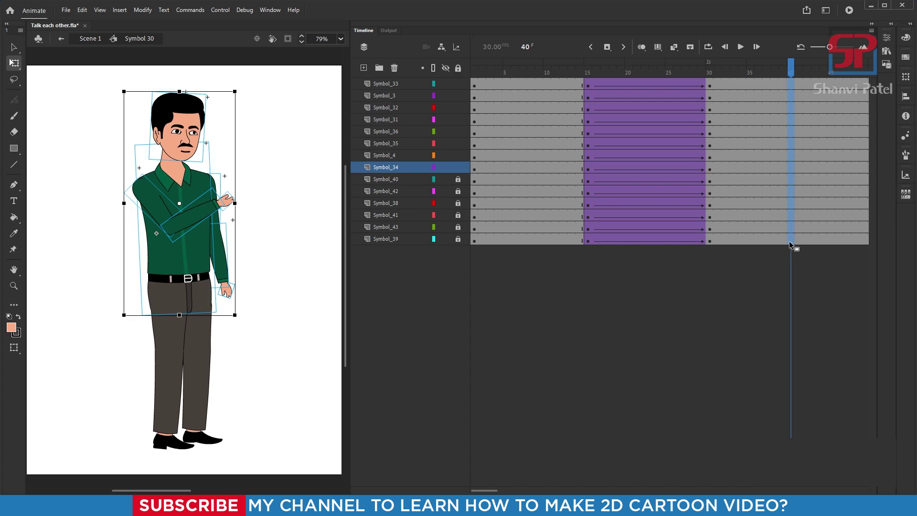
key("F6")
left_click_drag(764, 200, 775, 234)
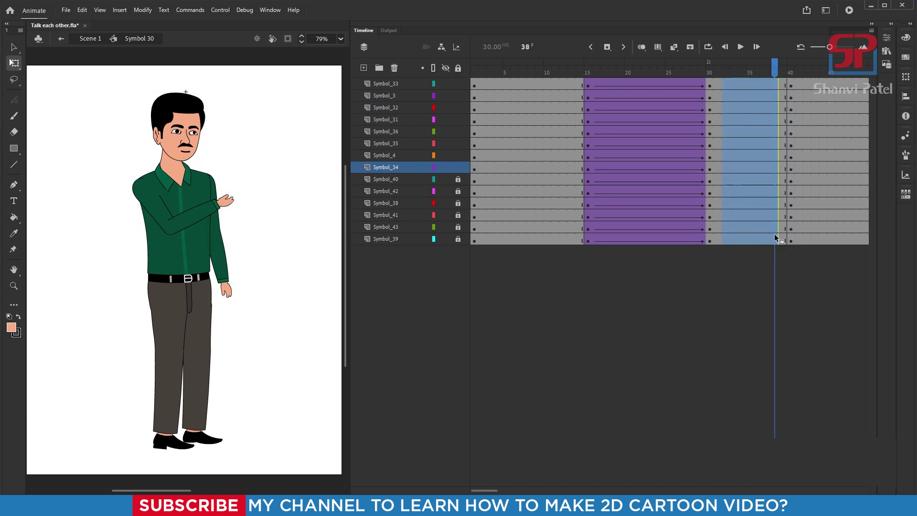
right_click(775, 233)
left_click(771, 221)
At frame 40, move the upper body's pivot to the waist and lean the upper body forward
left_click_drag(773, 72, 792, 71)
left_click_drag(97, 88, 257, 293)
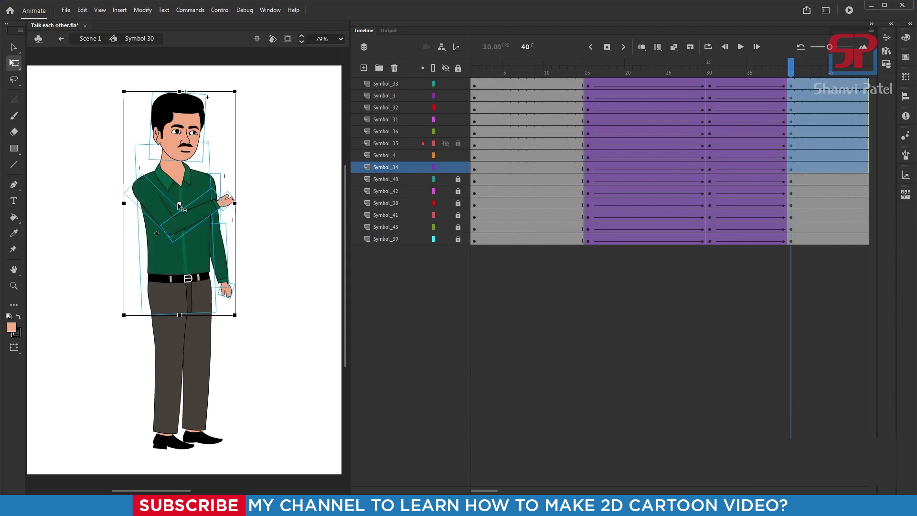
left_click_drag(178, 204, 180, 276)
left_click_drag(179, 316, 180, 314)
left_click_drag(241, 89, 254, 93)
left_click(269, 179)
Select the whole front arm at frame 40, move its pivot to the shoulder, and rotate the arm downward
left_click(233, 204)
scroll(217, 205, "up", 4)
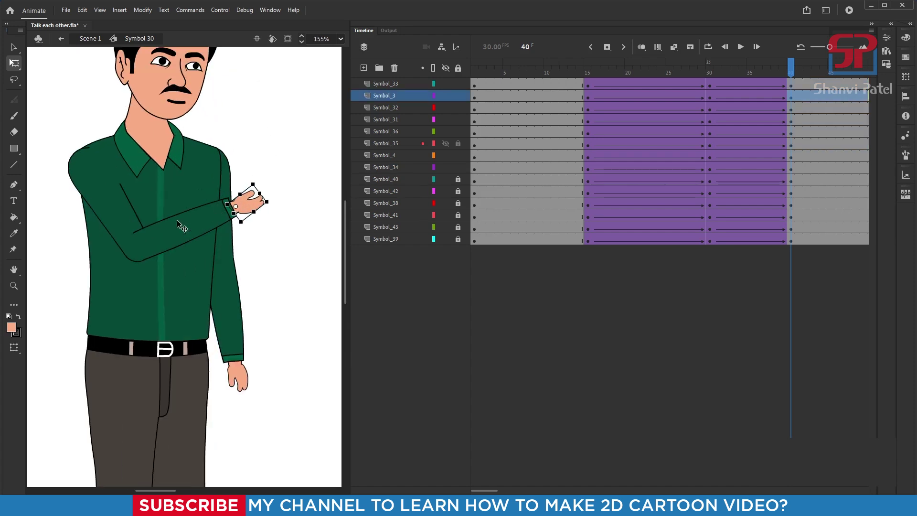
left_click(175, 234)
left_click(137, 230)
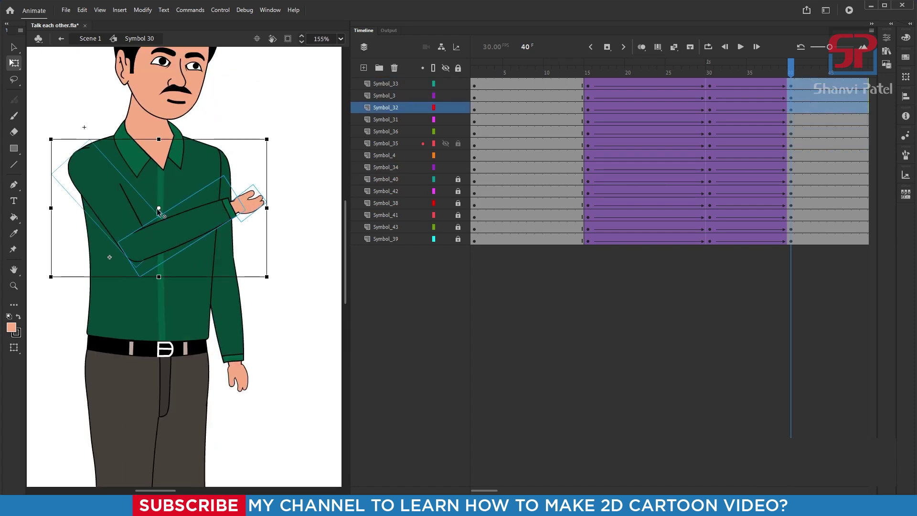
left_click_drag(159, 210, 101, 165)
left_click_drag(271, 139, 301, 153)
Select the front forearm and hand, move their shared pivot to the elbow, and rotate them downward at frame 40
left_click(229, 224)
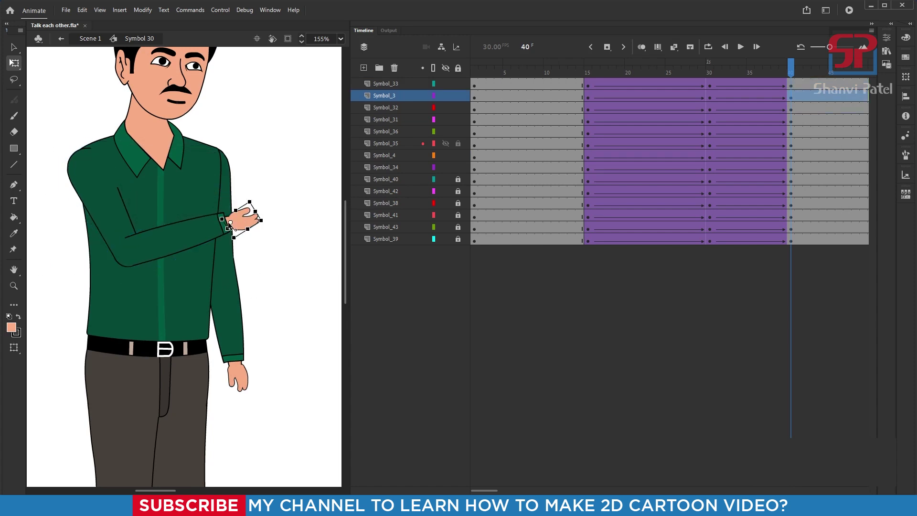
left_click(219, 233)
left_click_drag(194, 234, 132, 251)
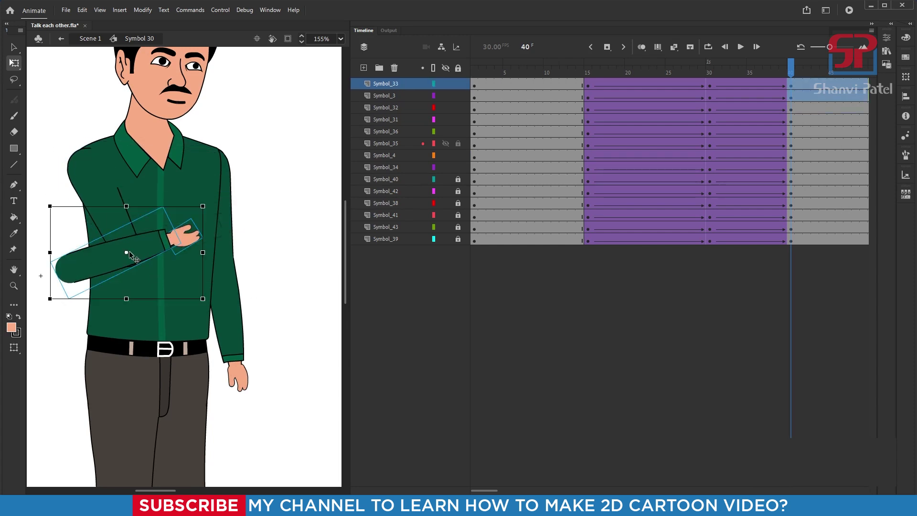
key("ctrl+z")
left_click_drag(187, 235, 129, 252)
left_click_drag(267, 187, 276, 212)
Play back the gesture to check the motion through frame 40
scroll(173, 180, "down", 4)
left_click_drag(592, 72, 572, 72)
left_click(744, 46)
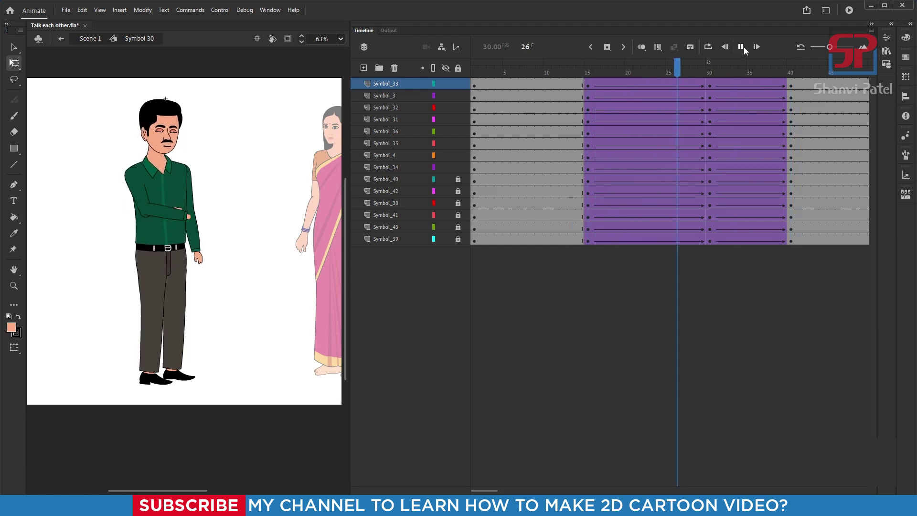
At frame 40, lean the upper body further forward from a waist pivot and tilt the head slightly backward
left_click_drag(535, 67, 666, 98)
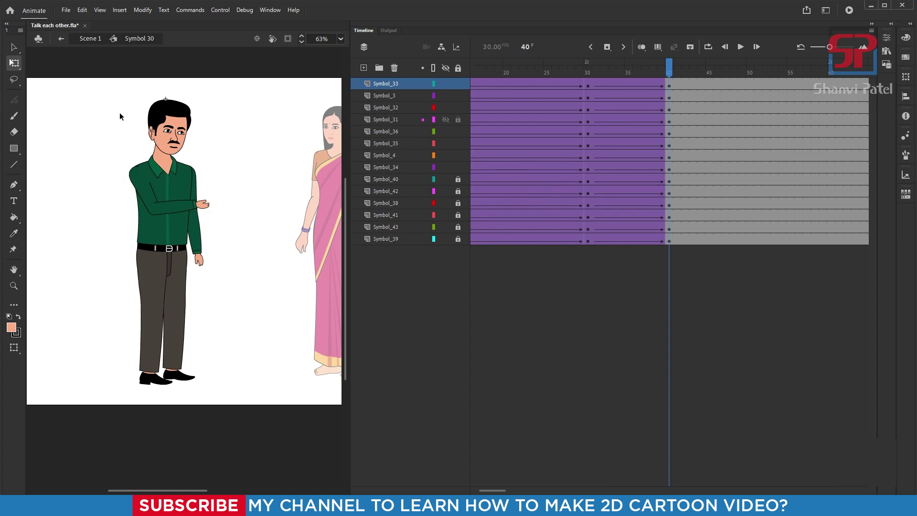
left_click_drag(103, 91, 223, 280)
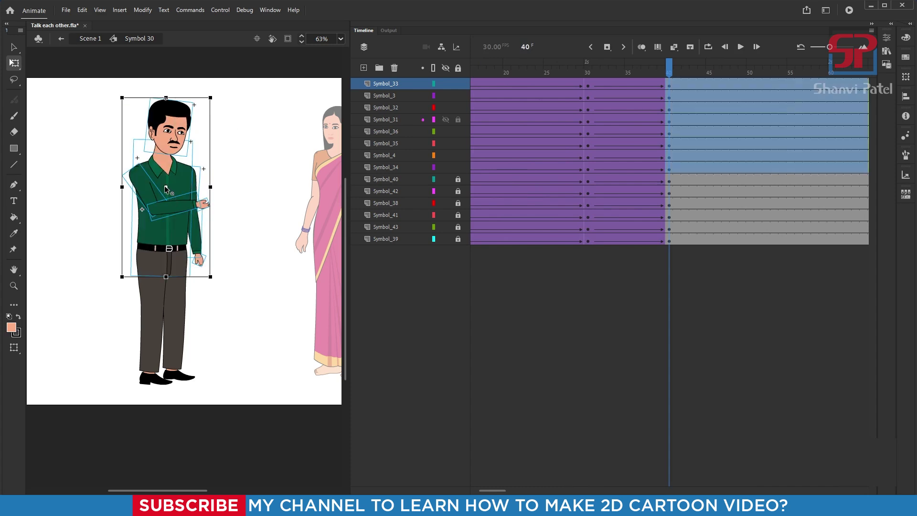
left_click_drag(166, 187, 166, 277)
left_click_drag(216, 95, 190, 96)
left_click(244, 119)
left_click(191, 126)
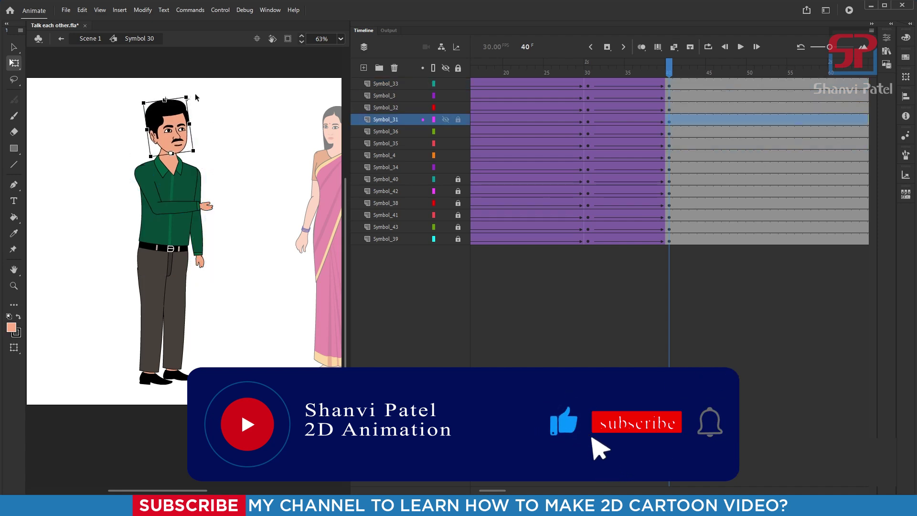
Play the animation from the beginning and check the hand's motion near frame 17
left_click_drag(497, 72, 530, 68)
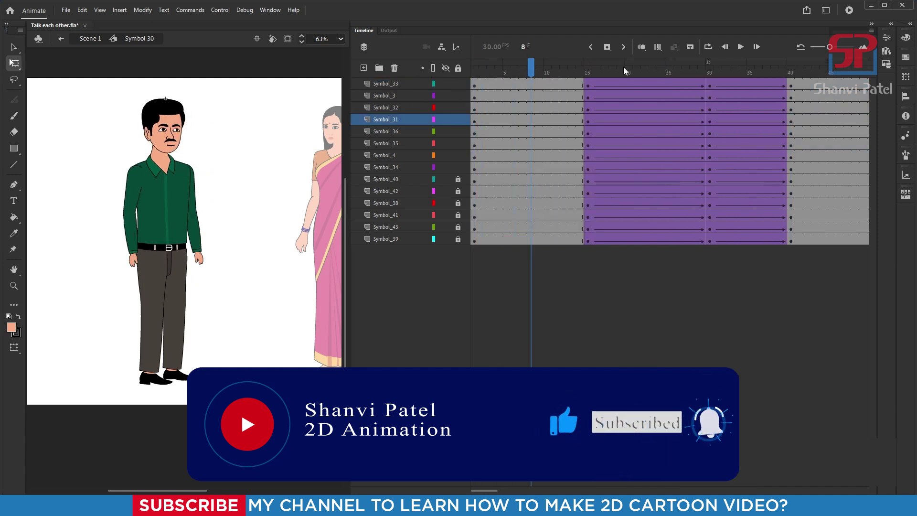
left_click_drag(547, 71, 490, 66)
left_click(739, 49)
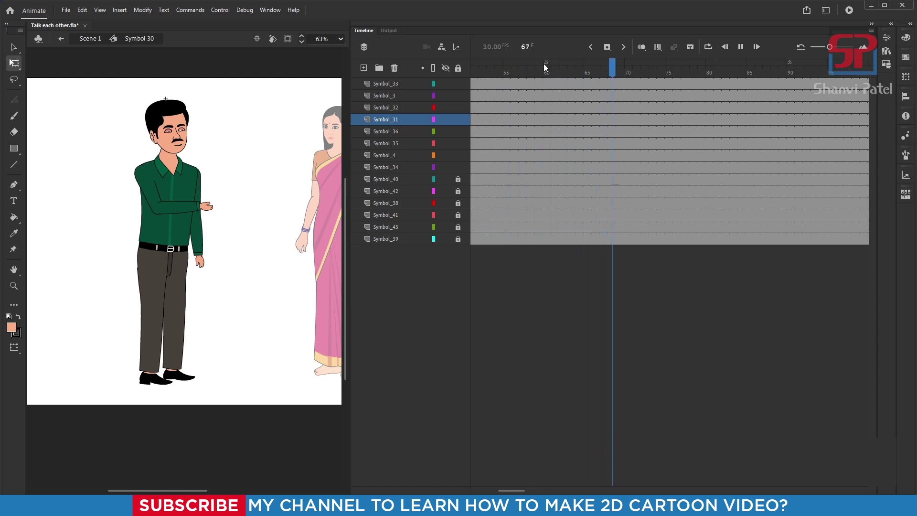
left_click_drag(544, 64, 607, 104)
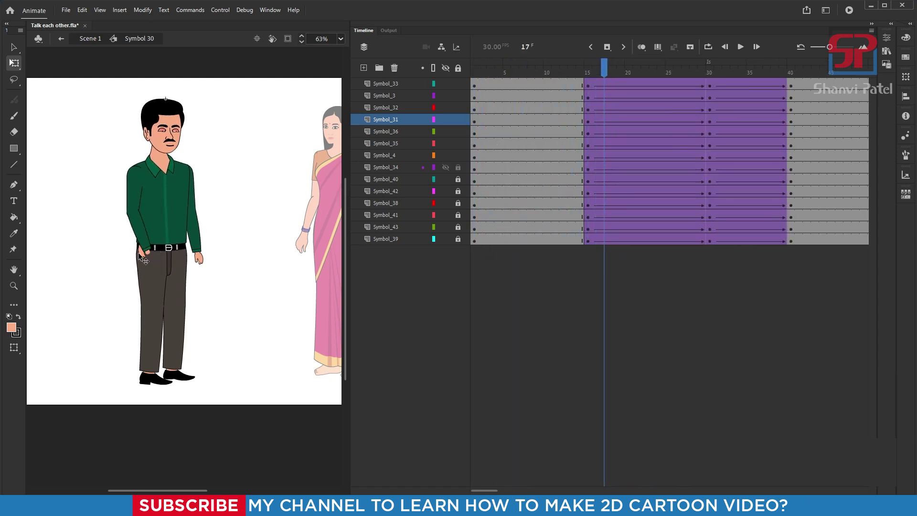
Move the front hand up into its sleeve cuff at frame 17
scroll(138, 253, "up", 4)
scroll(143, 256, "down", 2)
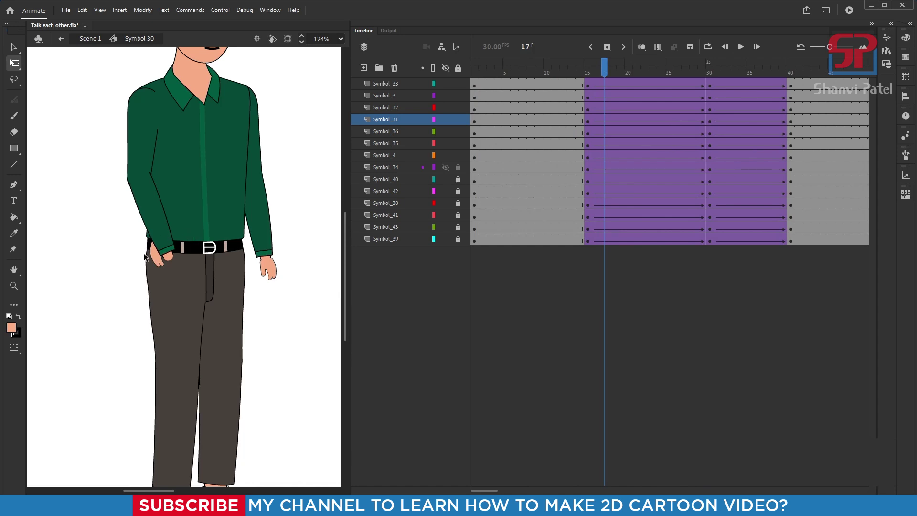
scroll(158, 251, "up", 2)
left_click(173, 286)
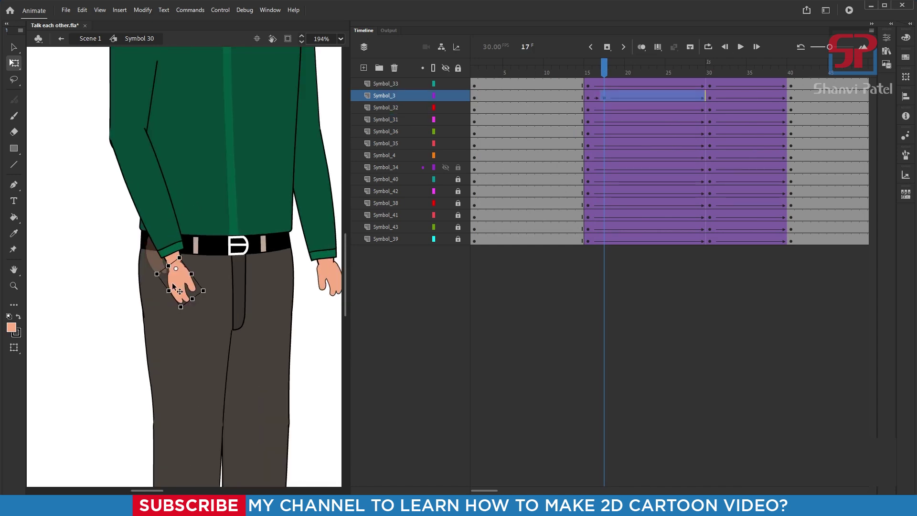
left_click_drag(170, 275, 170, 273)
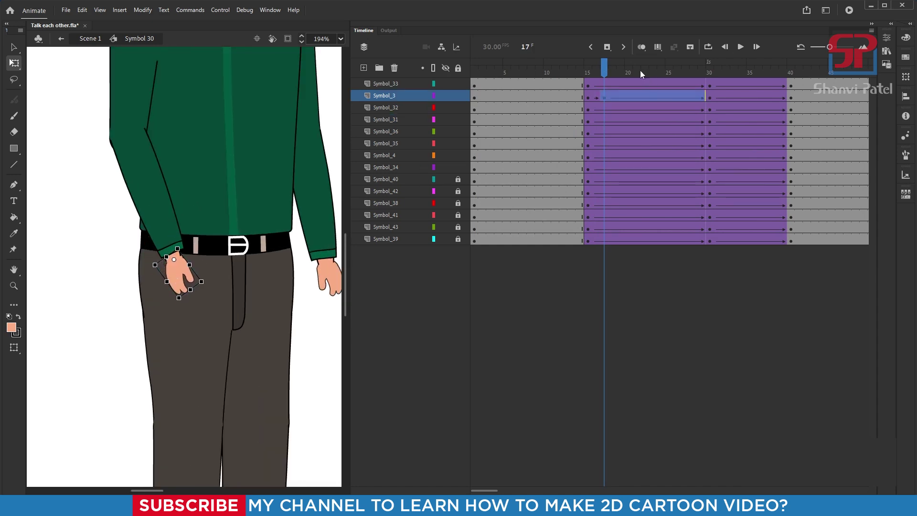
Realign the front hand with the sleeve cuff at frames 19 through 21
left_click_drag(615, 68, 624, 68)
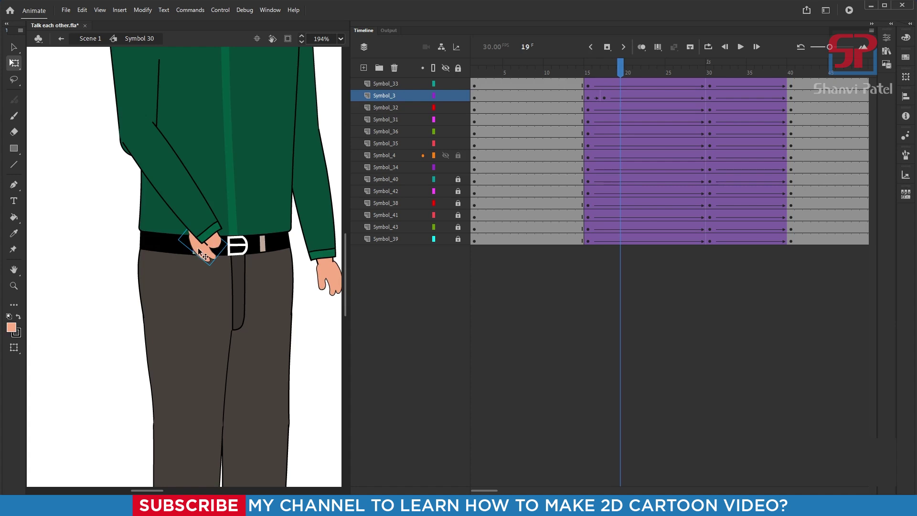
left_click_drag(198, 252, 222, 256)
scroll(227, 245, "up", 3)
key("period")
key("period")
left_click_drag(286, 210, 305, 203)
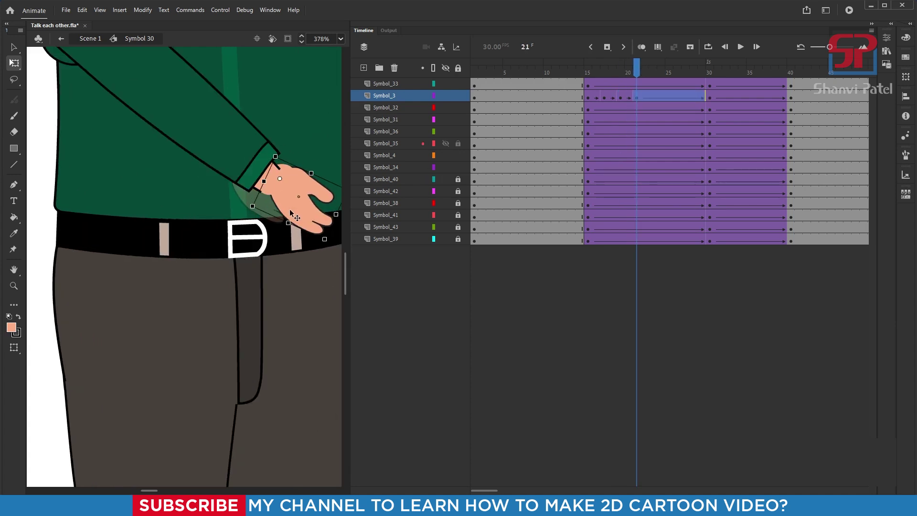
Reposition the front hand against the sleeve cuff at frame 24
key("period")
key("period")
key("period")
left_click_drag(301, 130, 157, 260)
scroll(206, 239, "up", 5)
left_click_drag(203, 308, 282, 318)
Fit the front hand snugly into the sleeve cuff at frame 26
left_click_drag(662, 66, 677, 66)
scroll(229, 200, "up", 1)
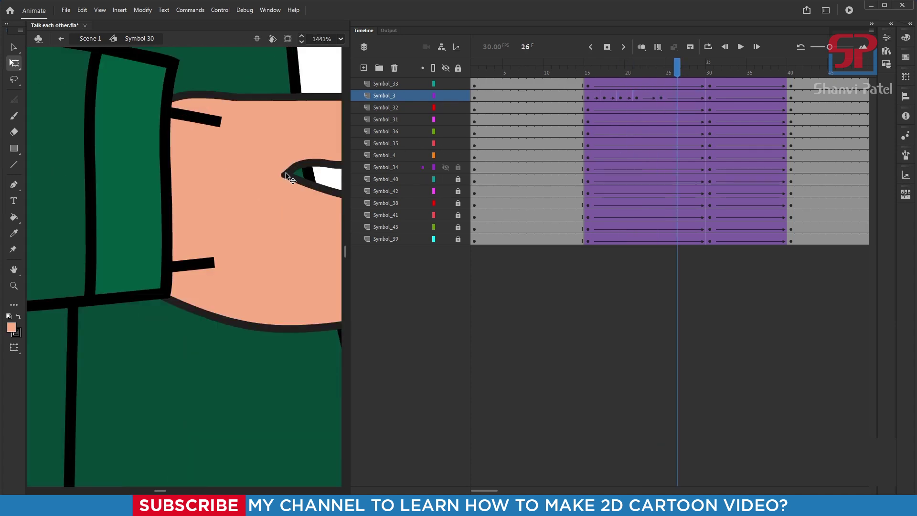
left_click_drag(148, 201, 229, 195)
scroll(200, 200, "down", 3)
left_click_drag(160, 177, 265, 176)
scroll(167, 233, "down", 4)
scroll(169, 235, "down", 2)
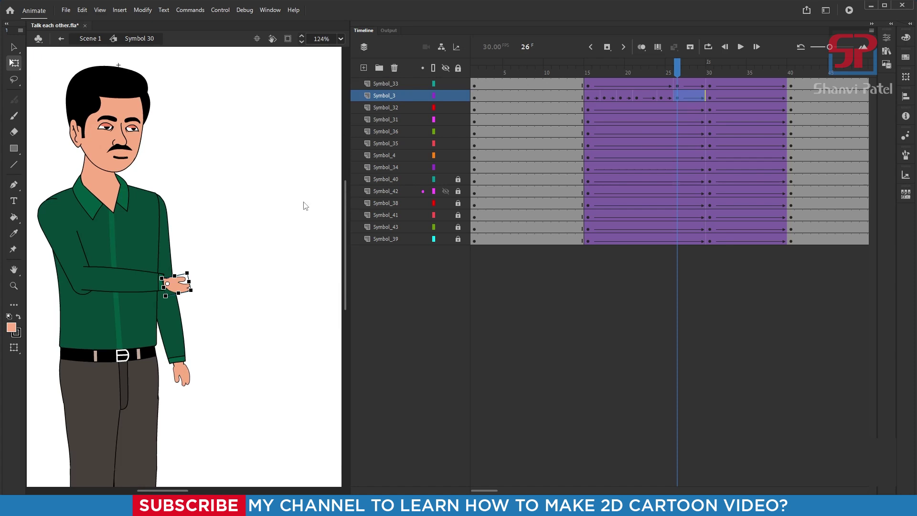
Nudge the front forearm into line at the elbow at frames 26 and 24, and realign the hand at frame 24
left_click(118, 282)
scroll(92, 301, "up", 3)
left_click_drag(108, 253, 113, 259)
key("comma")
key("comma")
left_click(115, 283)
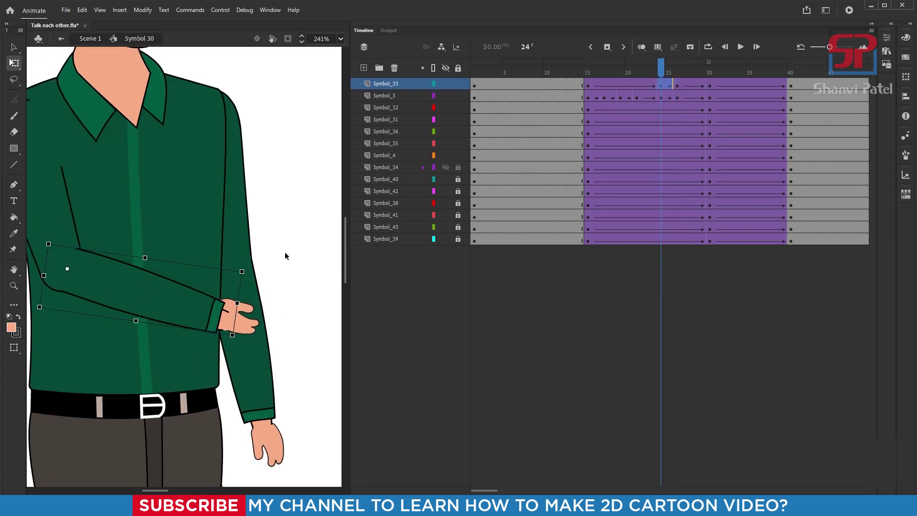
left_click_drag(239, 315, 240, 321)
Nudge the front forearm and hand slightly down to line up with the upper arm at frame 21
key("comma")
key("comma")
key("comma")
left_click_drag(93, 304, 94, 309)
left_click_drag(188, 394, 188, 400)
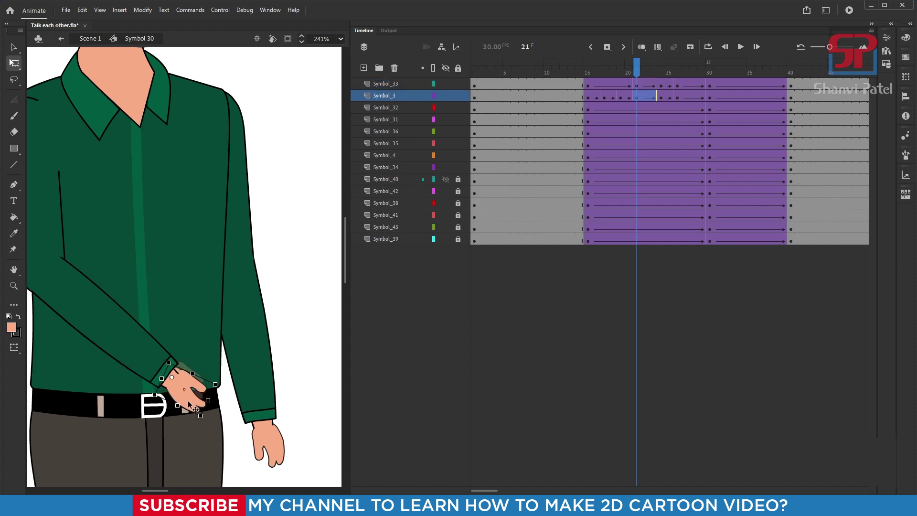
Rotate the front hand slightly downward at the wrist at frame 40
left_click_drag(626, 68, 790, 71)
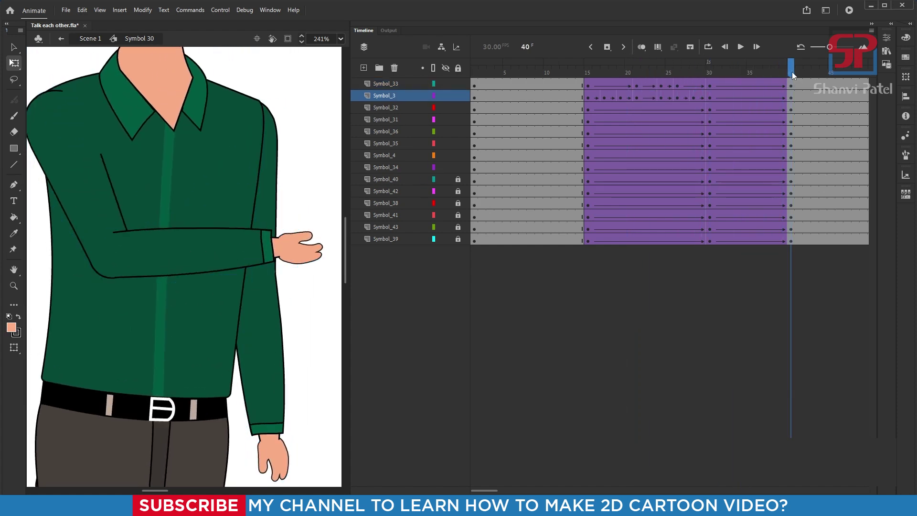
left_click(302, 255)
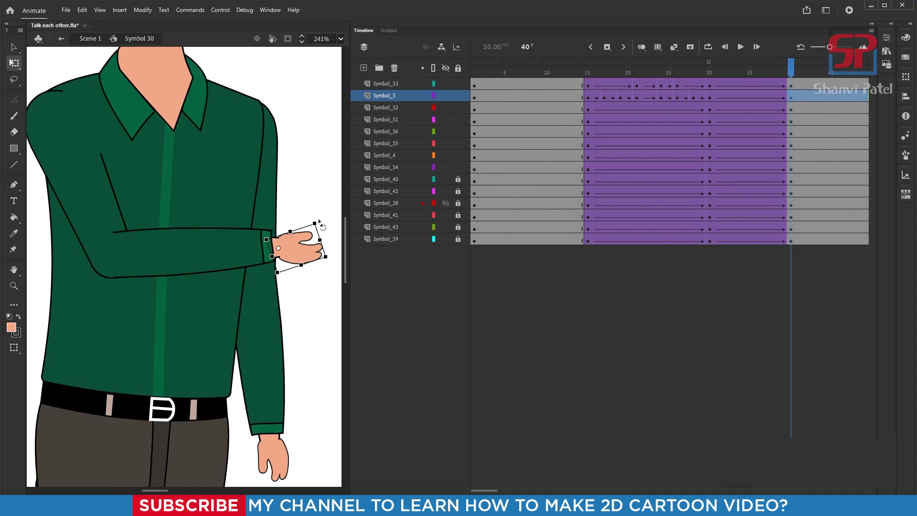
left_click_drag(319, 221, 323, 230)
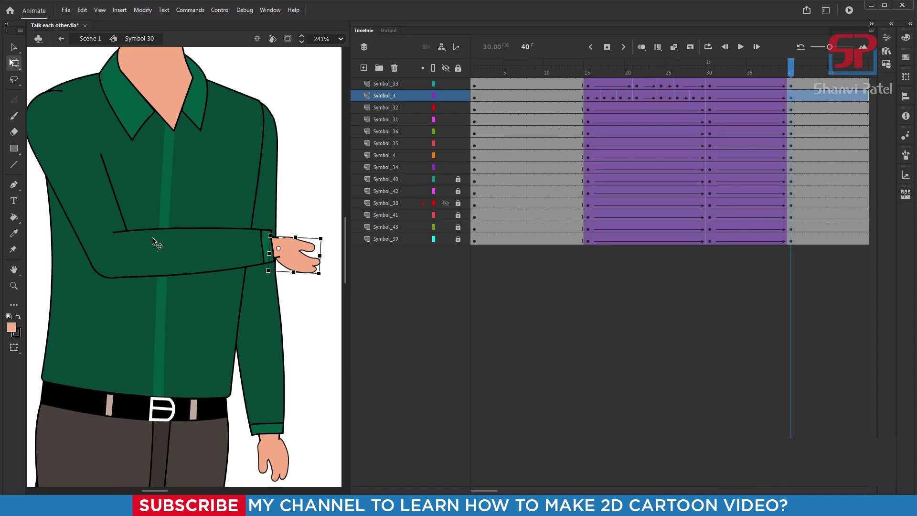
Scrub through the tweened frames up to frame 41 to review the arm and body motion
key("ctrl+2")
left_click_drag(655, 69, 808, 82)
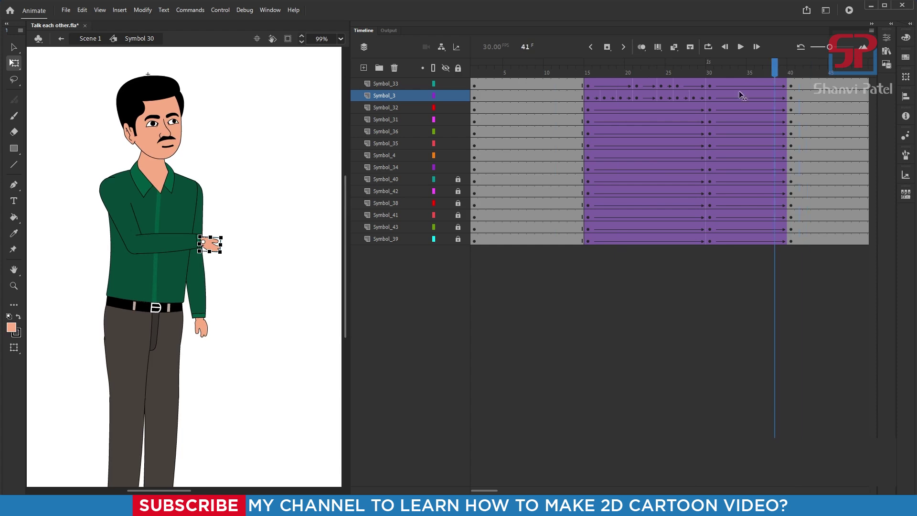
left_click_drag(741, 96, 791, 102)
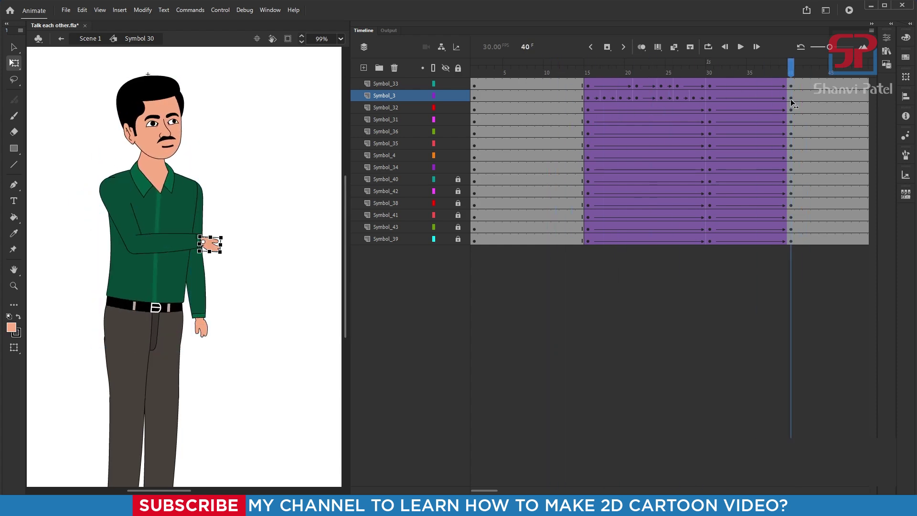
key("ctrl+2")
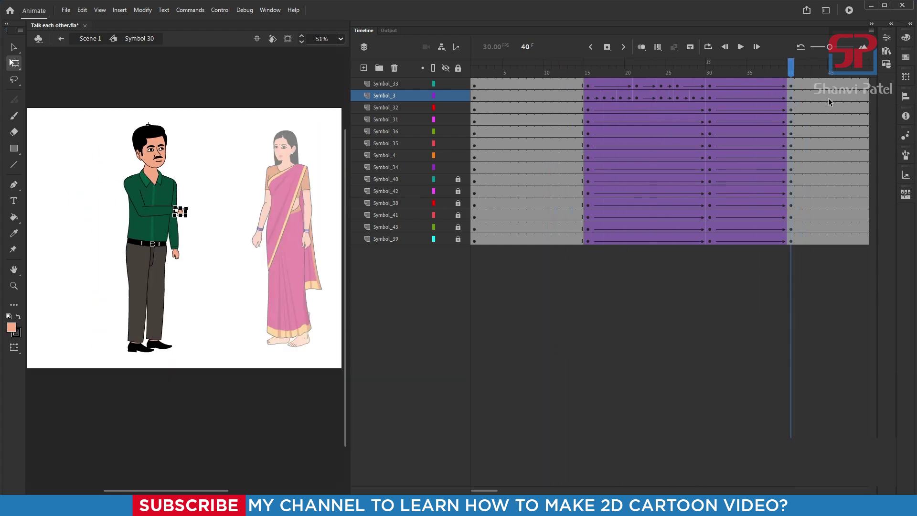
Insert keyframes at frame 50 on all layers to hold the pose from frame 40
left_click(826, 68)
left_click_drag(855, 71, 672, 134)
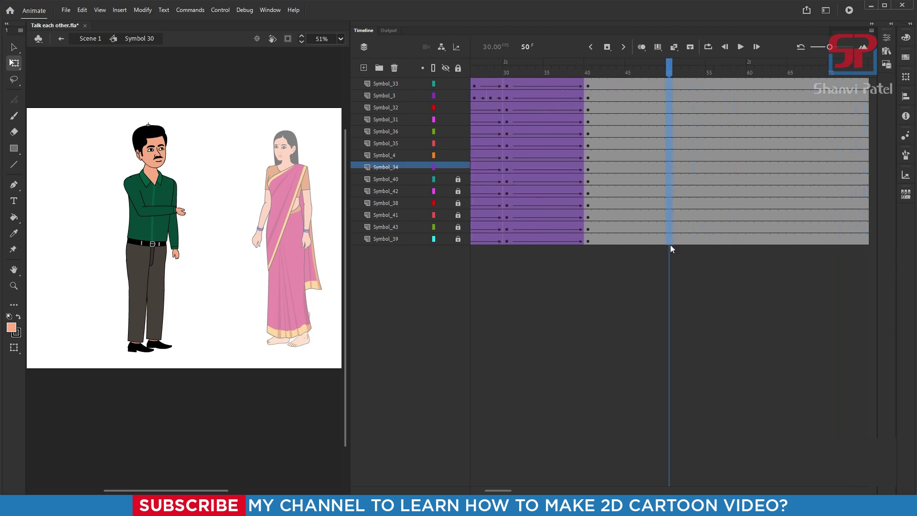
key("F6")
left_click(201, 236)
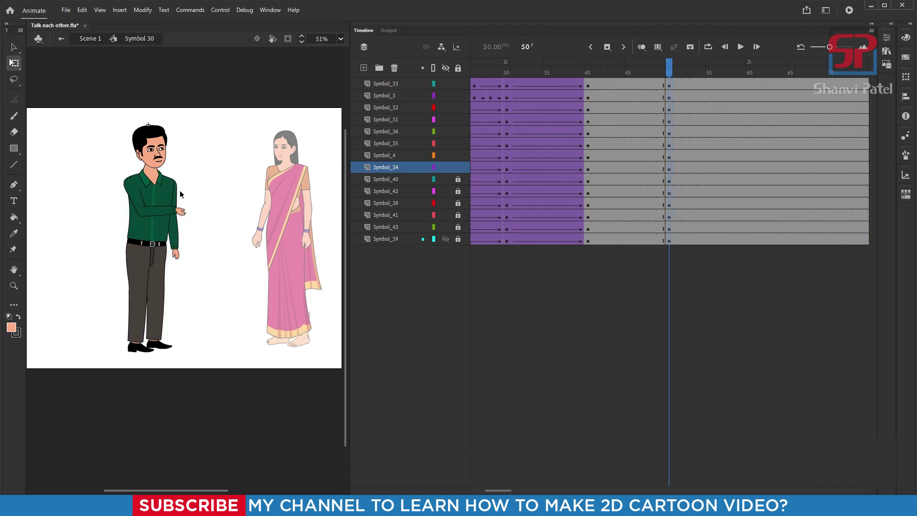
Insert keyframes at frame 65 on all layers and create classic tweens between frames 50 and 65
left_click_drag(627, 72, 816, 91)
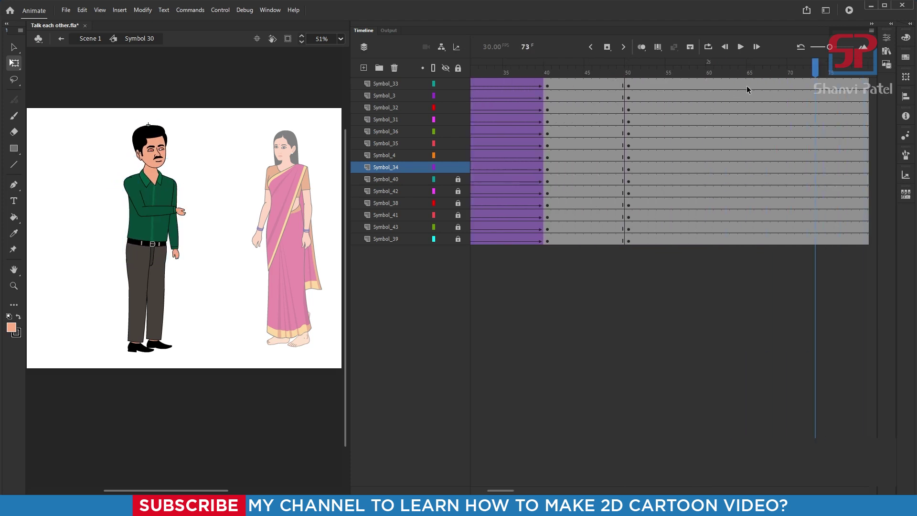
left_click_drag(748, 90, 754, 241)
key("F6")
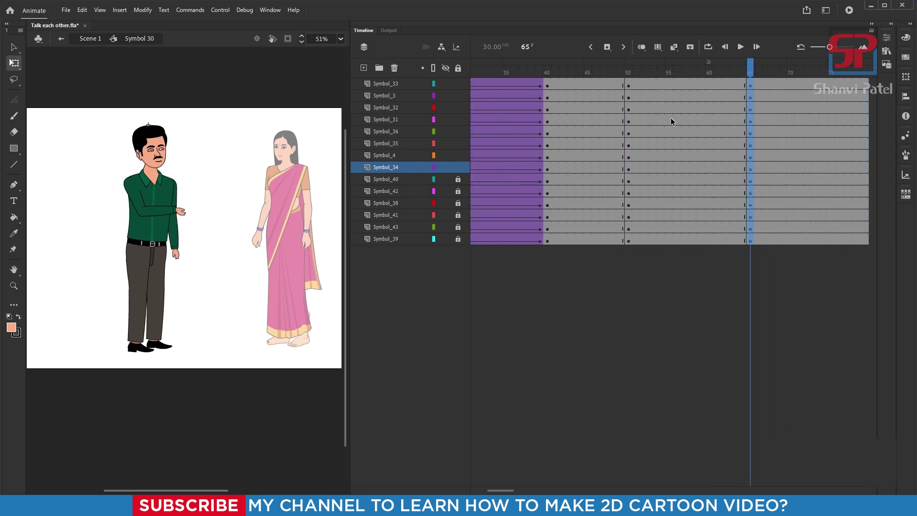
left_click_drag(654, 84, 725, 236)
right_click(694, 190)
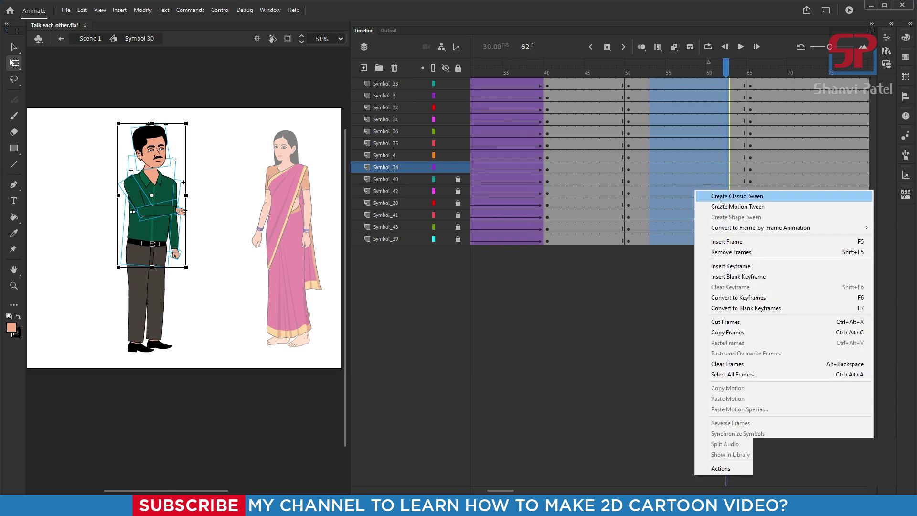
left_click(720, 201)
At frame 65, lean the upper body backward from a waist pivot and tilt the head forward
left_click(751, 73)
left_click(164, 231)
scroll(164, 232, "up", 1)
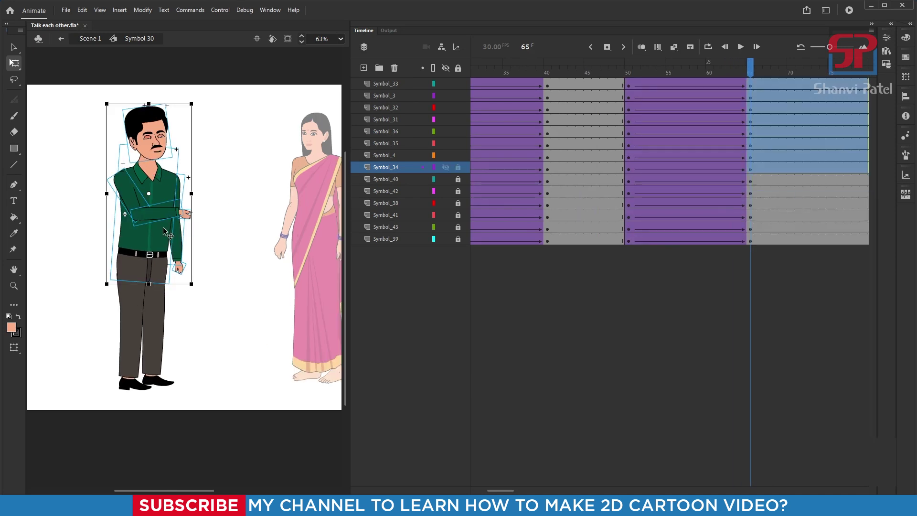
left_click_drag(150, 195, 157, 276)
mouse_move(198, 104)
left_mouse_down()
mouse_move(159, 106)
mouse_move(167, 111)
left_mouse_up()
left_click(196, 113)
left_click(134, 121)
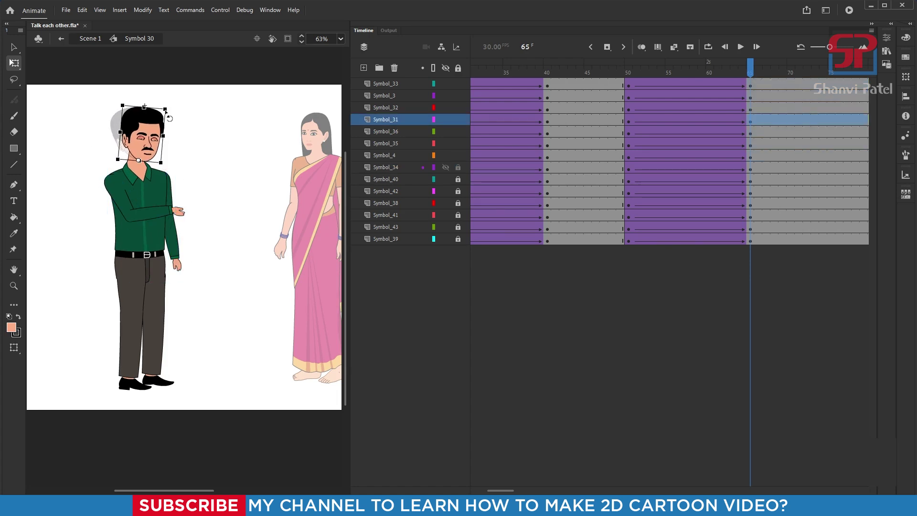
left_click(221, 161)
At frame 65, rotate the man's folded arm down from the shoulder, with upper arm, forearm and hand together
scroll(161, 220, "up", 3)
left_click(194, 207)
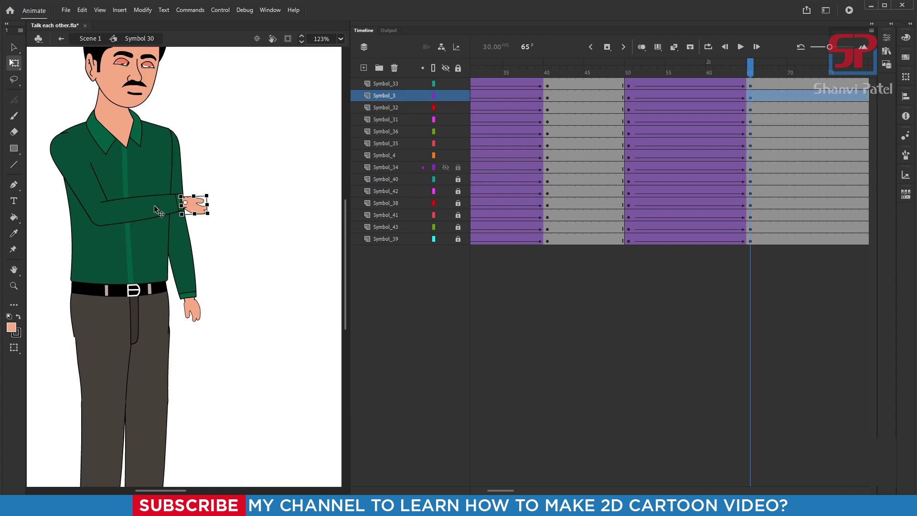
left_click(160, 211)
left_click(98, 194)
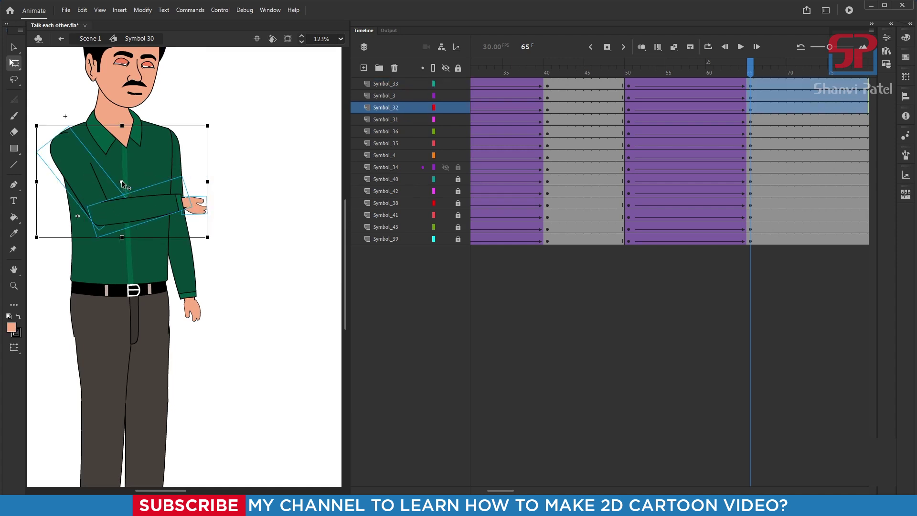
left_click_drag(214, 122, 190, 227)
scroll(68, 168, "up", 4)
left_click_drag(67, 164, 84, 161)
scroll(135, 183, "down", 4)
Rotate the lowered arm's forearm and hand at the elbow so they hang straight down beside the hip
left_click(213, 246)
left_click(167, 276)
left_click(128, 250, "shift")
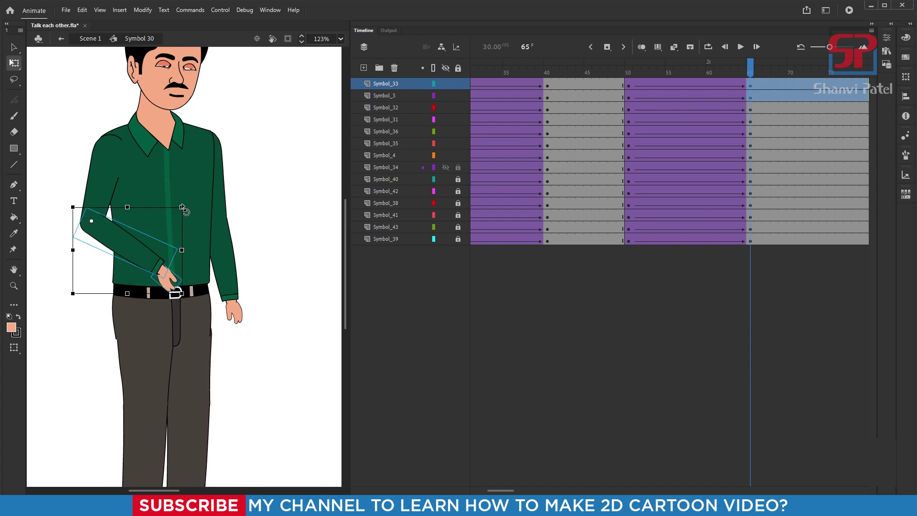
scroll(110, 311, "up", 3)
left_click(86, 325)
scroll(213, 323, "down", 3)
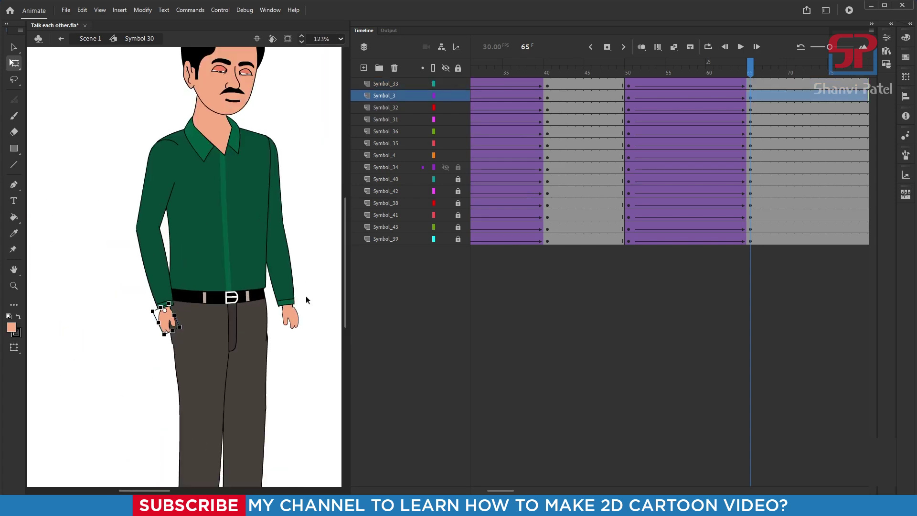
Swing the man's other arm outward from the shoulder toward the woman at frame 65
left_click(292, 321)
left_click(288, 281)
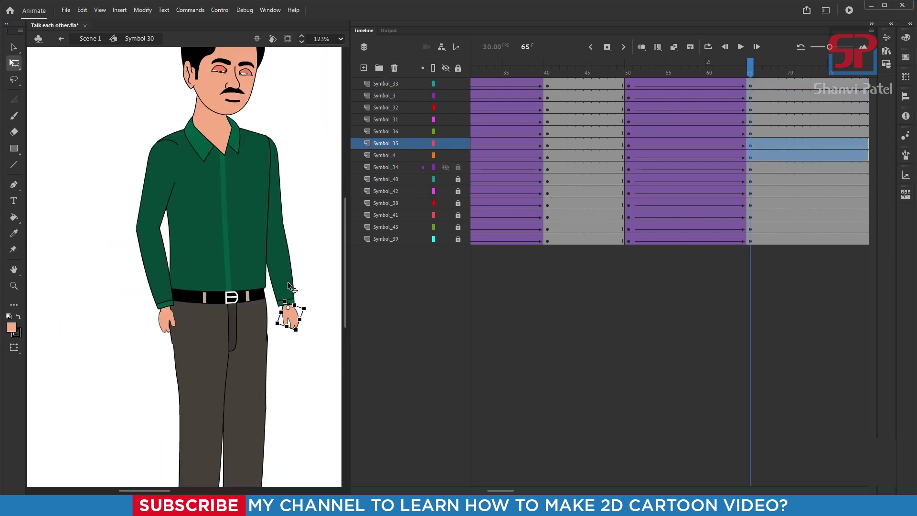
left_click(286, 239)
scroll(261, 148, "down", 3)
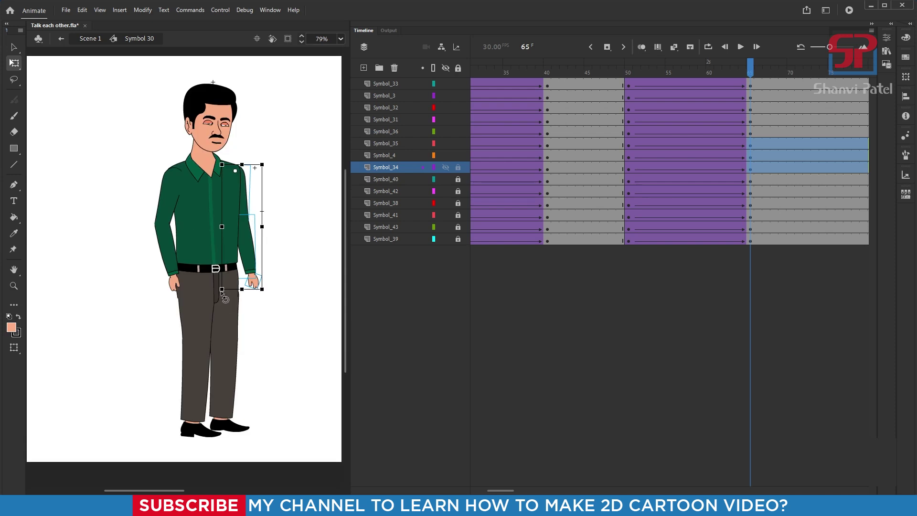
left_click_drag(223, 293, 276, 222)
left_click(252, 191, "shift")
Bend the outstretched arm at the elbow, raising the forearm and hand and aligning them with the upper arm
scroll(277, 207, "up", 4)
scroll(258, 222, "down", 4)
scroll(249, 223, "up", 3)
left_click_drag(301, 256, 306, 231)
left_click_drag(219, 245, 212, 228)
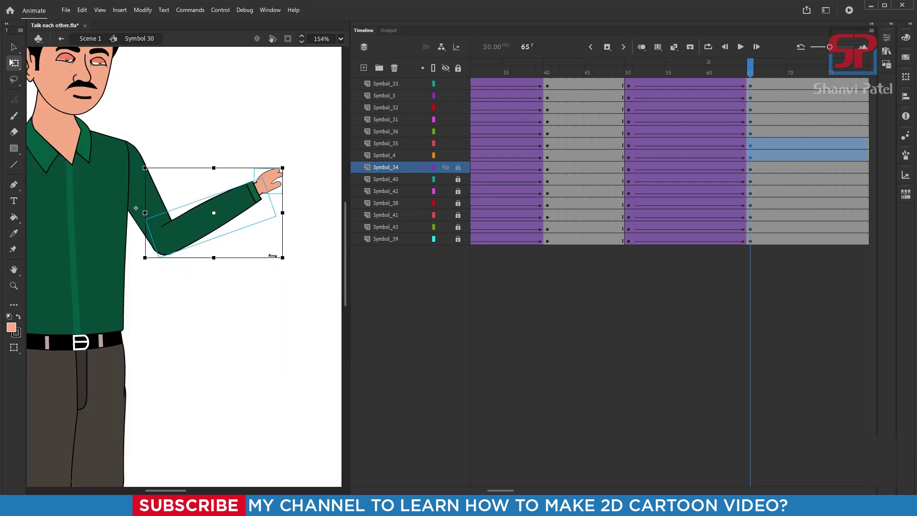
left_click(270, 262)
left_click(275, 182)
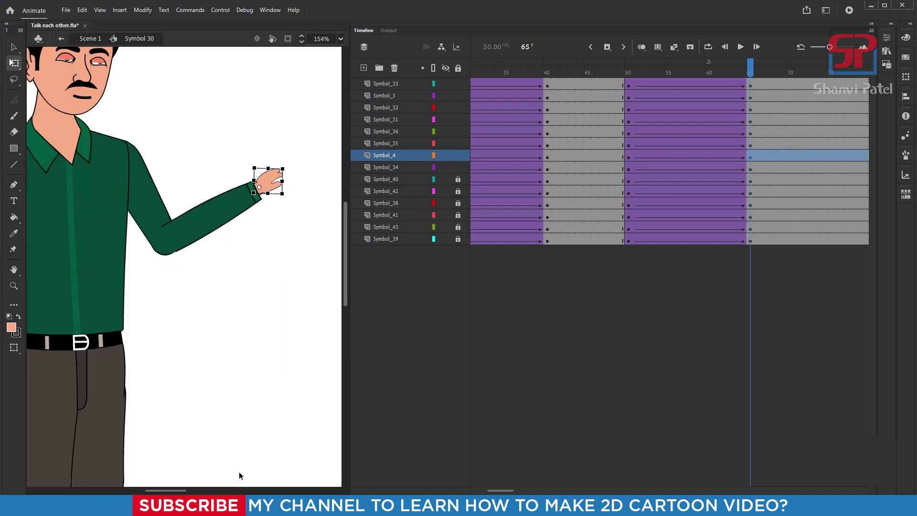
Set the raised hand symbol's first frame to 14 for an open-palm pose and rotate the hand to fit the cuff
left_click(891, 24)
scroll(195, 170, "down", 3)
scroll(200, 165, "up", 5)
left_click_drag(862, 315, 871, 316)
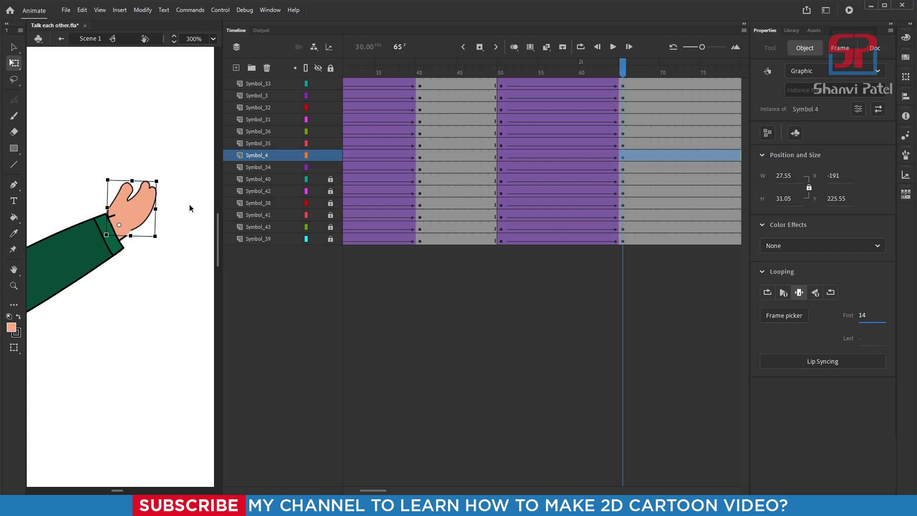
left_click_drag(196, 248, 195, 249)
left_click(143, 203)
left_click_drag(163, 187, 158, 235)
scroll(161, 146, "down", 6)
Select the man's upper body at frame 65 and tilt it slightly backward around a pivot at the waist
left_click_drag(161, 146, 201, 156)
left_click_drag(473, 75, 623, 76)
scroll(159, 168, "down", 4)
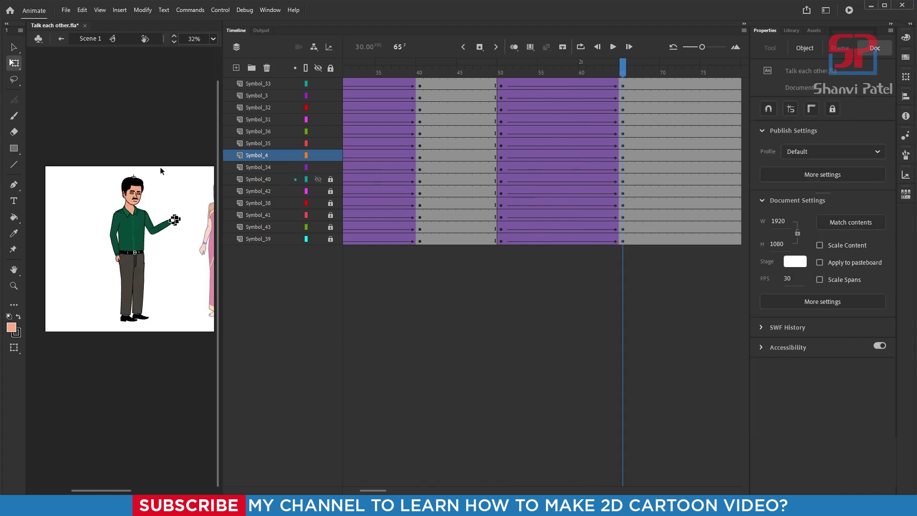
scroll(156, 186, "up", 3)
key("ctrl+a")
left_click_drag(152, 207, 131, 288)
left_click_drag(56, 100, 211, 303)
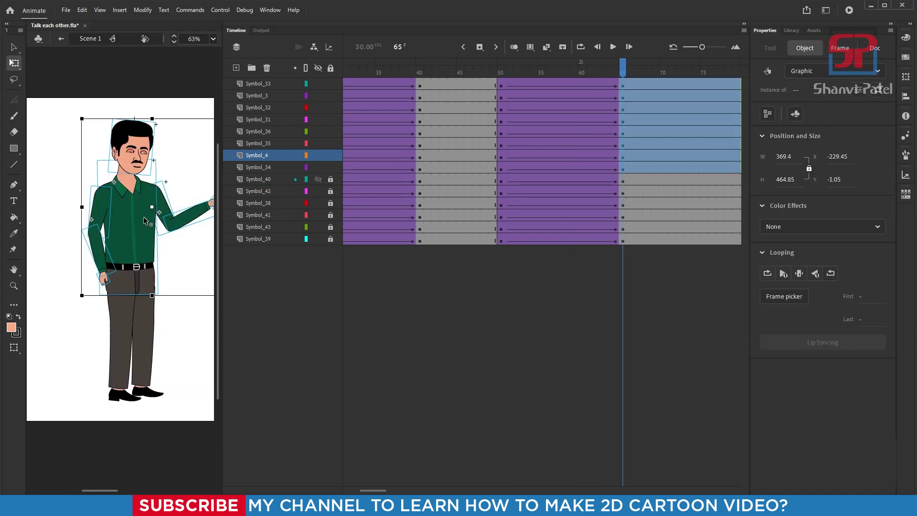
left_click_drag(152, 207, 137, 294)
left_click_drag(79, 115, 70, 118)
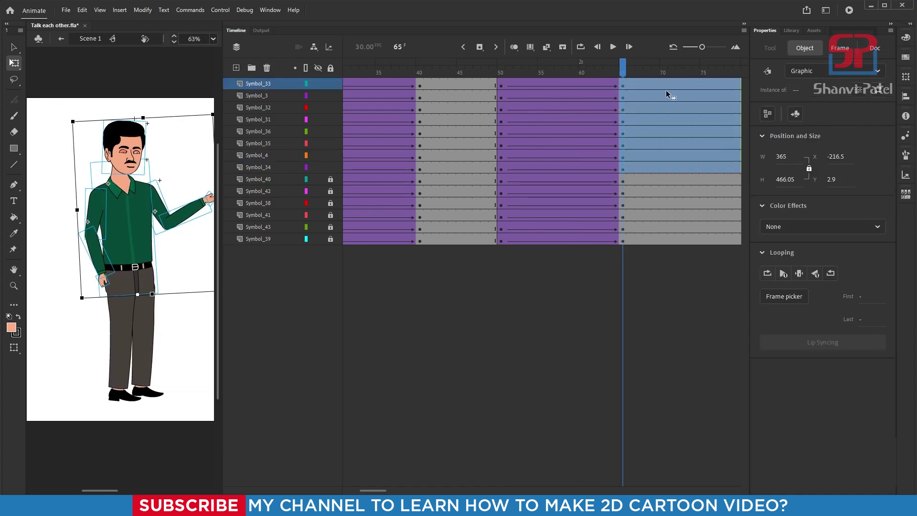
left_click(670, 314)
Insert keyframes at frame 75 on all layers and create classic tweens between frames 65 and 75
left_click_drag(490, 69, 737, 121)
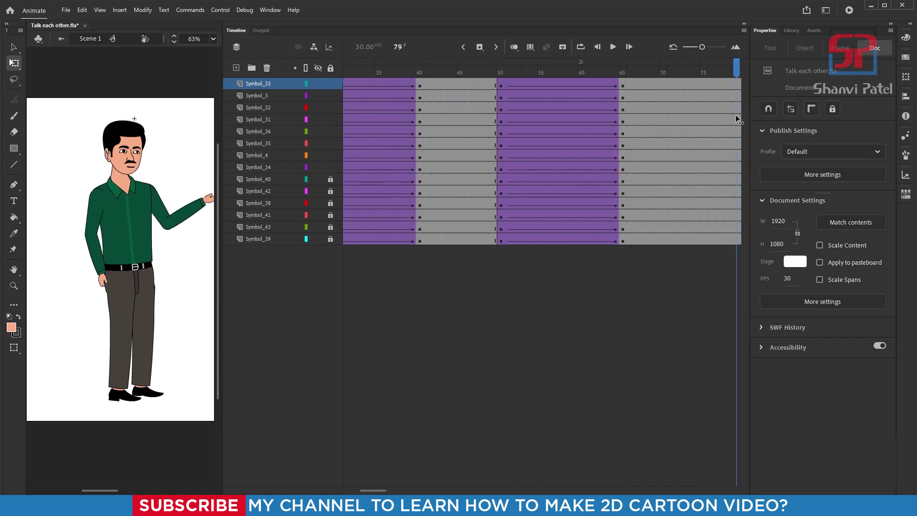
left_click_drag(708, 89, 702, 96)
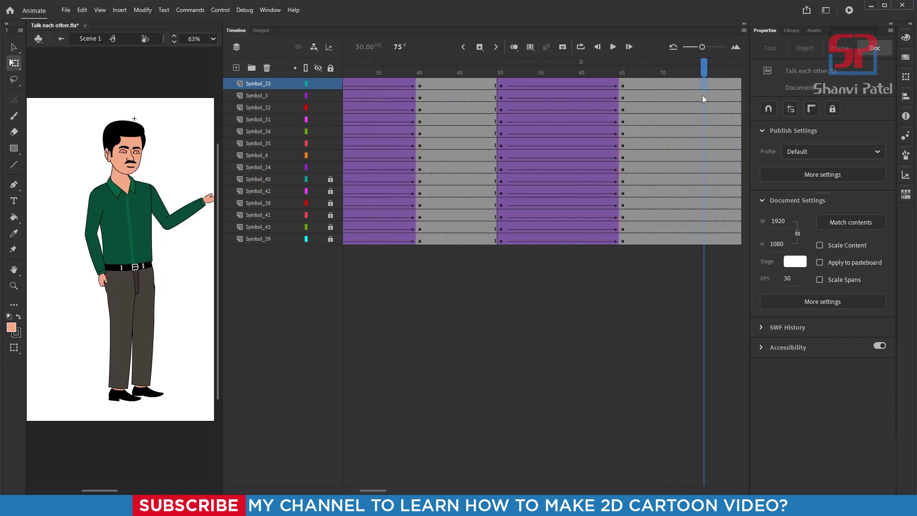
left_click(701, 241)
left_click_drag(641, 88, 690, 239)
right_click(669, 204)
left_click(695, 210)
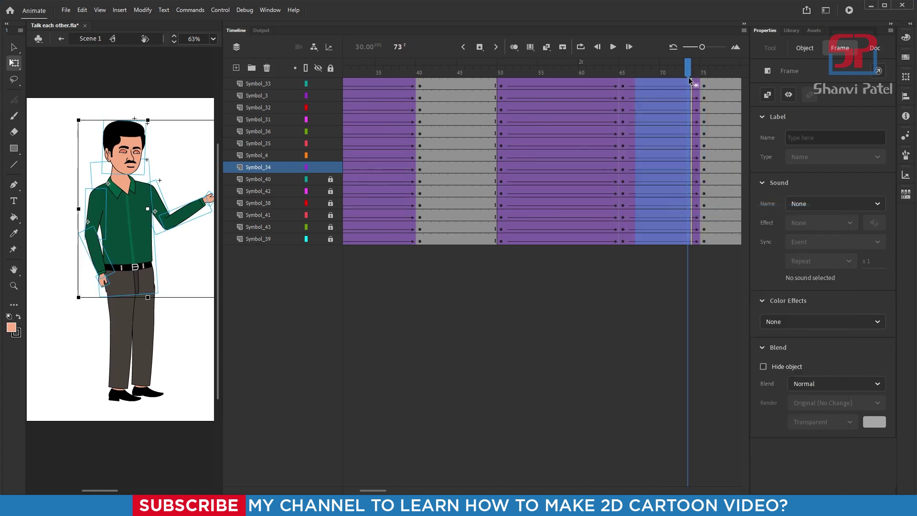
left_click(697, 71)
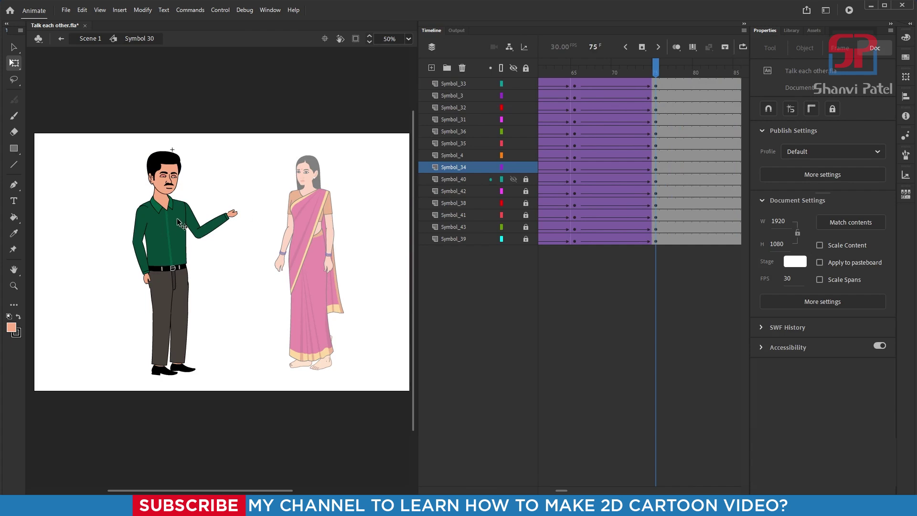
At frame 75, lean the man's upper body forward toward the woman around a pivot at the waist
scroll(181, 222, "up", 2)
left_click_drag(96, 99, 267, 312)
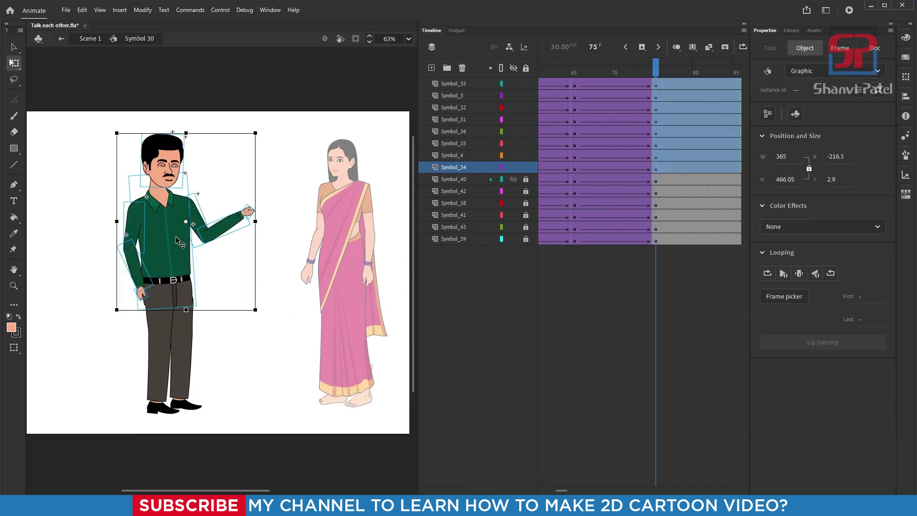
left_click_drag(186, 222, 175, 306)
left_click_drag(261, 130, 282, 145)
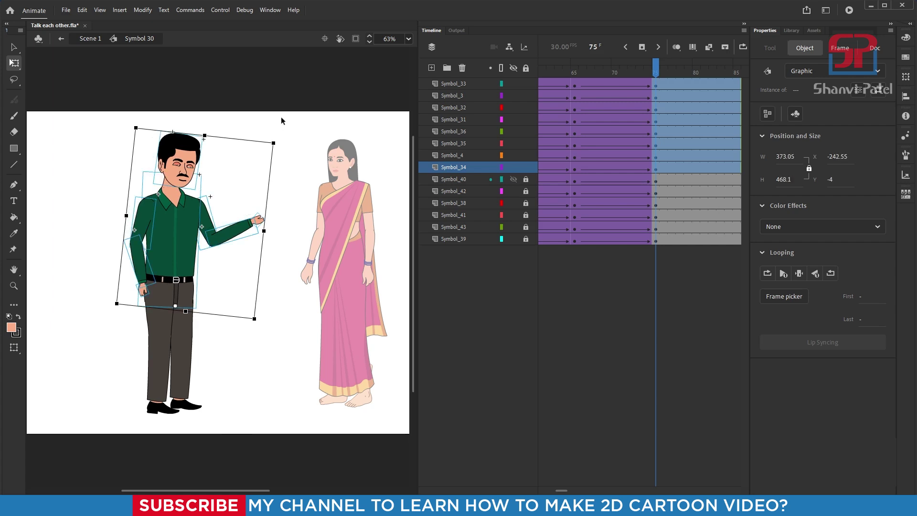
left_click(281, 117)
Rotate the outstretched forearm and hand downward from the elbow at frame 75, then adjust the hand at the wrist
scroll(230, 230, "up", 4)
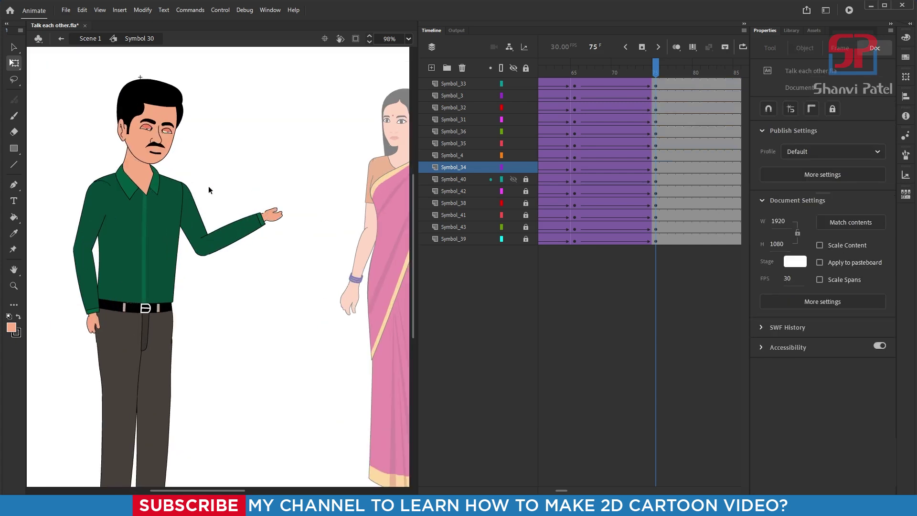
left_click_drag(221, 185, 289, 229)
scroll(239, 239, "up", 2)
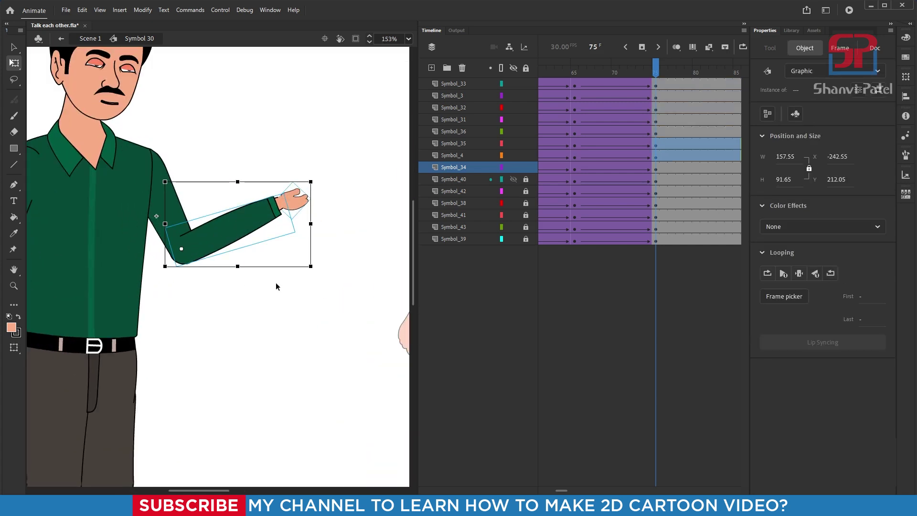
left_click_drag(325, 292, 206, 221)
left_click_drag(319, 139, 321, 152)
left_click_drag(321, 191, 175, 250)
left_click_drag(318, 200, 323, 226)
left_click(313, 233)
left_click(262, 190)
scroll(277, 188, "down", 2)
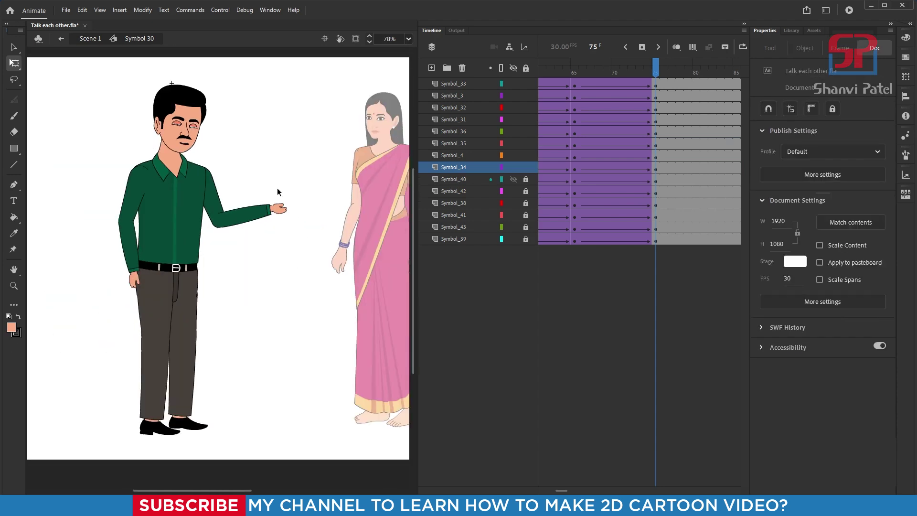
At frame 52, reposition the folded arm's forearm and hand to line up with the elbow and sleeve cuff
left_click(478, 143)
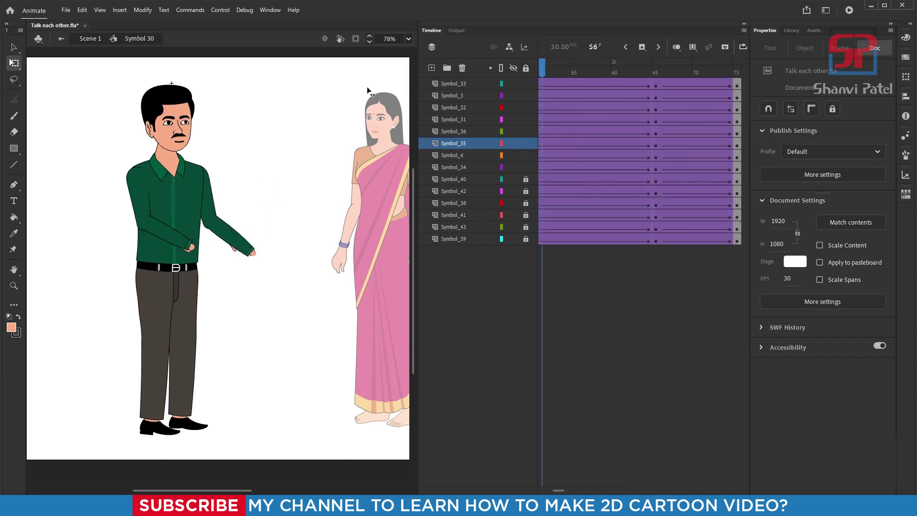
left_click_drag(663, 108, 591, 106)
scroll(223, 226, "up", 4)
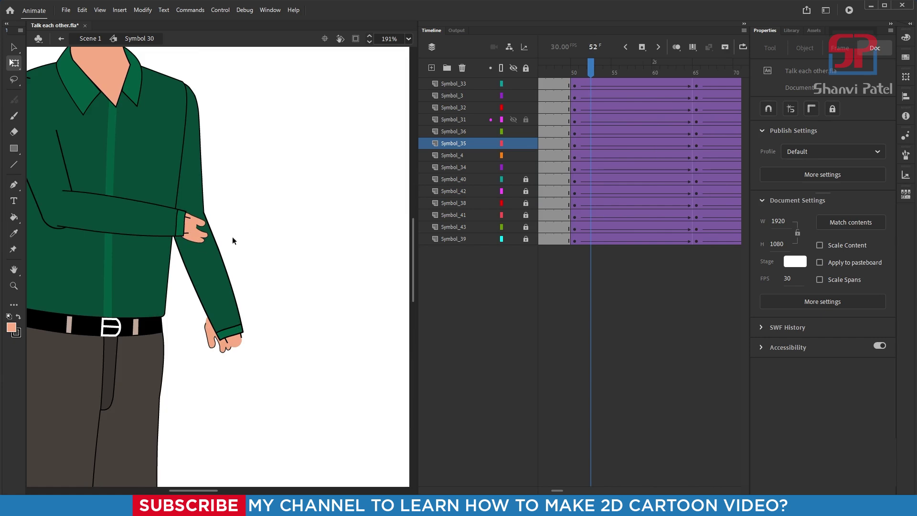
scroll(104, 223, "up", 2)
left_click_drag(106, 203, 108, 206)
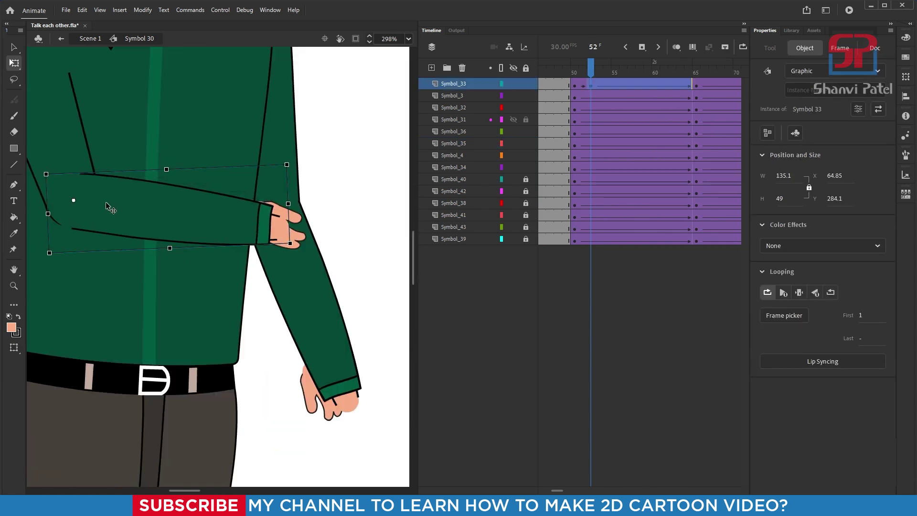
mouse_move(292, 231)
left_mouse_down()
mouse_move(317, 229)
mouse_move(309, 232)
left_mouse_up()
Realign the same forearm and hand with the elbow and cuff at frames 54 and 56
left_click(607, 72)
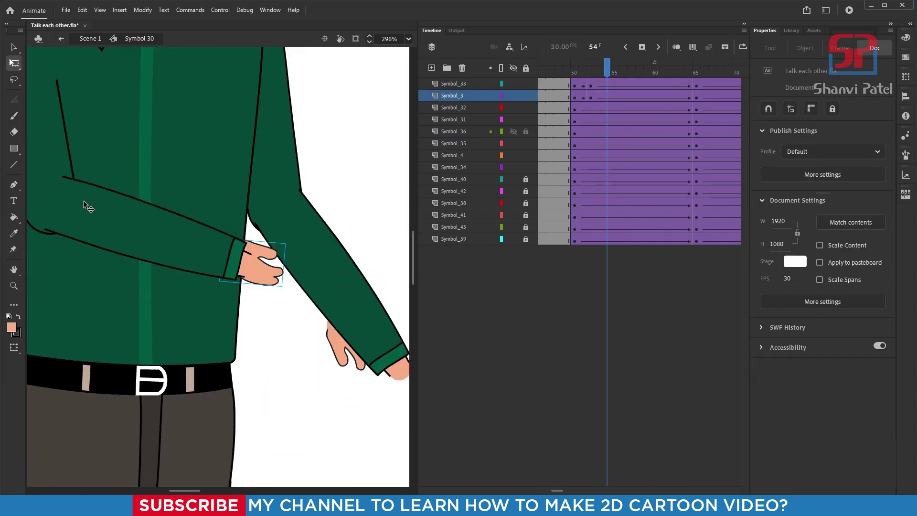
left_click_drag(86, 205, 84, 210)
left_click_drag(258, 261, 267, 265)
left_click(623, 72)
scroll(262, 237, "down", 1)
left_click(103, 231)
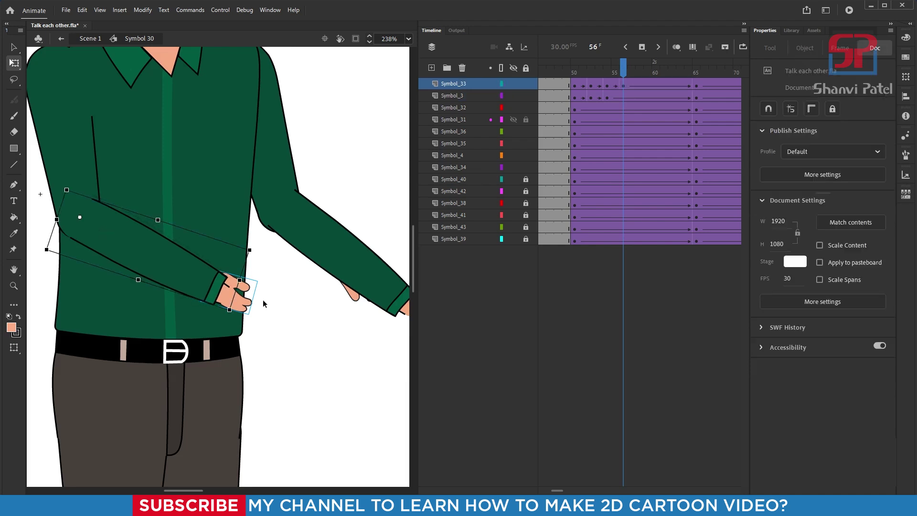
mouse_move(241, 307)
left_mouse_down()
mouse_move(238, 314)
mouse_move(251, 299)
left_mouse_up()
Fit the lowering arm's hand to its sleeve cuff at frames 58 and 60
left_click(639, 72)
left_click(200, 335)
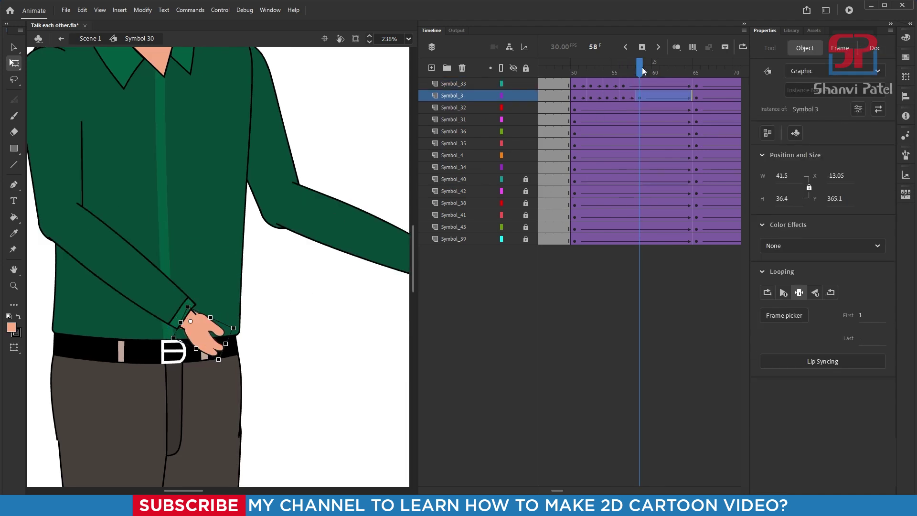
left_click(656, 67)
left_click(166, 371)
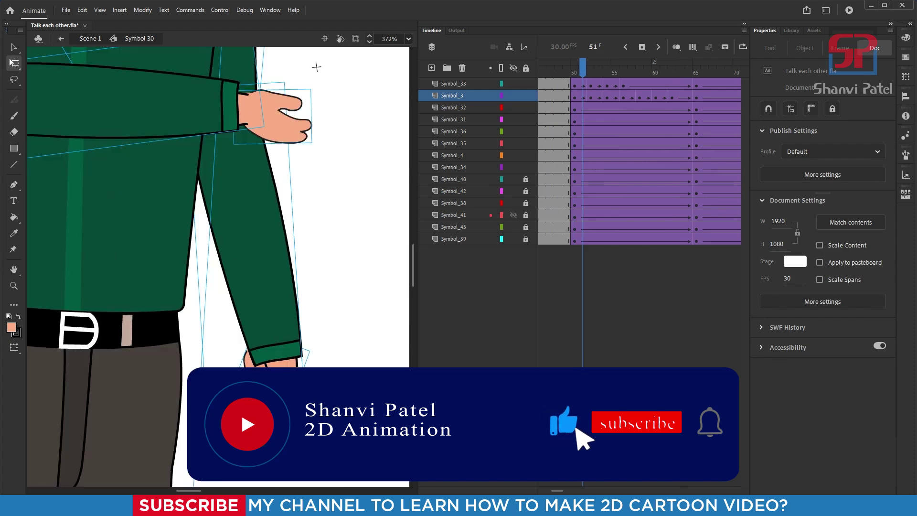
Align the other arm's hand with its cuff through frames 51 to 62, and adjust that forearm at frame 60
left_click(266, 112)
left_click(295, 354)
left_click(295, 354)
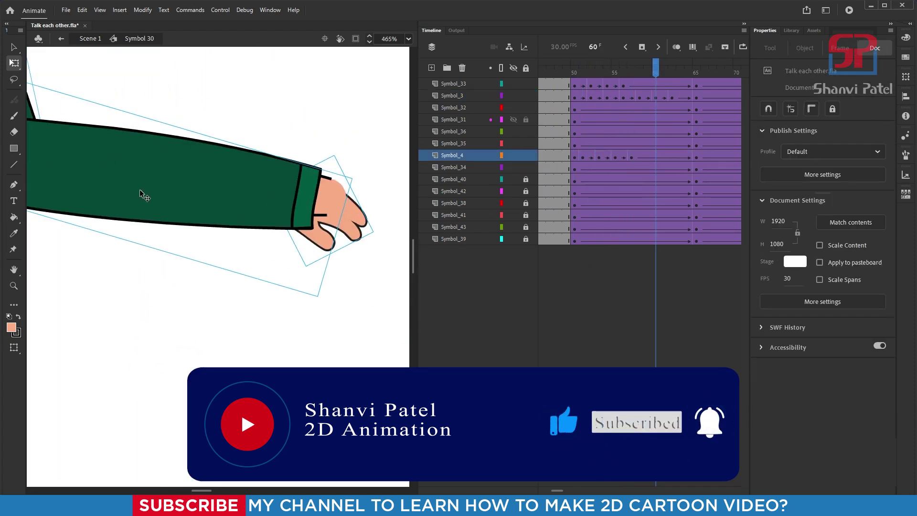
left_click(140, 189)
left_click(272, 203)
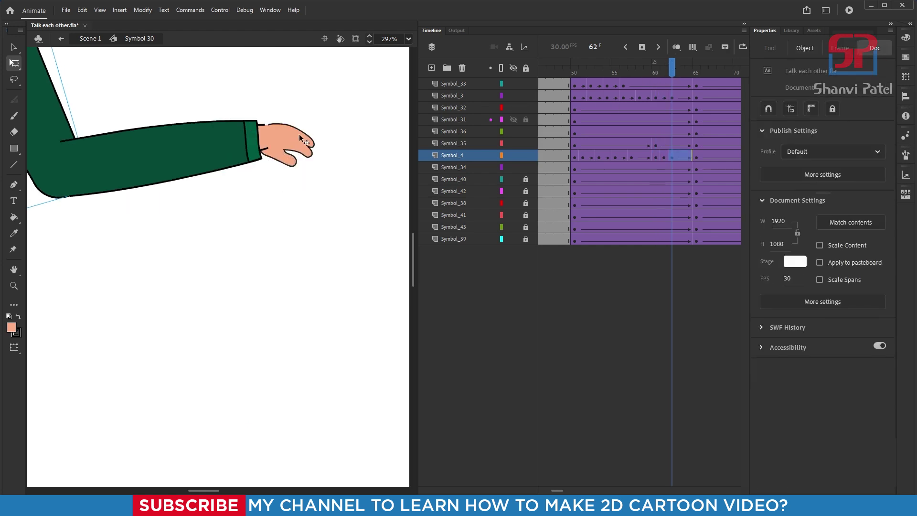
left_click(299, 134)
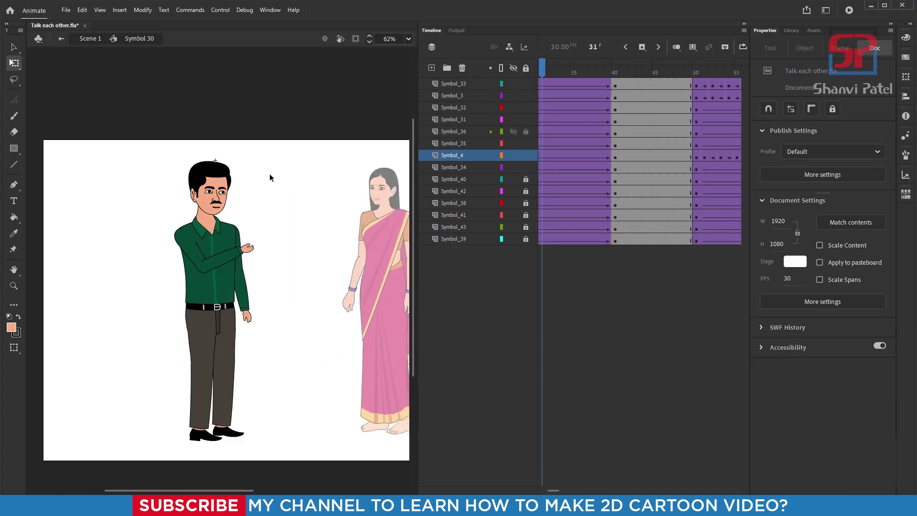
Play and scrub through the timeline from frame 31 to review the corrected arm and body motion
scroll(252, 284, "up", 3)
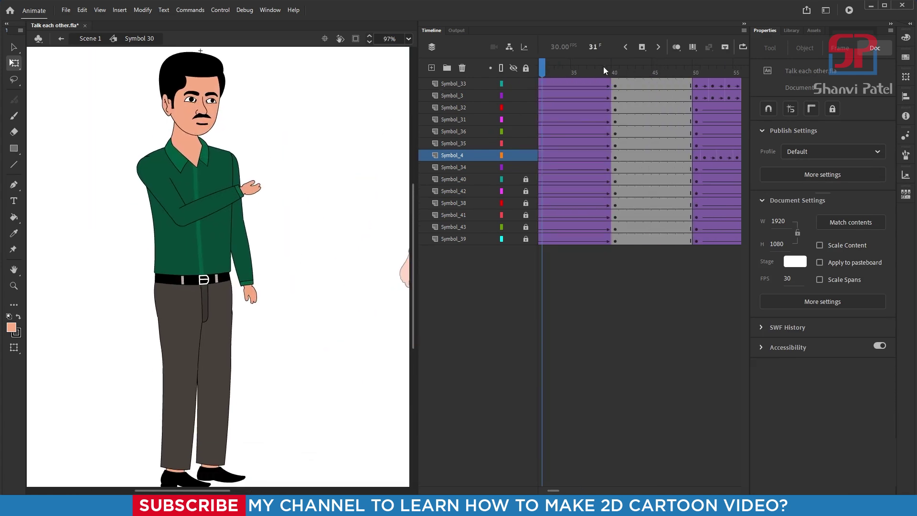
left_click_drag(411, 103, 345, 109)
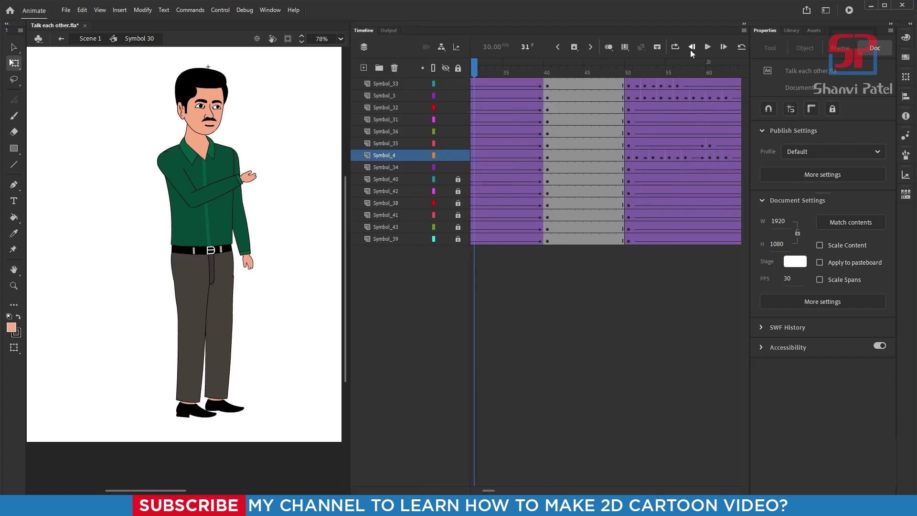
left_click(707, 47)
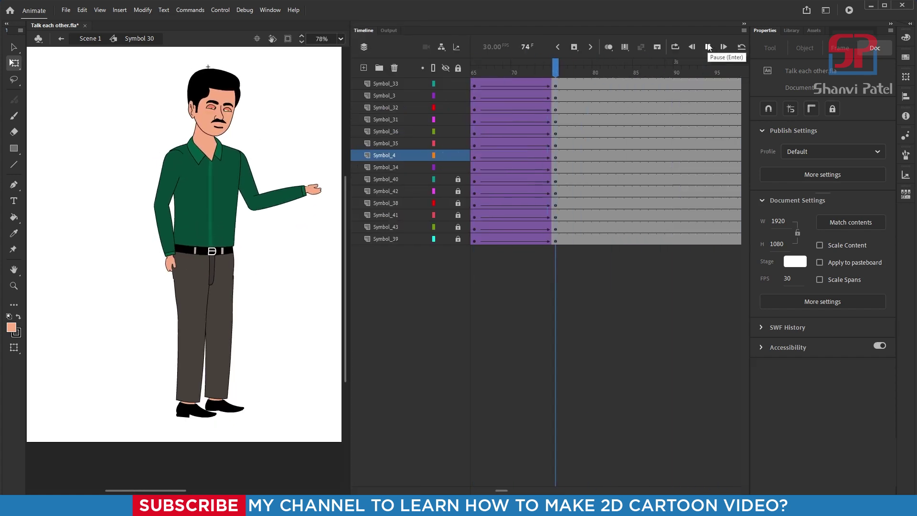
left_click_drag(592, 68, 327, 80)
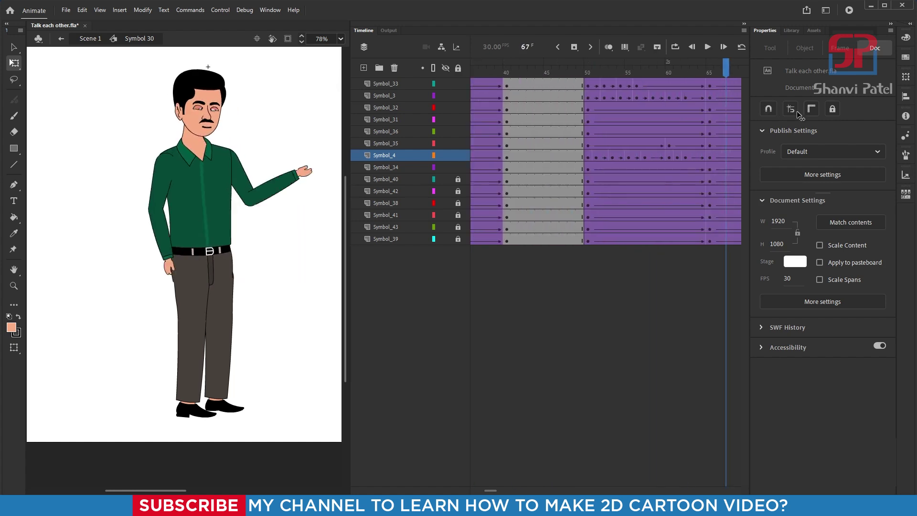
Insert keyframes on all of the man's layers at frames 85 and 95 and create classic tweens between them
left_click_drag(629, 136, 591, 133)
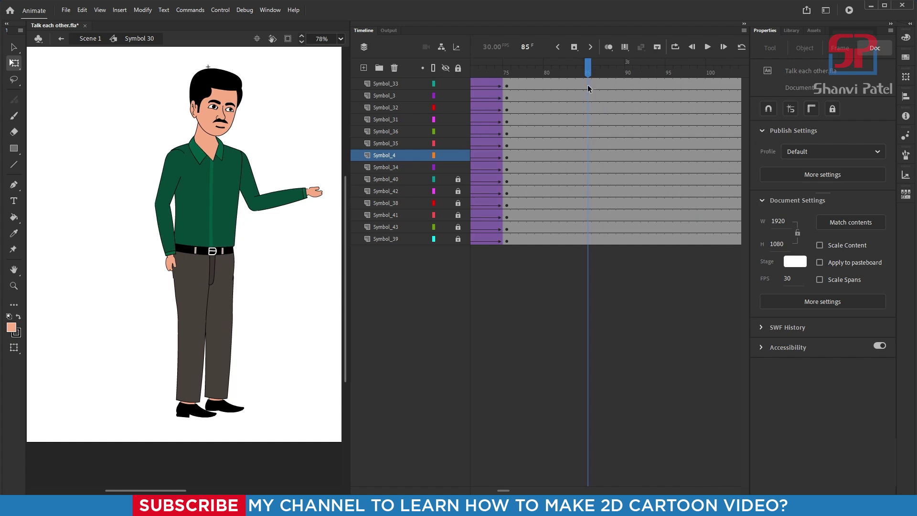
left_click_drag(590, 238, 591, 238)
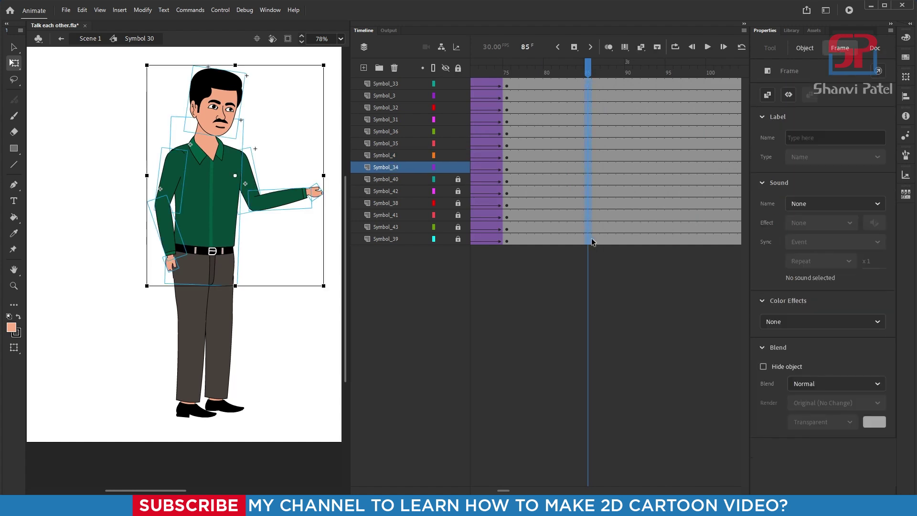
key("F6")
left_click_drag(668, 81, 668, 245)
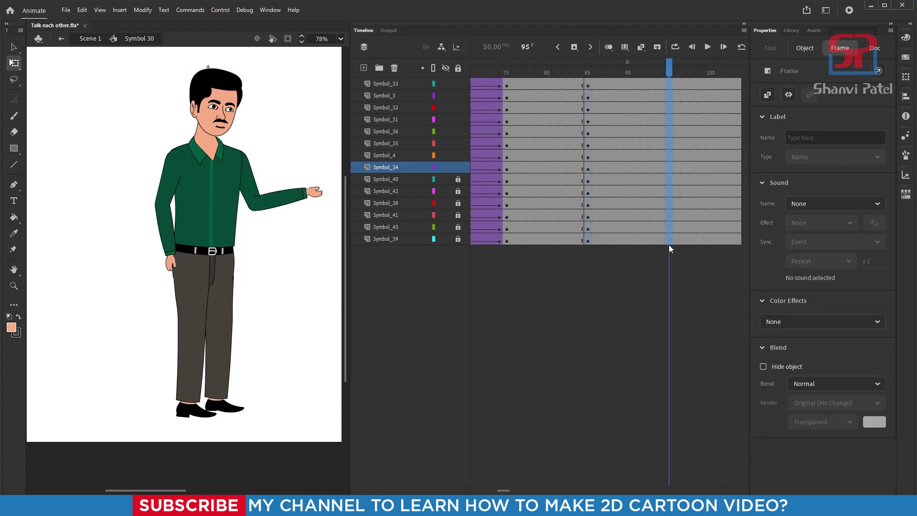
key("F6")
left_click_drag(611, 87, 663, 263)
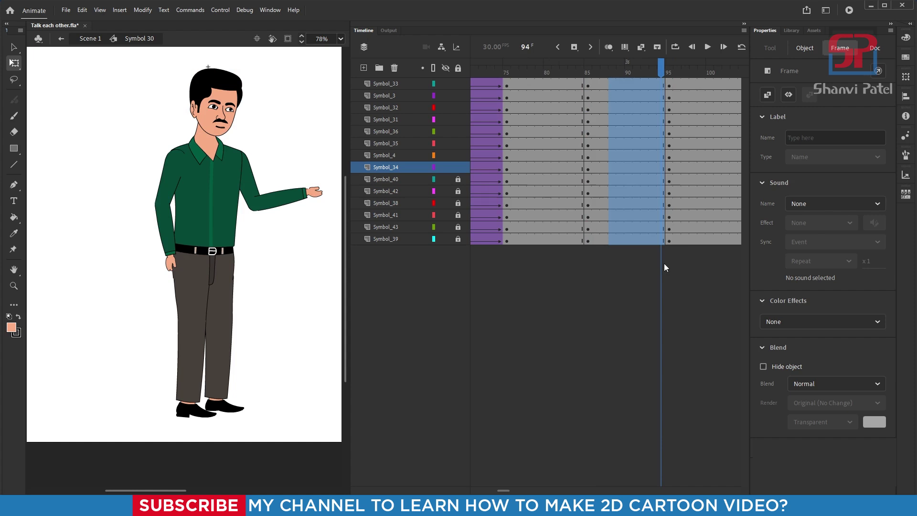
right_click(637, 192)
left_click(660, 200)
At frame 95, rotate the man's upper body back about the waist and tilt his head slightly back at the neck
left_click(670, 68)
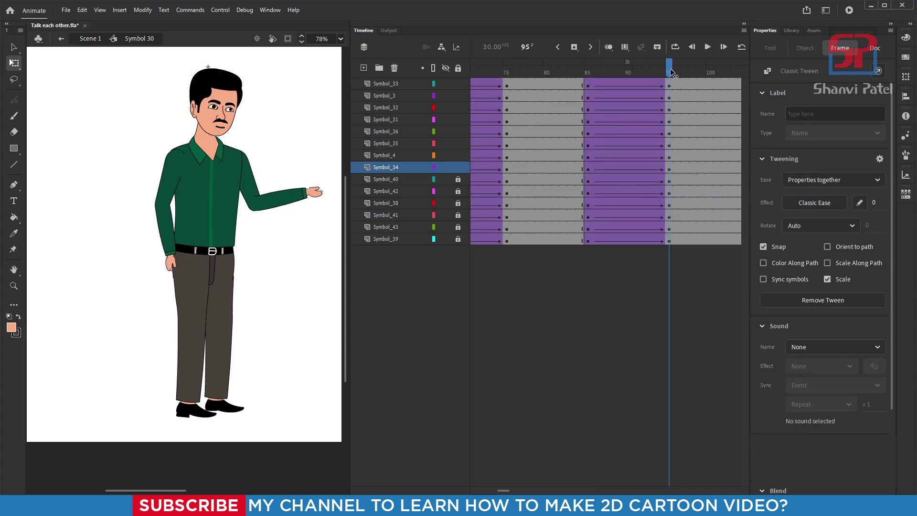
left_click_drag(119, 66, 332, 268)
left_click_drag(234, 174, 209, 284)
left_click_drag(328, 64, 316, 58)
left_click(277, 71)
left_click(214, 78)
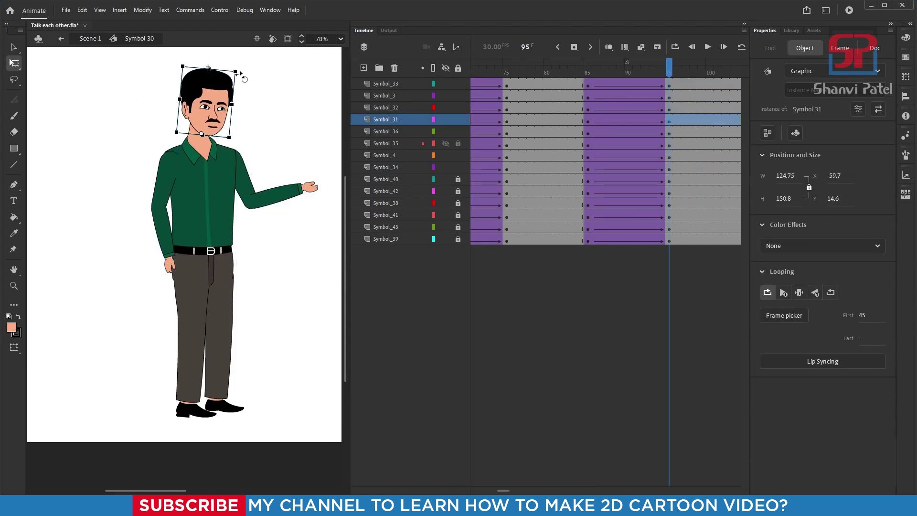
left_click_drag(241, 73, 233, 68)
Rotate the man's whole outstretched arm downward about the shoulder at frame 95
left_click_drag(271, 156, 306, 218)
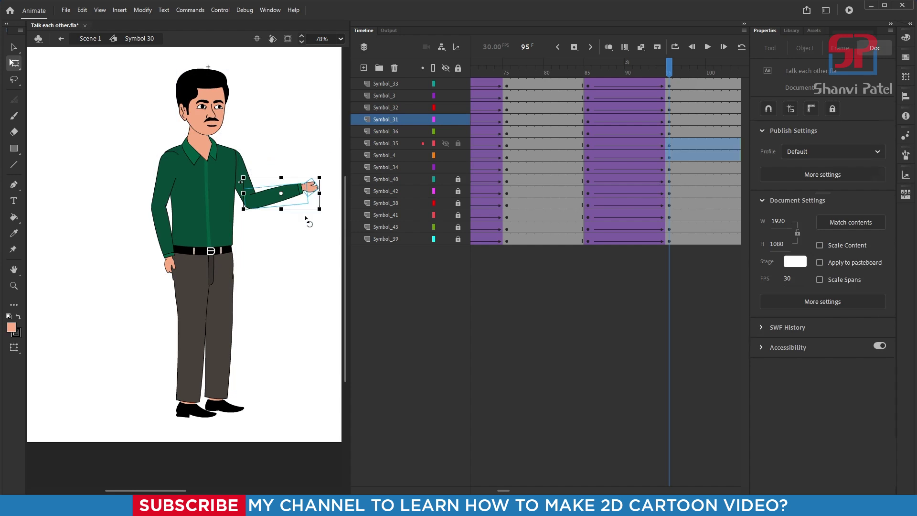
scroll(283, 208, "up", 3)
left_click(217, 144, "shift")
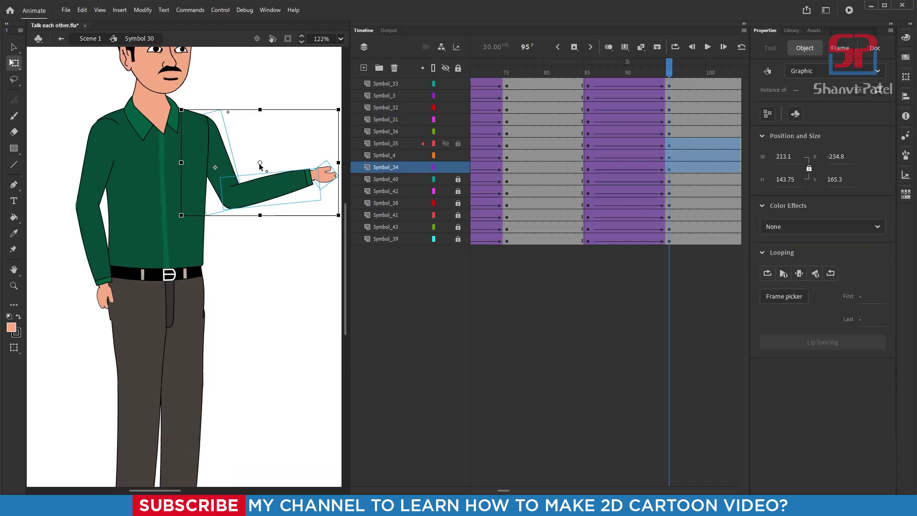
left_click_drag(259, 163, 201, 129)
left_click_drag(340, 108, 339, 140)
left_click(271, 104)
Rotate the same arm's forearm and hand about the elbow until they hang down at frame 95
left_click(311, 200)
left_click(262, 205, "shift")
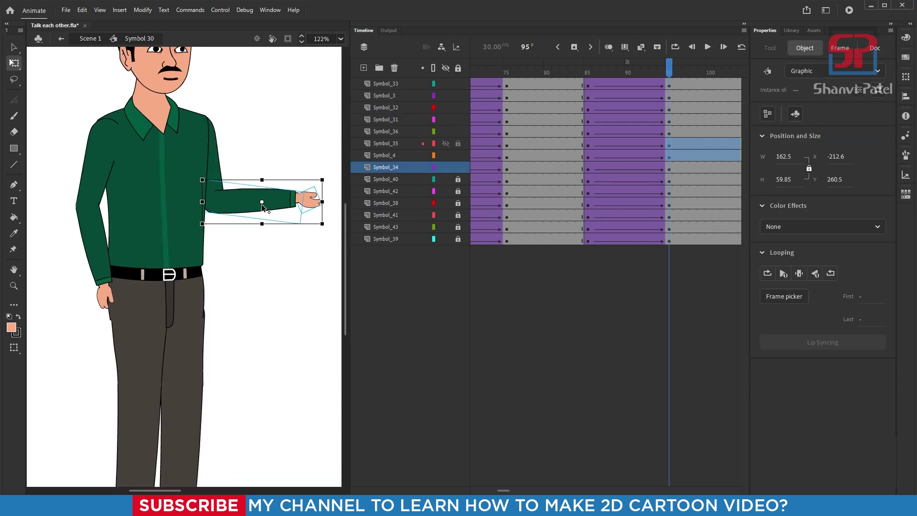
left_click_drag(262, 204, 269, 217)
left_click_drag(333, 188, 311, 267)
left_click_drag(262, 175, 238, 208)
Swing the lowered arm closer to the body about the shoulder, and rotate the other arm's forearm and hand inward at the elbow
left_click(245, 293)
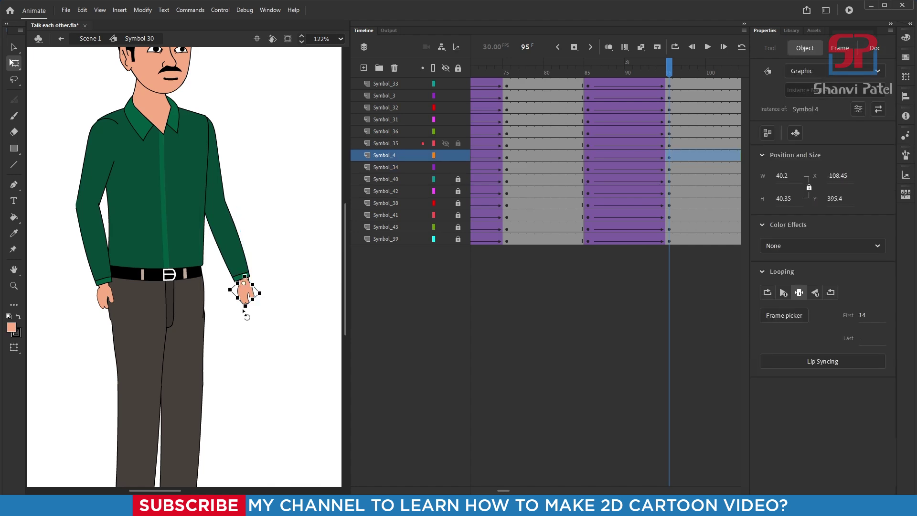
left_click(238, 253, "shift")
left_click(215, 157, "shift")
left_click_drag(219, 210, 200, 120)
left_click_drag(263, 313, 241, 319)
left_click(104, 296)
left_click(94, 248)
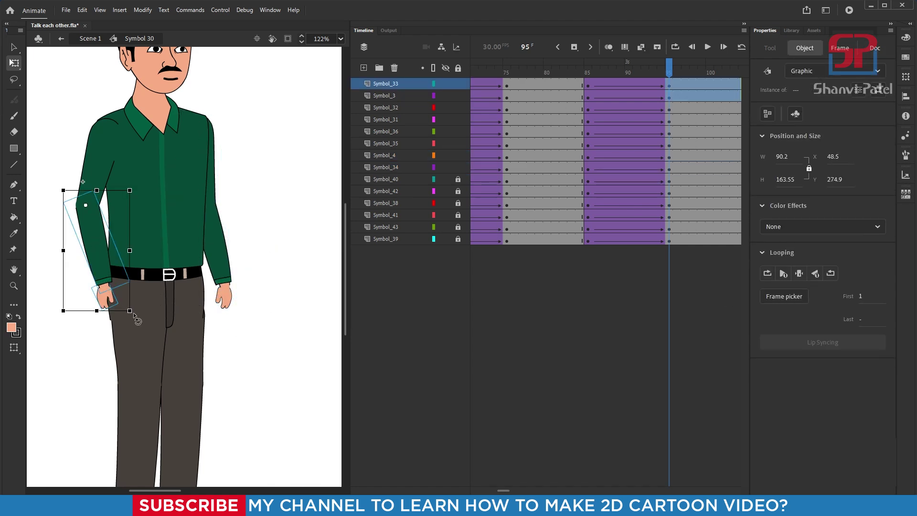
left_click_drag(135, 318, 103, 317)
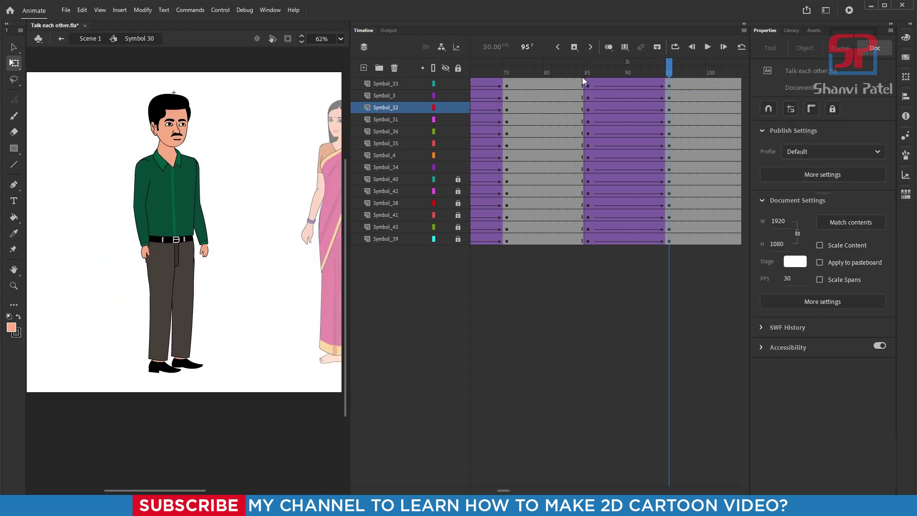
Return to the main scene, open the woman's symbol, and extend all its layers to about frame 180
left_click_drag(621, 76, 105, 124)
double_click(231, 160)
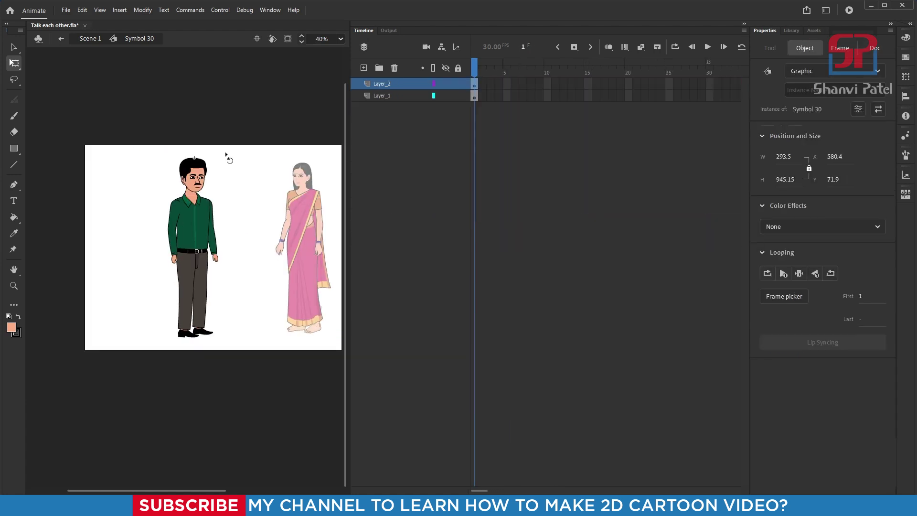
double_click(226, 154)
double_click(260, 233)
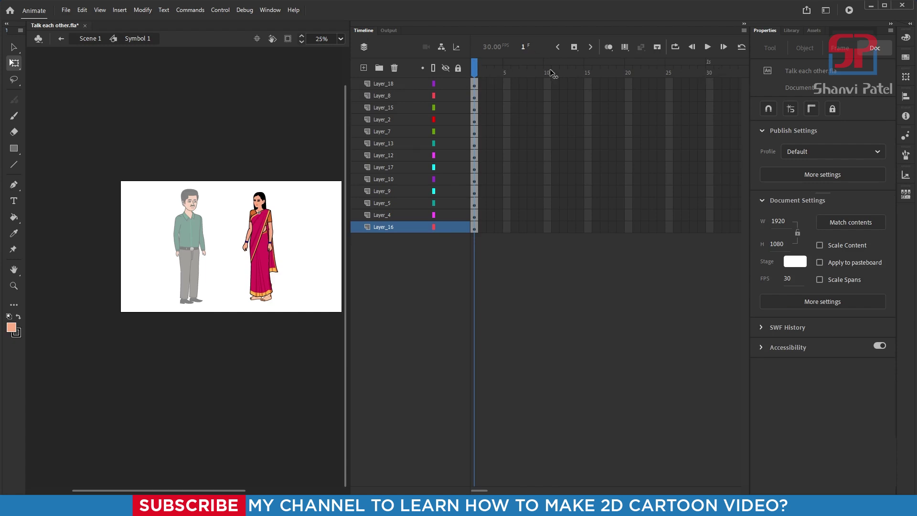
left_click_drag(348, 202, 195, 200)
left_click_drag(711, 46, 686, 47)
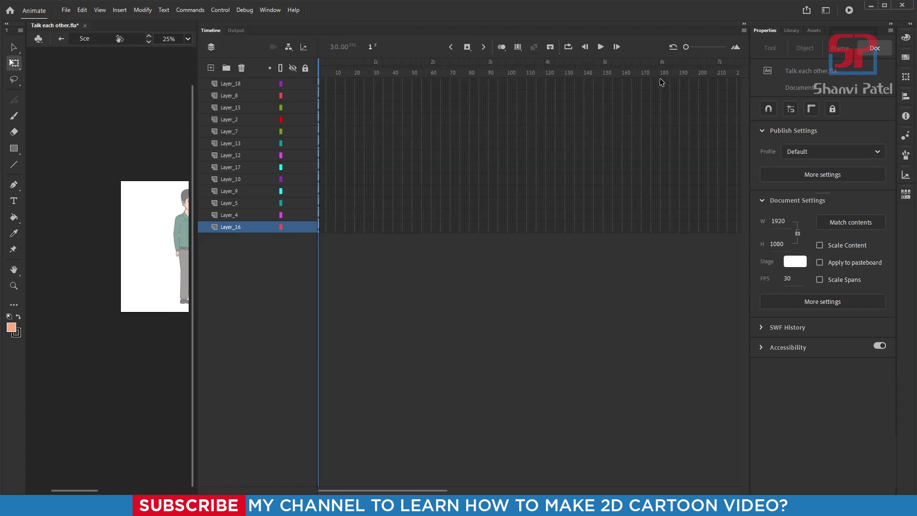
left_click_drag(663, 244, 157, 99)
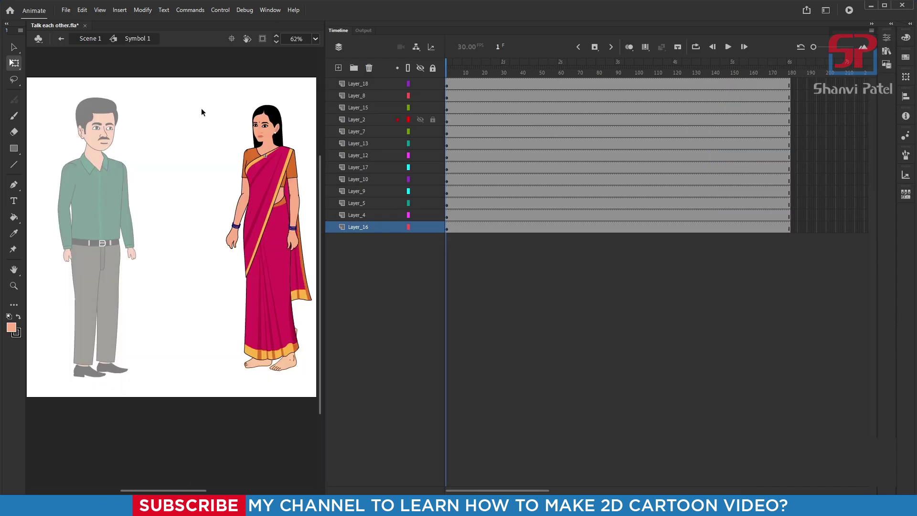
Reopen the man's symbol and scrub to frame 100 to check where his gesture ends
scroll(201, 113, "down", 3)
double_click(183, 179)
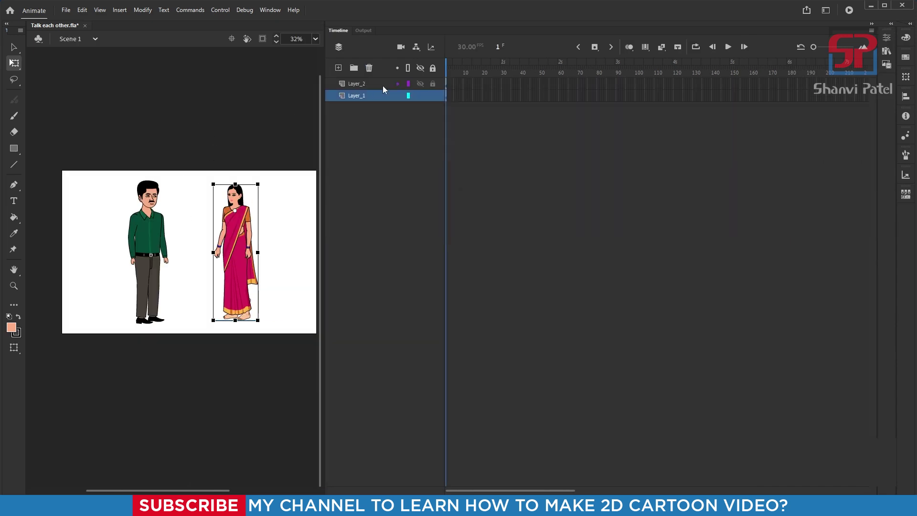
double_click(138, 222)
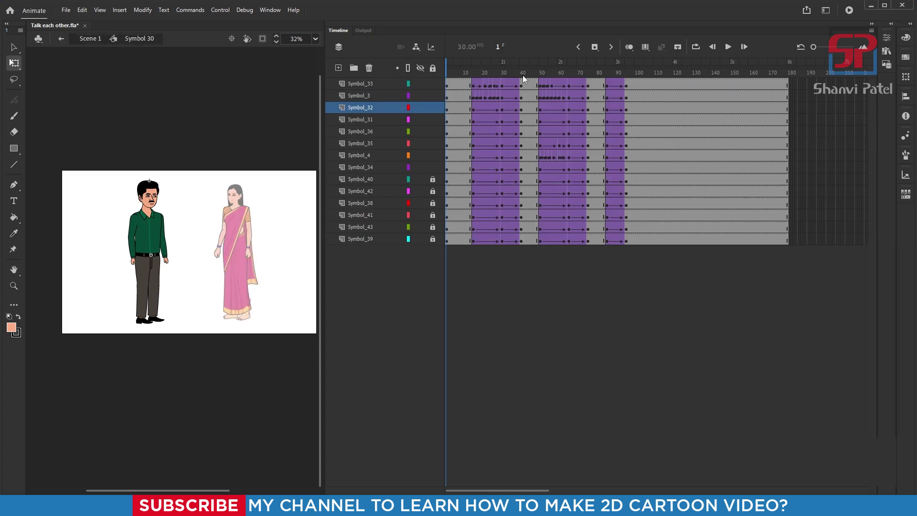
left_click_drag(513, 71, 630, 79)
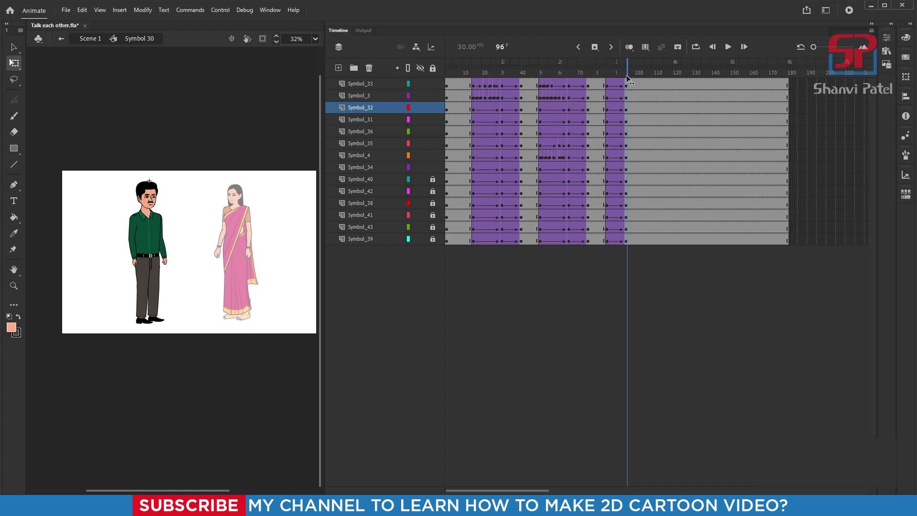
left_click_drag(629, 81, 637, 81)
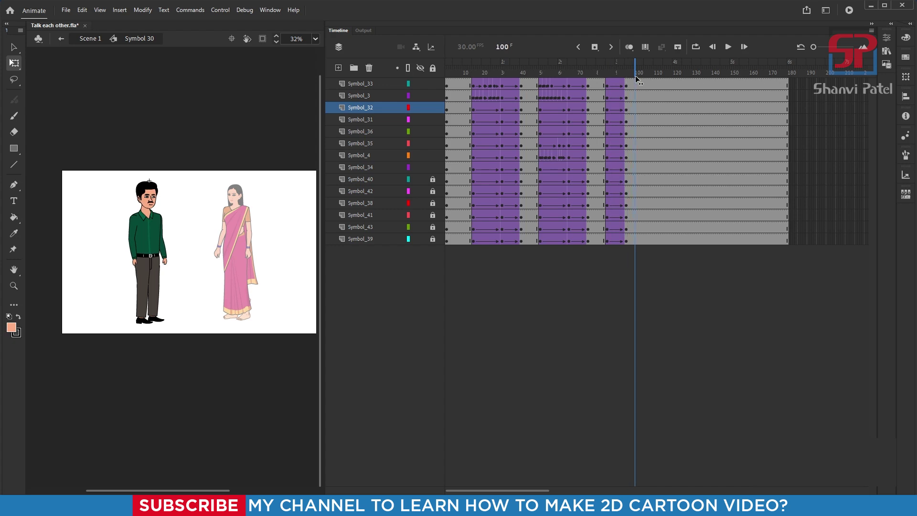
Go back into the woman's symbol and insert keyframes at frame 101 on all layers
double_click(205, 180)
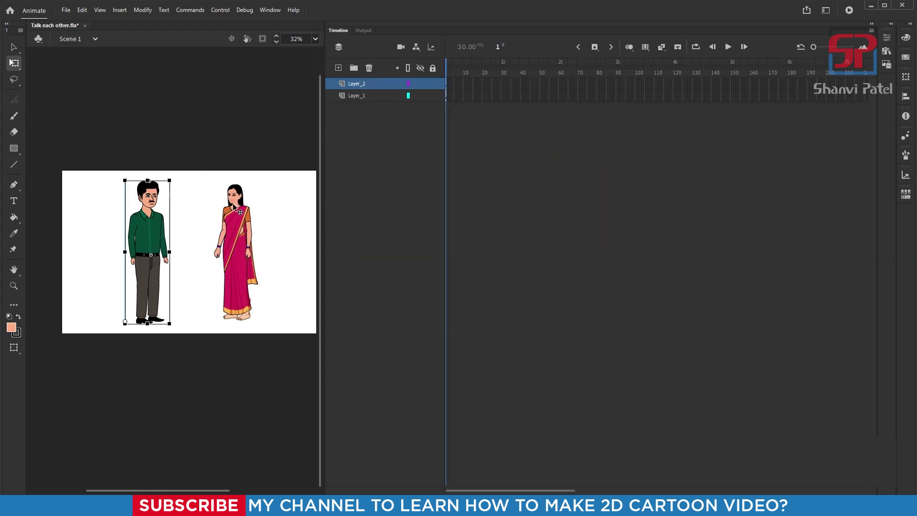
double_click(236, 210)
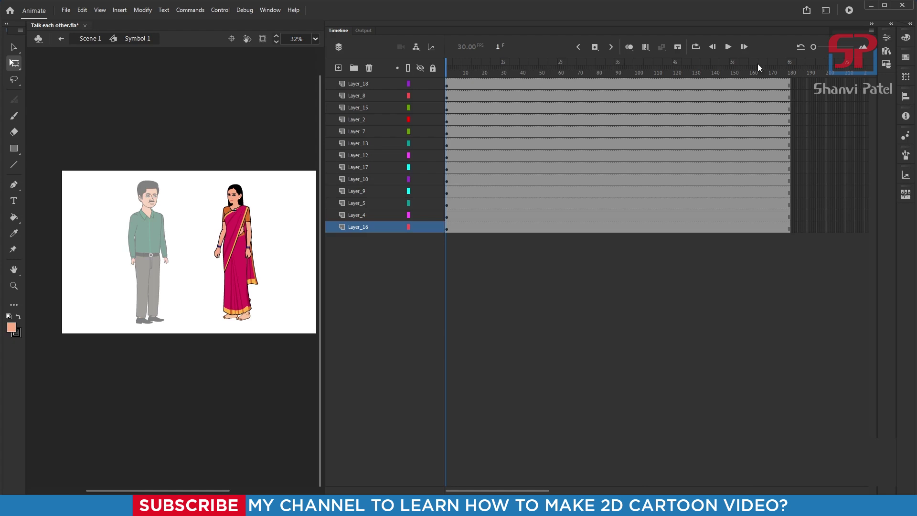
mouse_move(812, 47)
left_mouse_down()
mouse_move(834, 48)
mouse_move(821, 49)
left_mouse_up()
left_click_drag(692, 70, 555, 86)
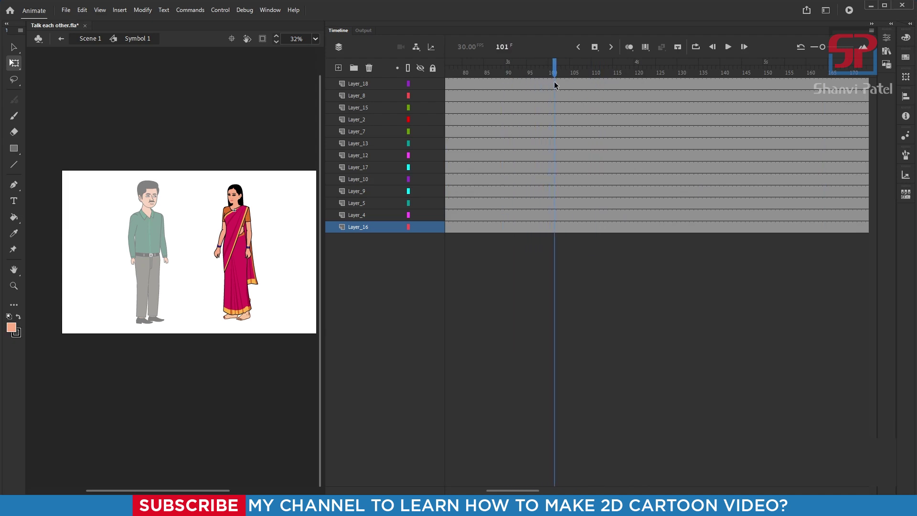
key("F6")
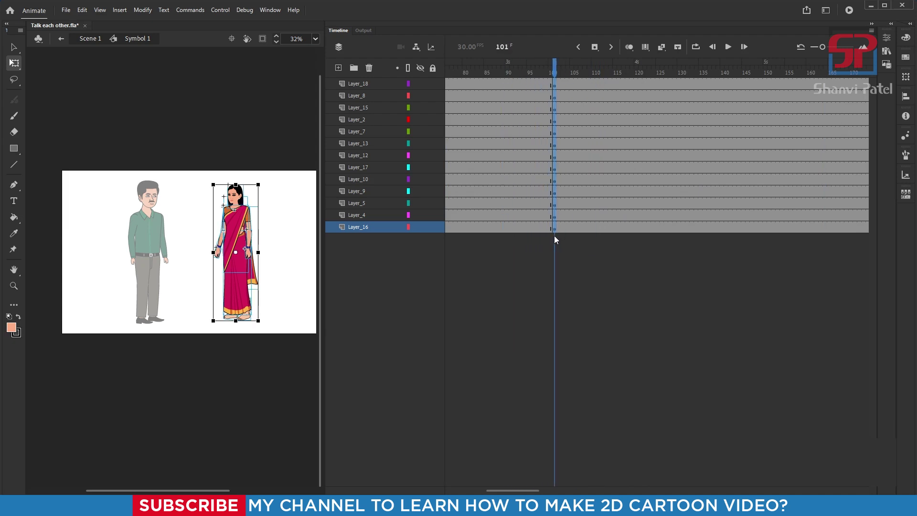
Insert keyframes at frame 110 on all of the woman's layers and create classic tweens from frame 101
mouse_move(823, 47)
left_mouse_down()
mouse_move(845, 49)
mouse_move(836, 47)
left_mouse_up()
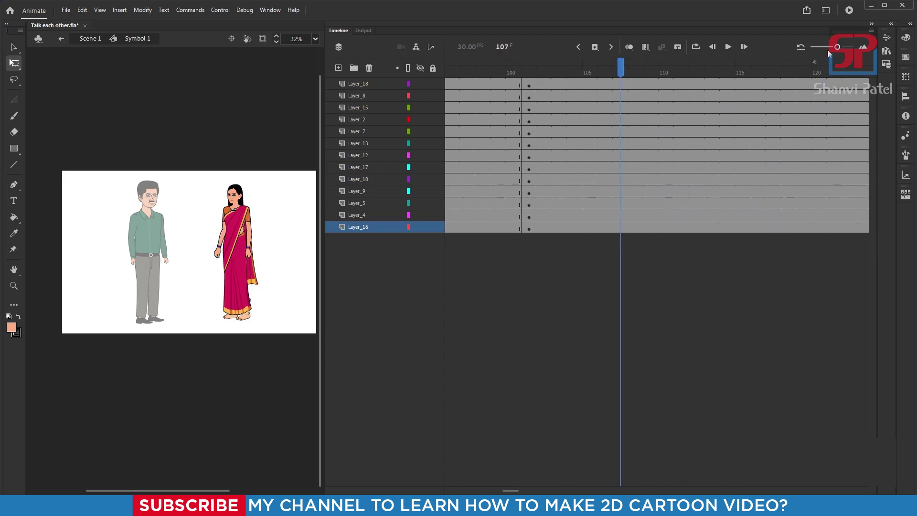
left_click(665, 86)
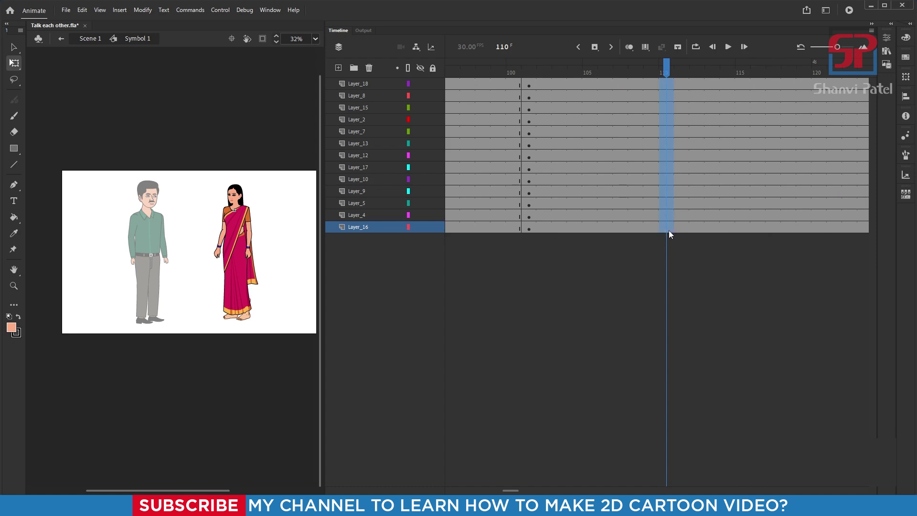
key("F6")
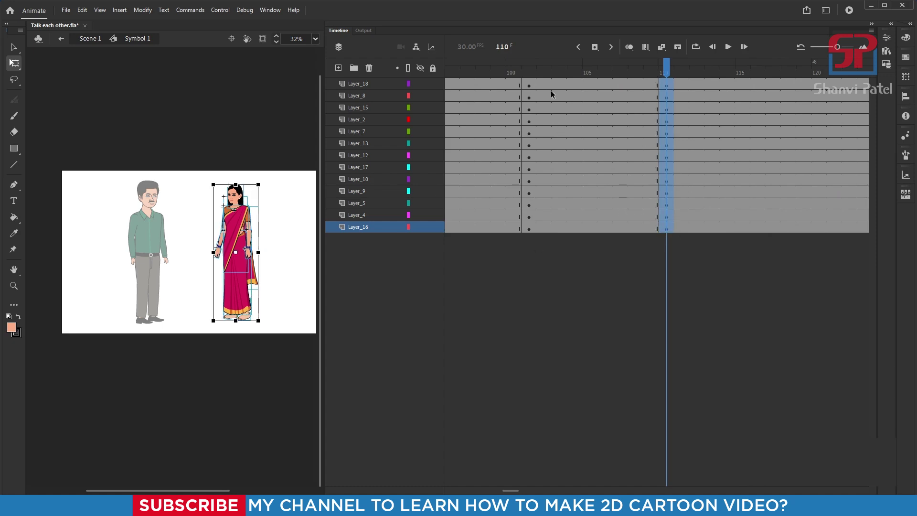
left_click_drag(551, 95, 622, 201)
right_click(587, 186)
left_click(620, 191)
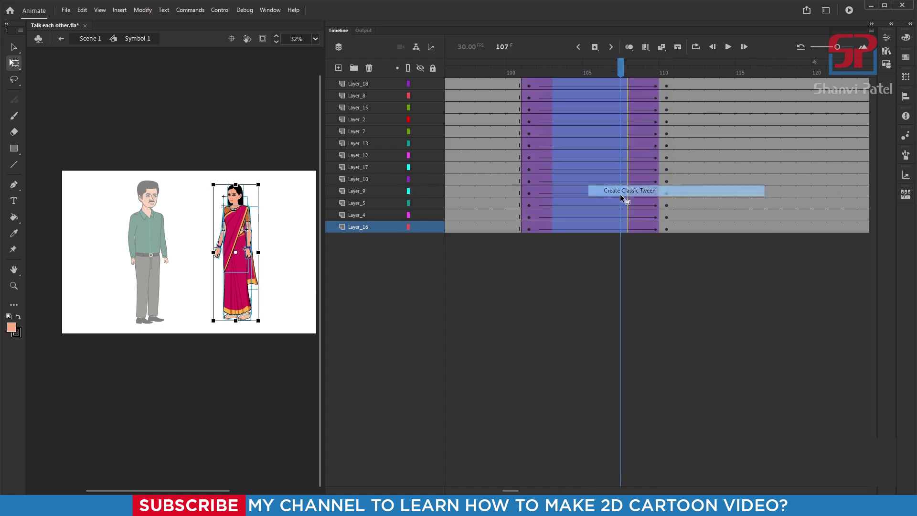
left_click_drag(620, 74, 665, 77)
scroll(230, 237, "up", 3)
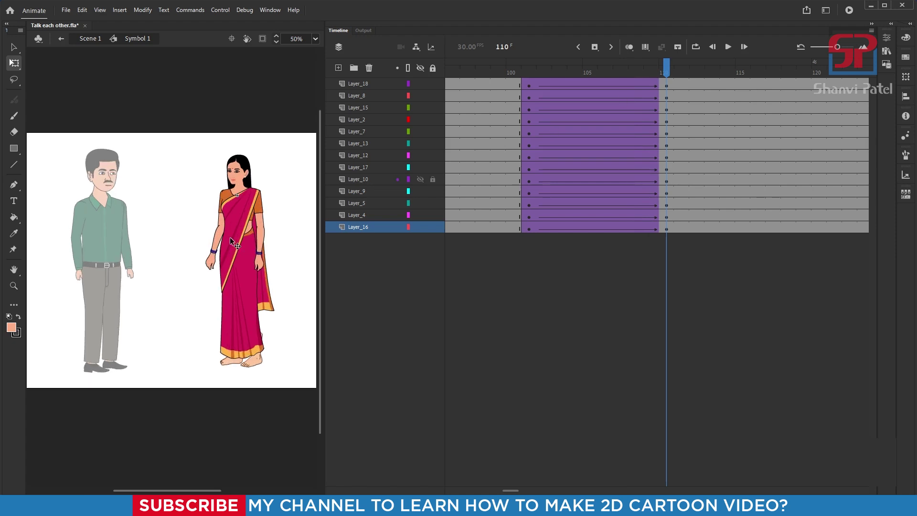
scroll(230, 237, "up", 1)
left_click_drag(179, 154, 242, 228)
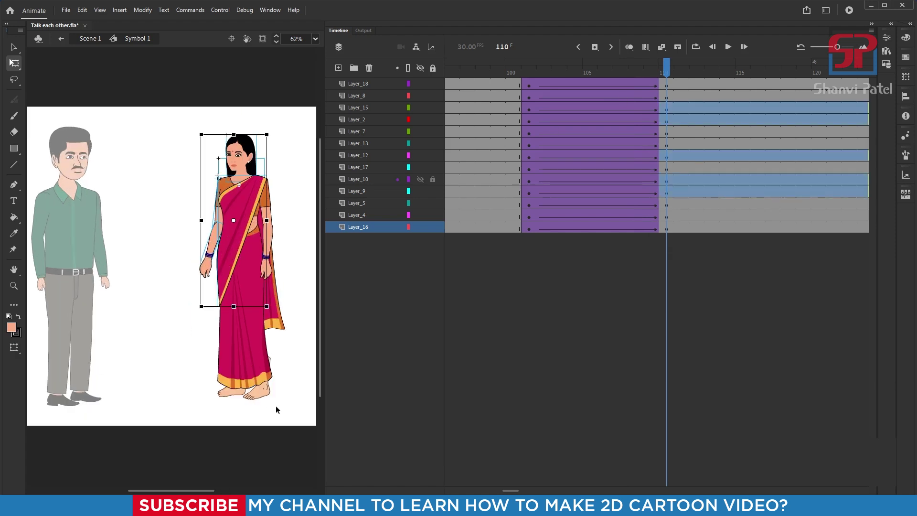
left_click_drag(290, 407, 207, 347)
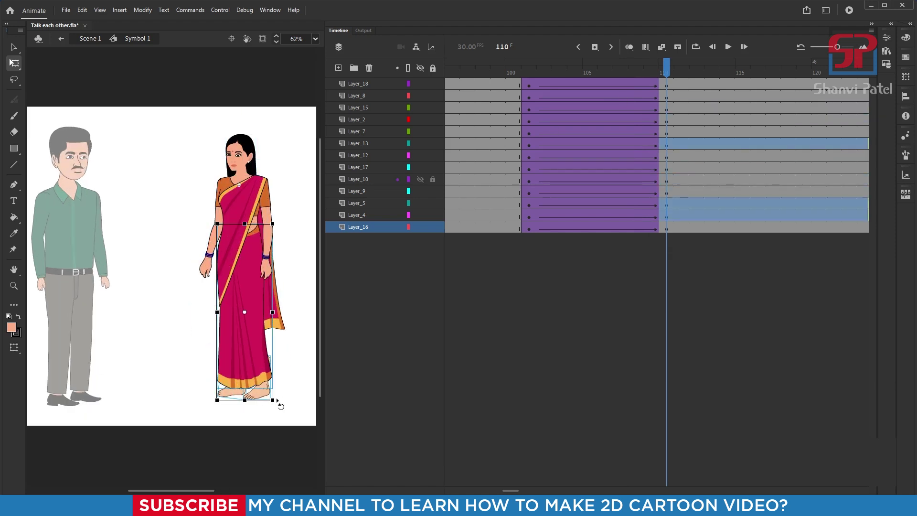
left_click(527, 237)
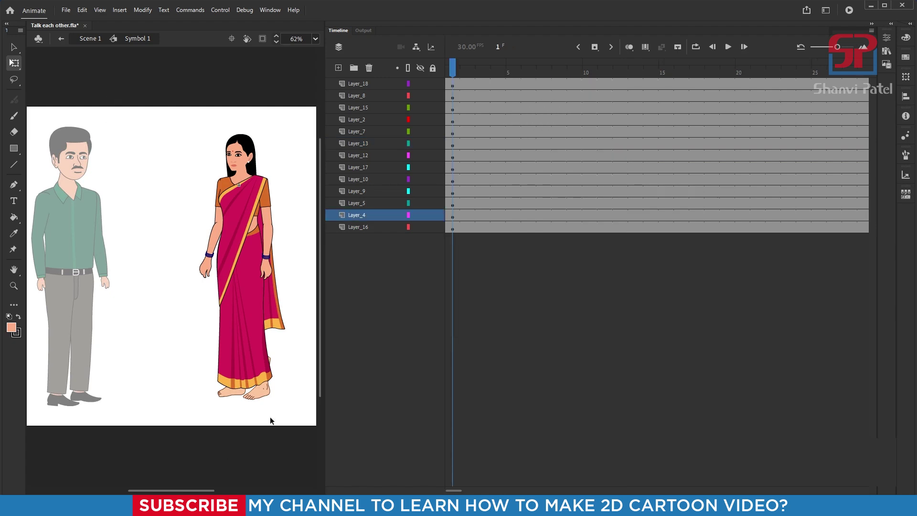
Adjust the woman's front foot under the sari hem at frame 1
left_click(255, 395)
scroll(261, 404, "up", 3)
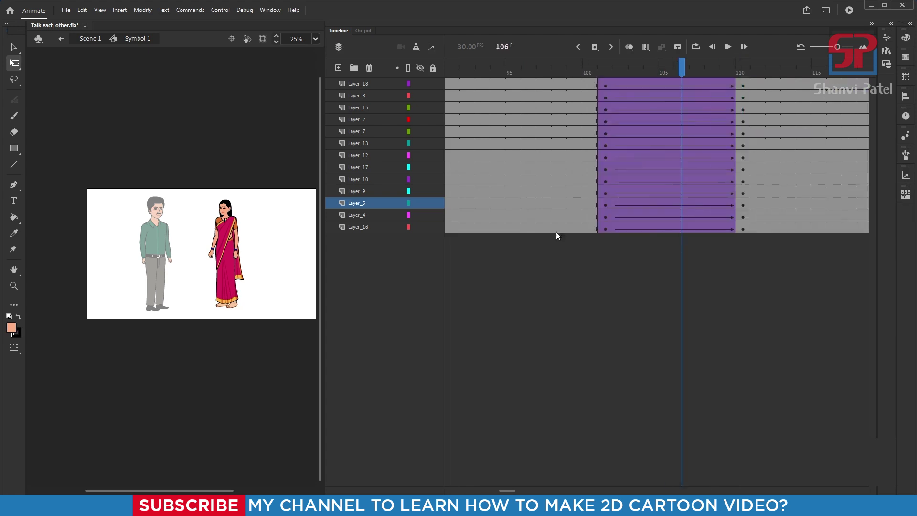
scroll(241, 273, "up", 3)
key("alt+comma")
left_click(230, 333)
Clear Layer_5's keyframes at frames 101 and 110, reinsert them, and recreate the classic tween between them
left_click_drag(575, 203, 754, 202)
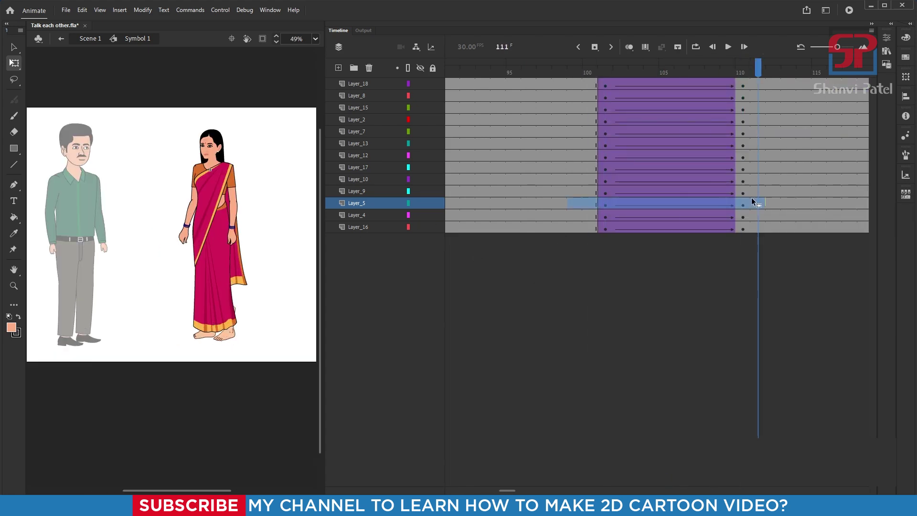
key("shift+F6")
left_click(605, 203)
key("F6")
left_click(743, 203)
key("F6")
right_click(692, 202)
left_click(717, 206)
left_click_drag(667, 71, 741, 85)
scroll(236, 204, "up", 2)
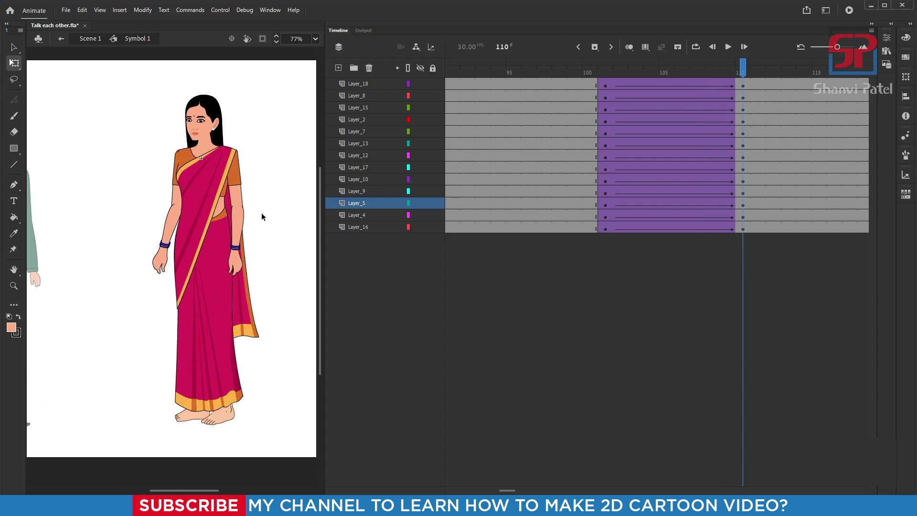
Lock the woman's skirt and feet layers, Layer_13, Layer_5 and Layer_4
left_click_drag(115, 73, 263, 276)
left_click_drag(257, 440, 167, 387)
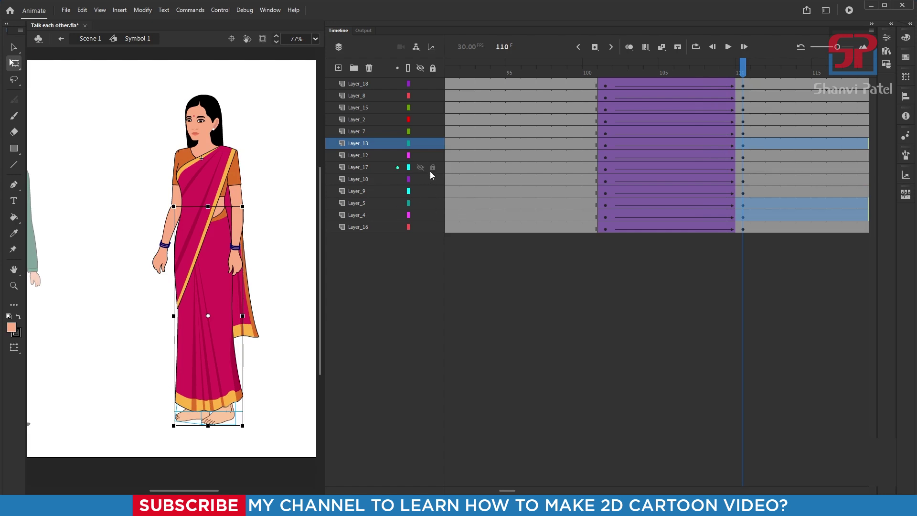
left_click(432, 143)
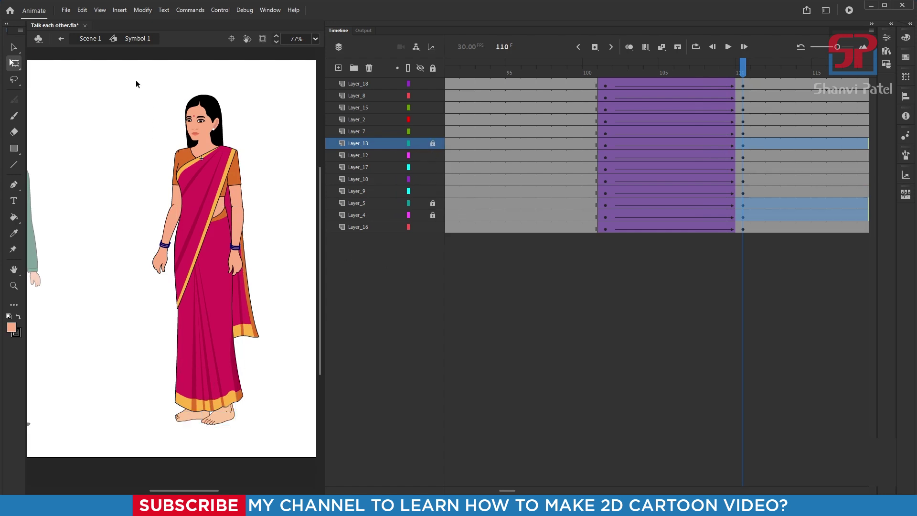
Select the woman's upper body at frame 110, set its pivot at the sari drape's lower tip, and lean it slightly backward
left_click_drag(135, 79, 297, 340)
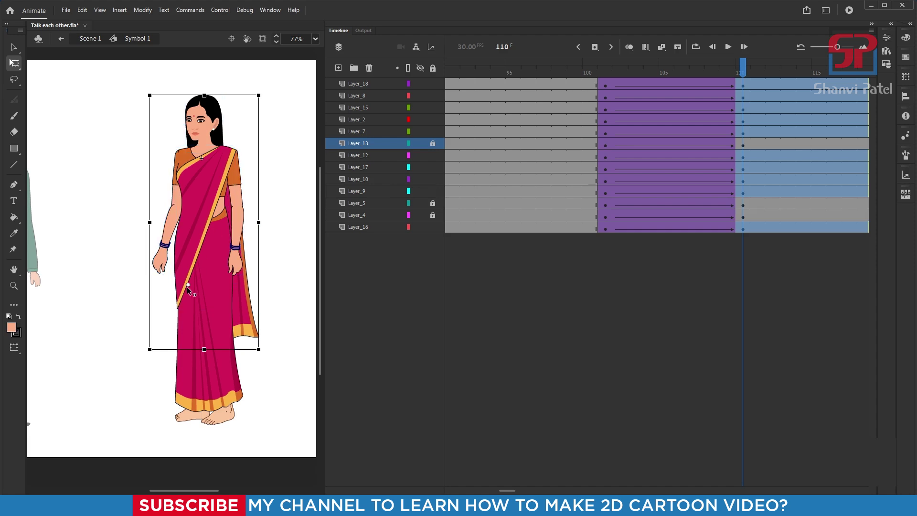
left_click_drag(179, 304, 178, 304)
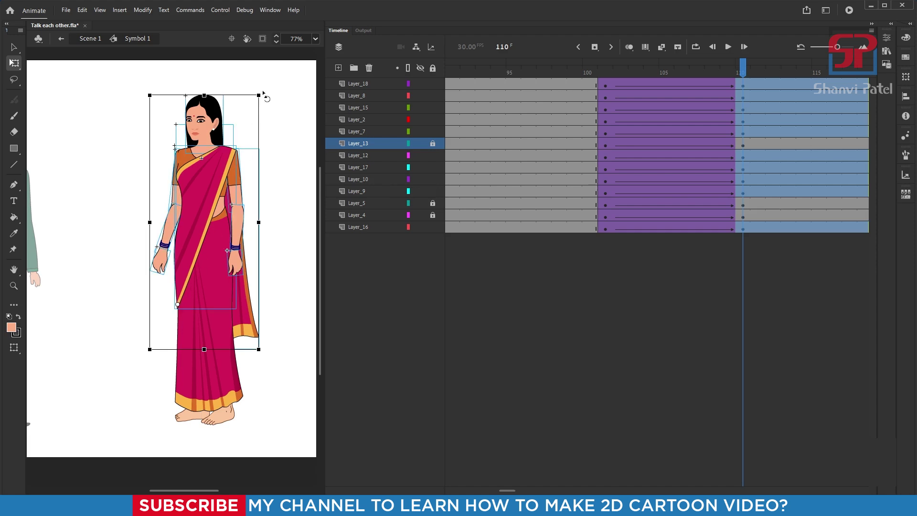
left_click_drag(264, 94, 269, 94)
Tilt the woman's torso on Layer_12 and the sari drape on Layer_15 slightly further back at frame 110
left_click(231, 218)
scroll(225, 168, "up", 4)
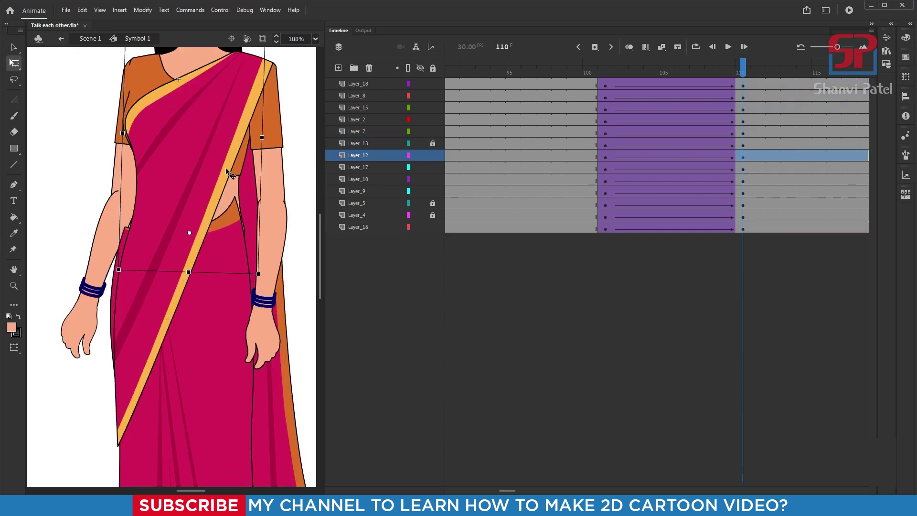
scroll(225, 167, "down", 1)
left_click(226, 99)
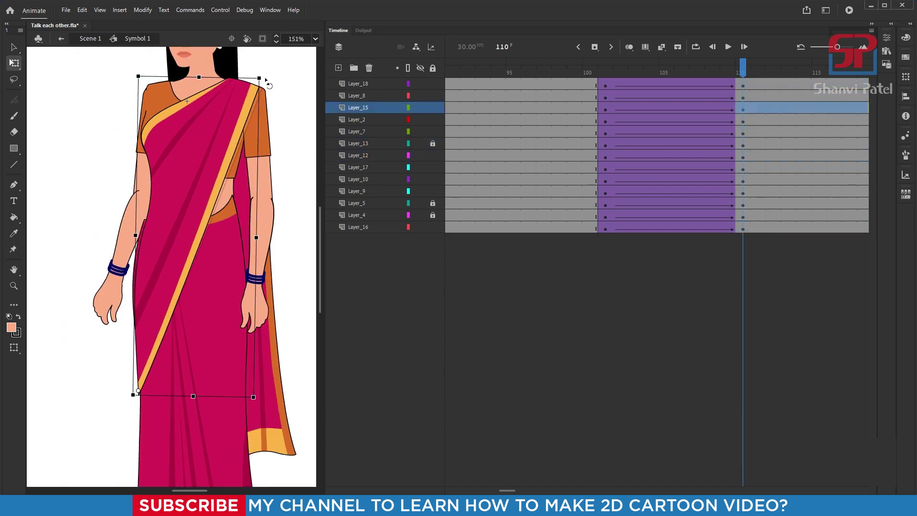
left_click_drag(743, 66, 742, 98)
left_click(251, 90)
key("ctrl+z")
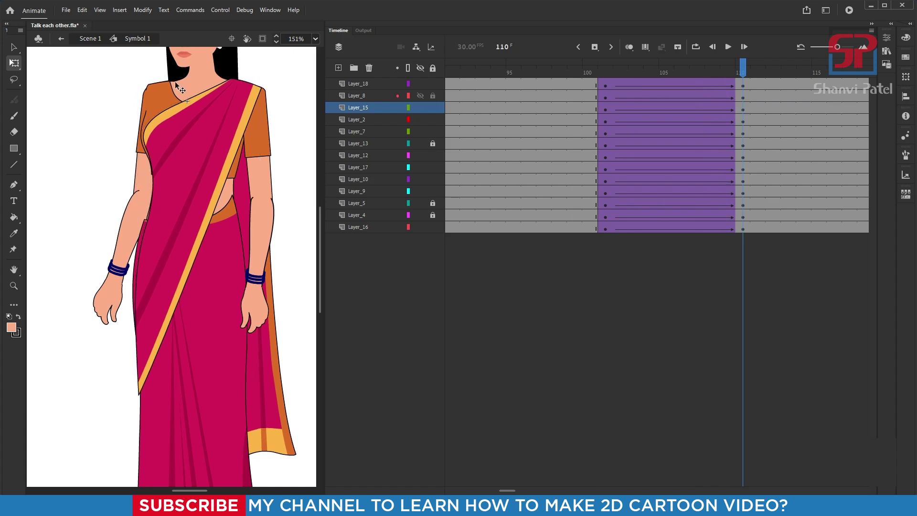
scroll(175, 82, "up", 1)
left_click(110, 136)
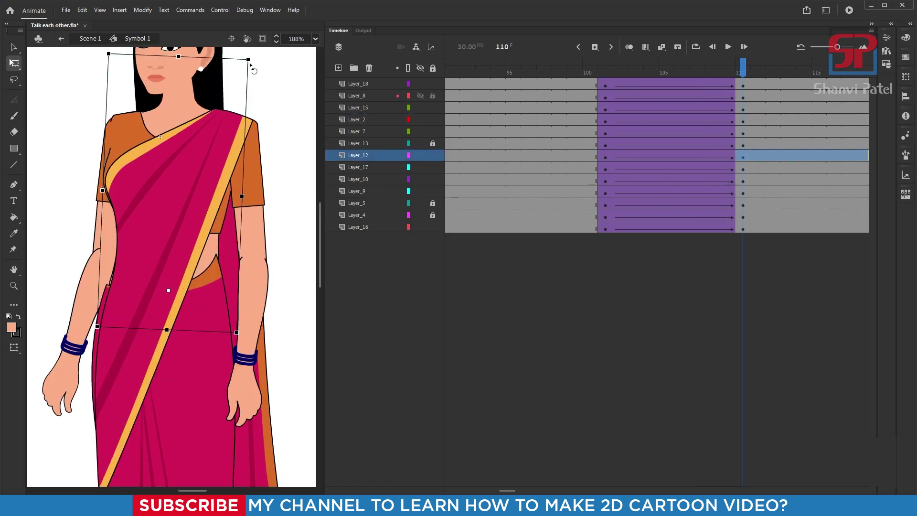
key("Escape")
Nudge the hanging arm's hand, forearm and upper arm together slightly outward from the body at frame 110
left_click(56, 374)
left_click(78, 305, "shift")
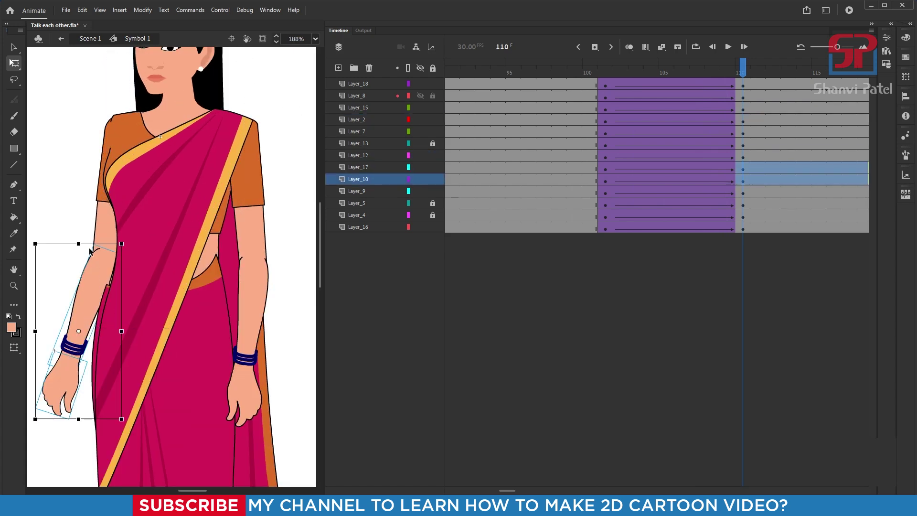
left_click(96, 224, "shift")
key("Left")
key("Left")
key("Left")
key("Left")
key("Left")
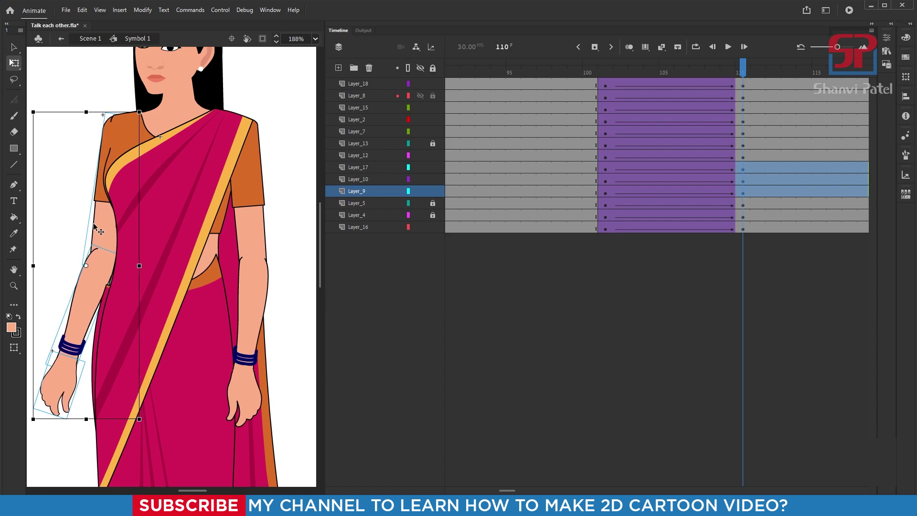
key("Up")
key("Up")
key("Down")
key("Down")
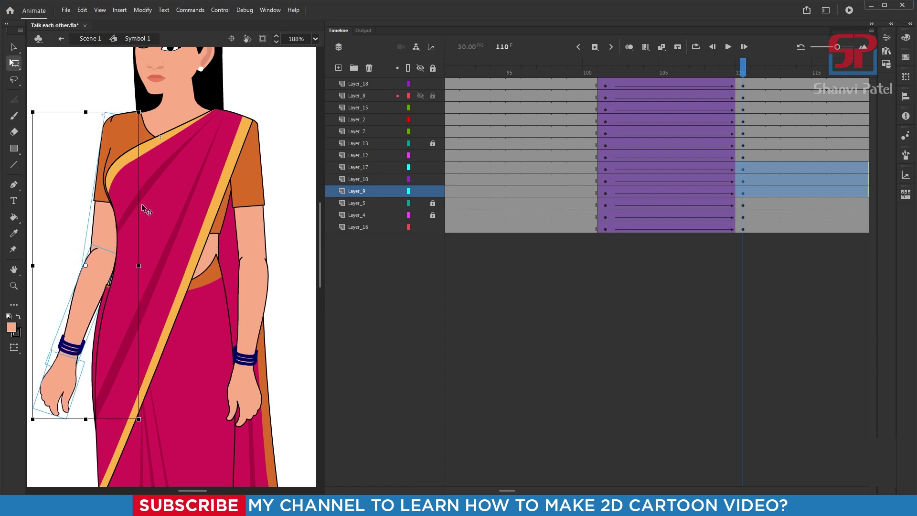
left_click(282, 119)
Bend the woman's other arm at the elbow so the forearm and hand reach across her waist at frame 110
scroll(204, 196, "down", 3)
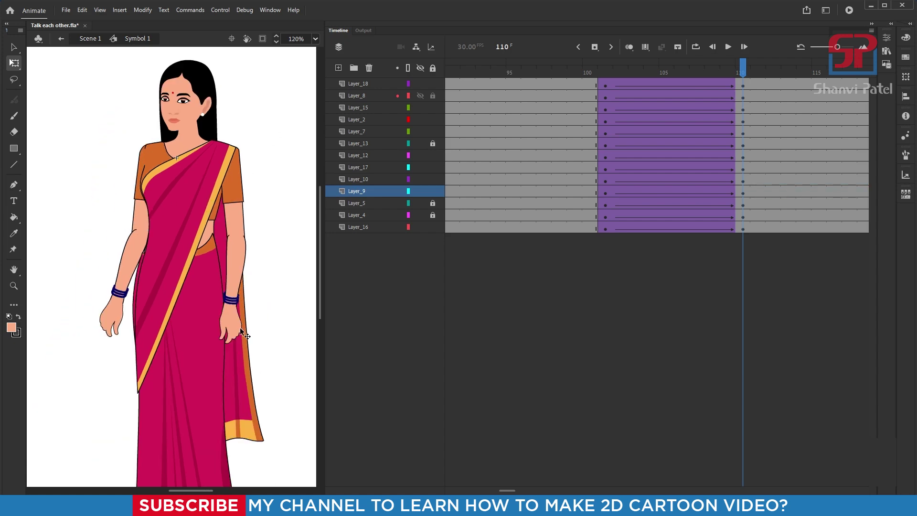
left_click(241, 333)
left_click(237, 265)
left_click(235, 213)
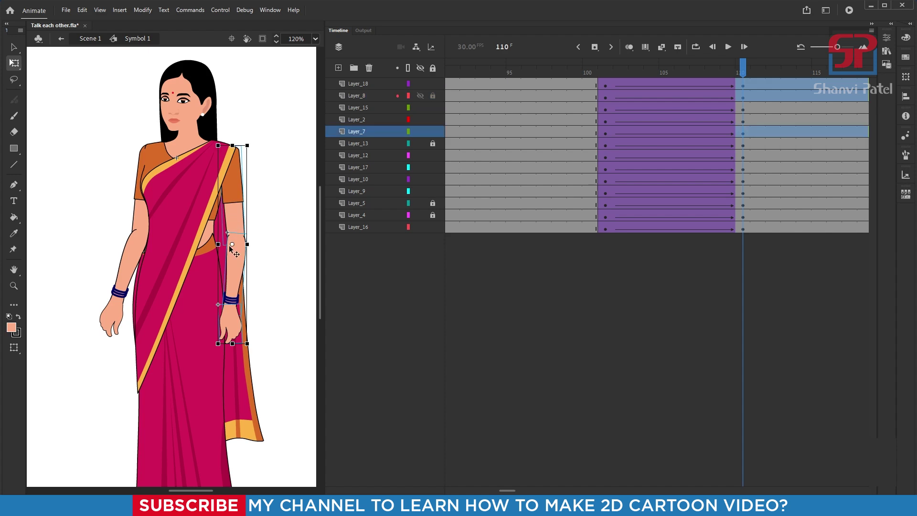
left_click_drag(257, 344, 173, 246)
left_click(202, 276)
scroll(221, 268, "up", 3)
left_click_drag(168, 226, 165, 232)
scroll(229, 275, "down", 3)
scroll(225, 200, "up", 2)
Rotate the woman's head slightly forward at frame 110 and scrub the tween up to that frame
left_click(208, 157)
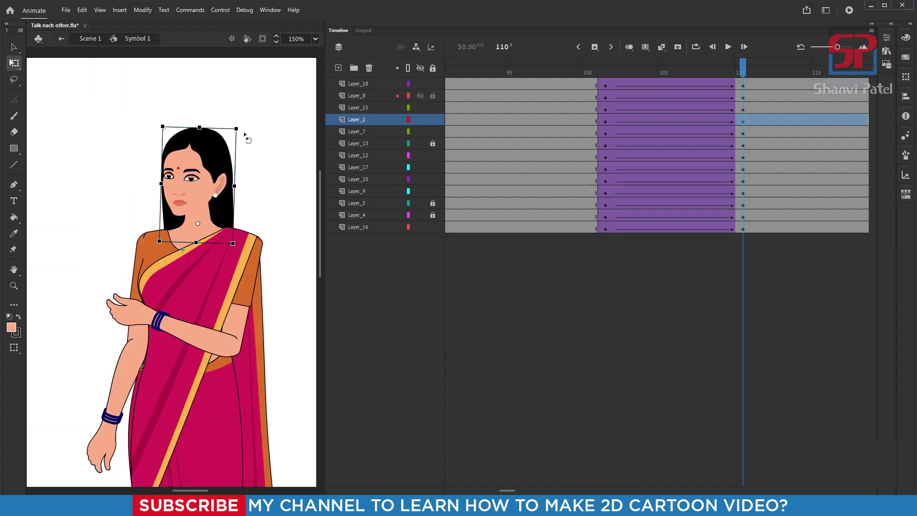
left_click_drag(244, 134, 234, 128)
scroll(195, 148, "down", 3)
left_click_drag(678, 74, 743, 81)
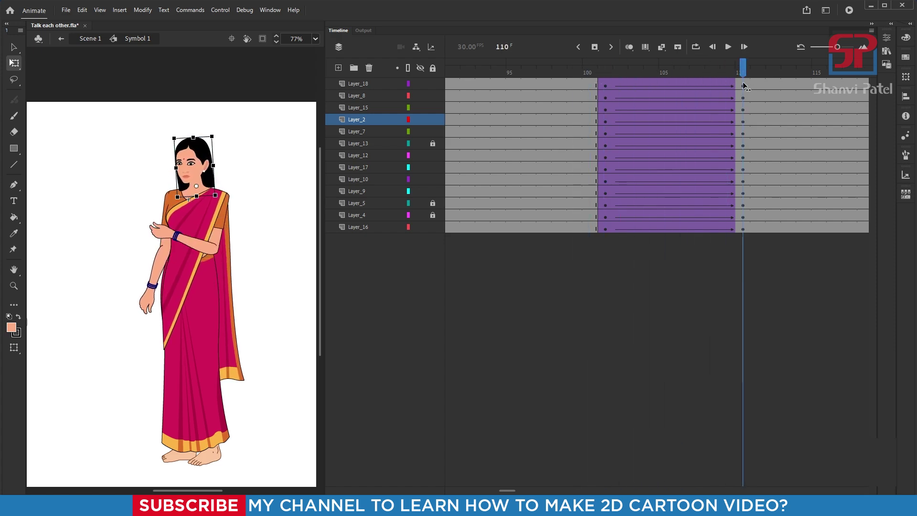
Insert keyframes at frame 115 on all of the woman's layers and create classic tweens from frame 110
left_click_drag(817, 82, 824, 224)
key("F6")
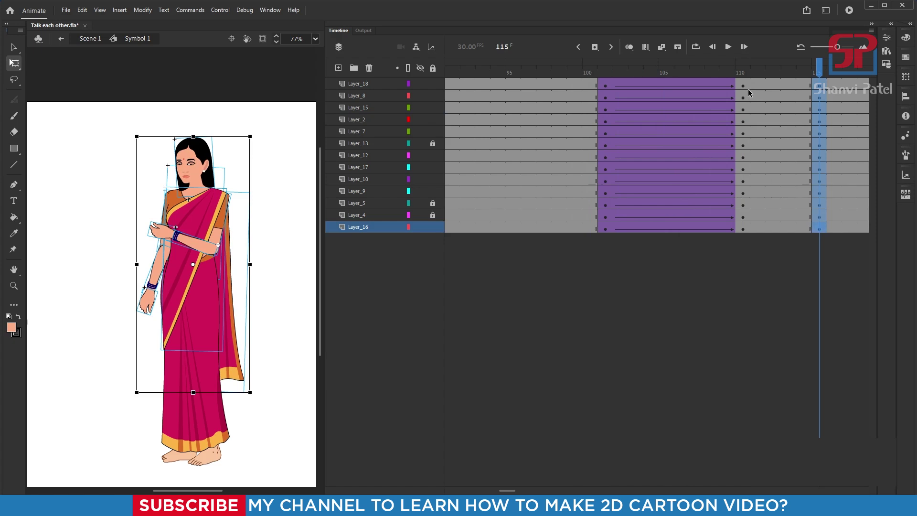
left_click_drag(748, 87, 784, 217)
right_click(789, 218)
left_click(765, 199)
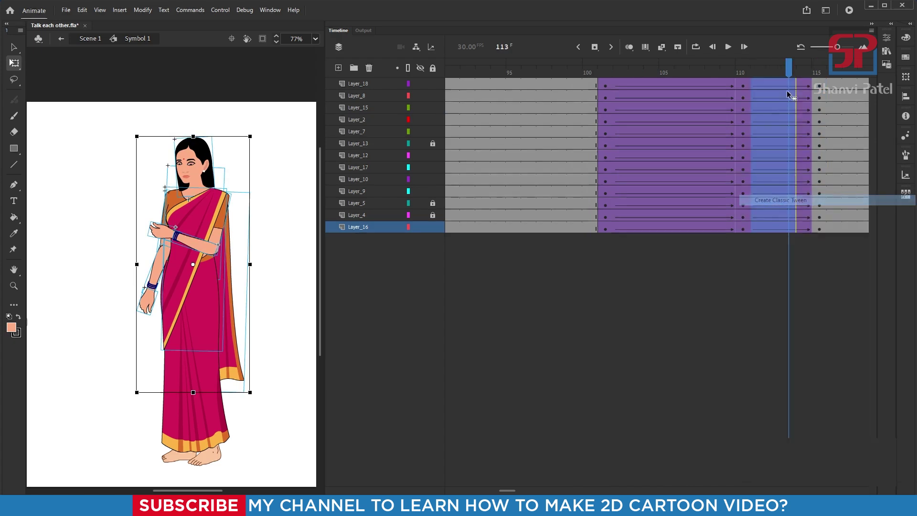
Lean the woman's upper body forward at frame 115 about a pivot at the sari drape's lower tip
left_click(817, 72)
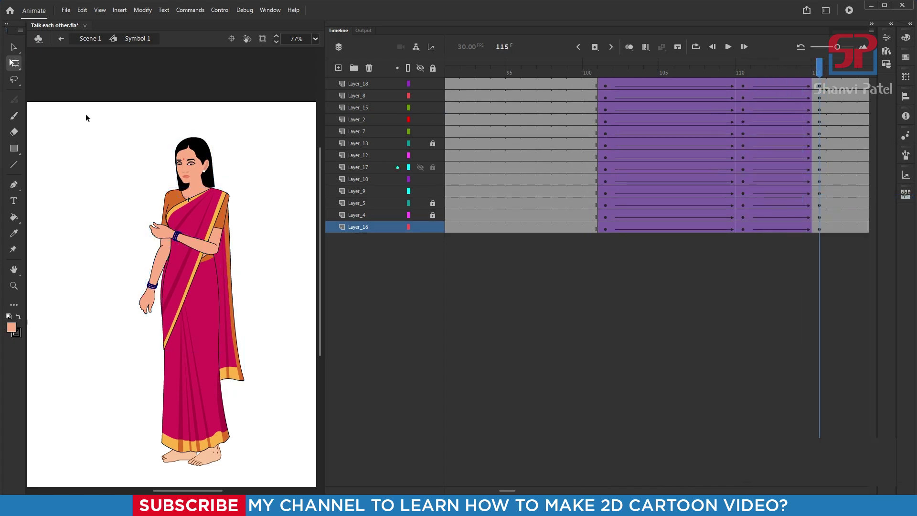
left_click_drag(86, 115, 253, 321)
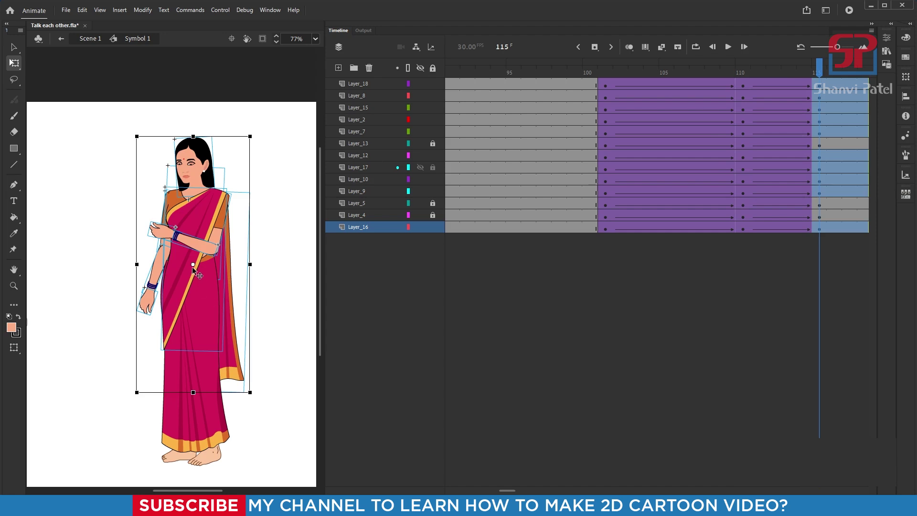
left_click_drag(192, 266, 165, 346)
left_click_drag(251, 134, 242, 134)
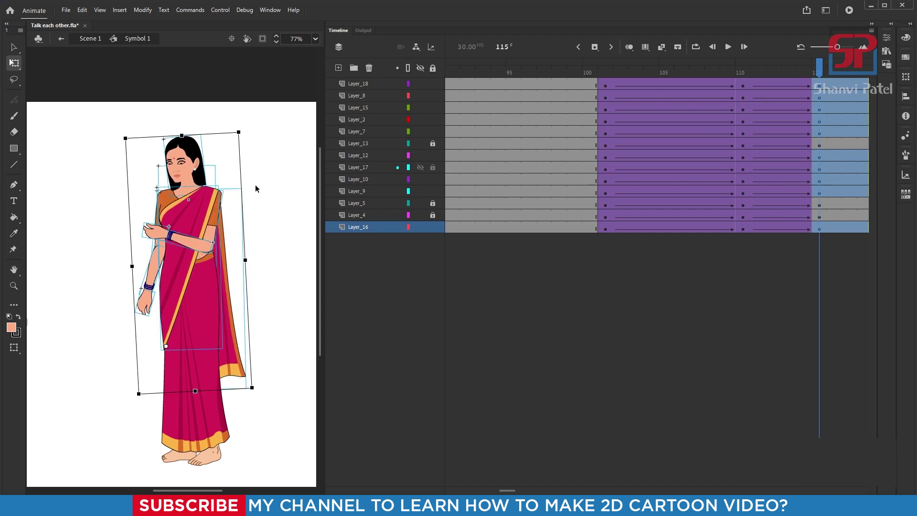
left_click(255, 185)
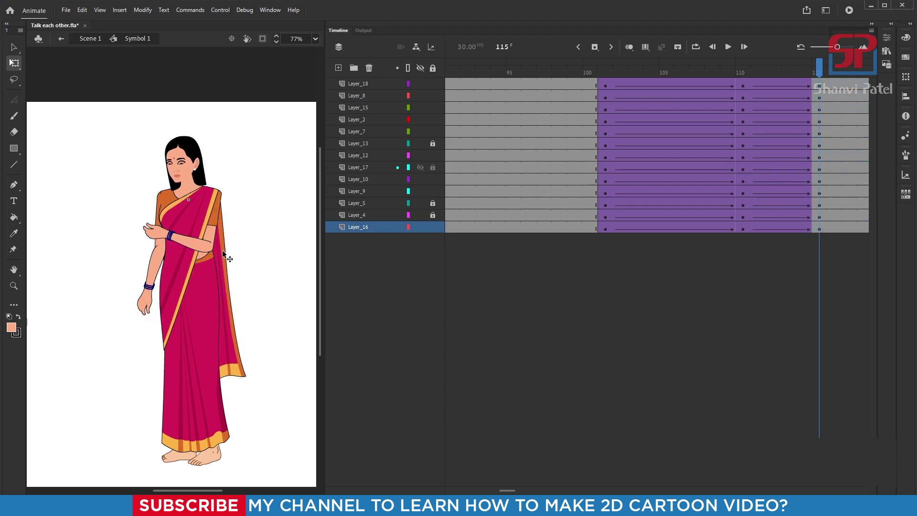
Rotate the bent forearm and hand together at frame 115 so the forearm is nearly level
left_click(170, 234)
scroll(185, 241, "up", 4)
left_click(238, 267)
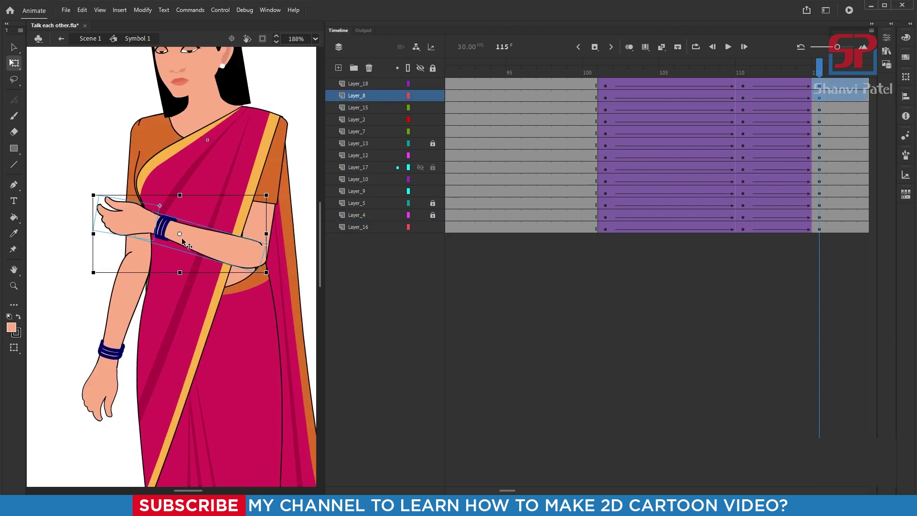
left_click_drag(182, 239, 183, 240)
left_click_drag(93, 192, 81, 222)
scroll(185, 196, "down", 3)
Rotate the woman's head slightly back at frame 115
left_click(189, 110)
scroll(193, 93, "up", 2)
left_click_drag(218, 82, 231, 95)
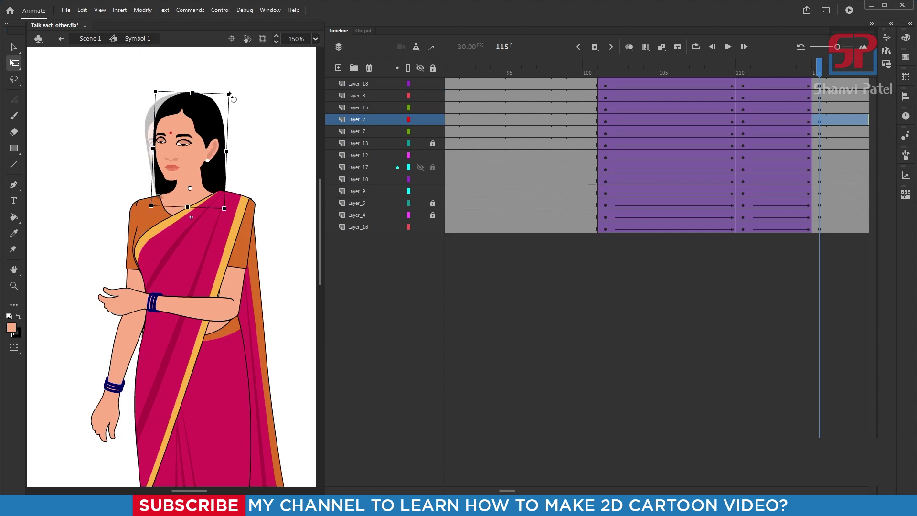
scroll(219, 152, "down", 3)
Move the rising arm's hand on Layer_18 back onto the wrist at frames 102, 103 and 104
mouse_move(620, 72)
left_mouse_down()
mouse_move(819, 66)
mouse_move(621, 69)
left_mouse_up()
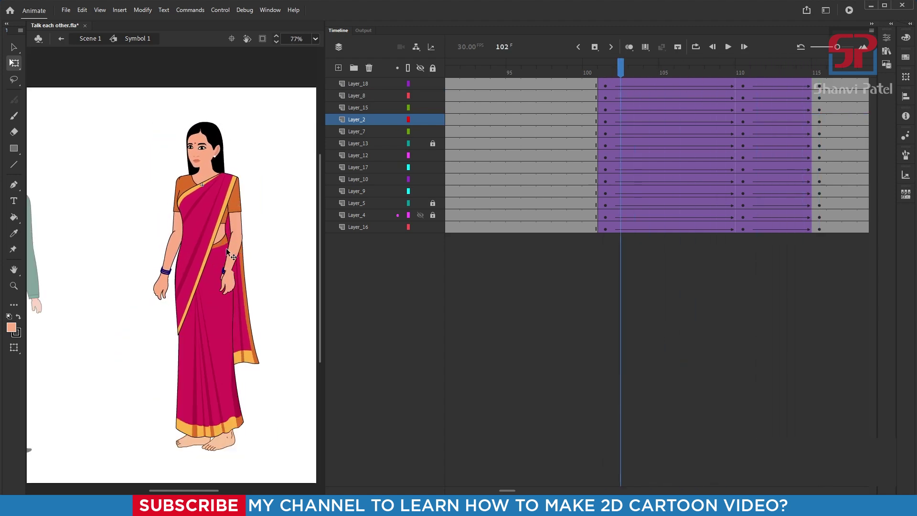
scroll(226, 249, "up", 1)
scroll(236, 314, "up", 1)
scroll(246, 256, "down", 1)
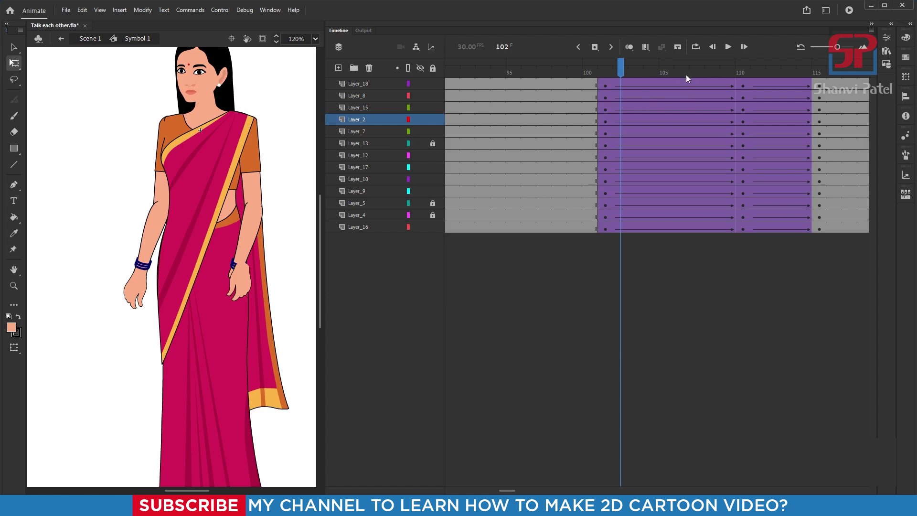
left_click_drag(687, 79, 747, 83)
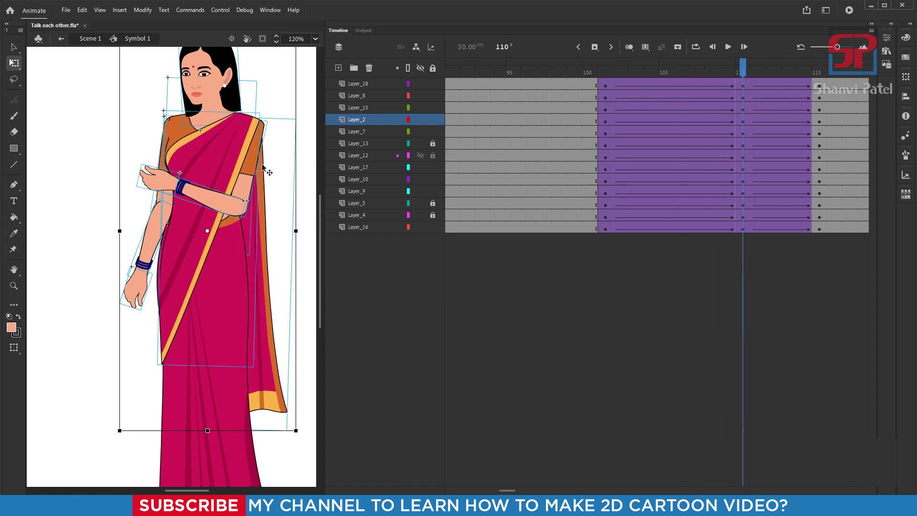
left_click_drag(597, 73, 619, 73)
scroll(258, 287, "up", 4)
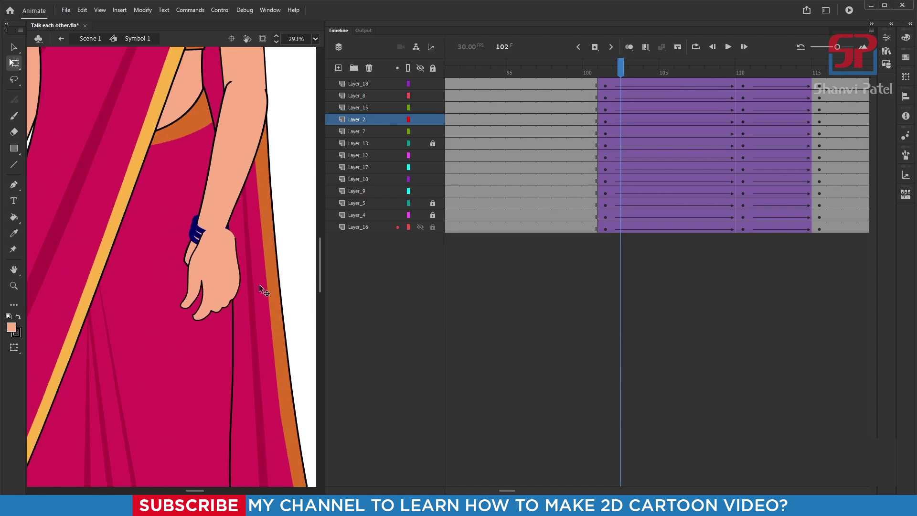
left_click_drag(215, 254, 196, 277)
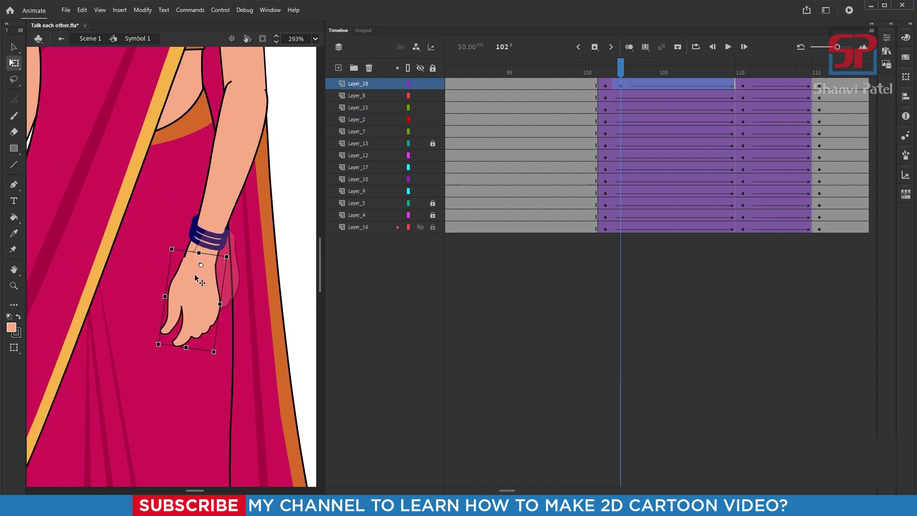
left_click(635, 67)
left_click_drag(166, 244, 113, 243)
left_click(650, 67)
Realign the rising arm's hand on Layer_18 with the bangled wrist at frames 105, 106, 107 and 108
left_click(666, 72)
scroll(164, 213, "down", 4)
scroll(152, 296, "up", 5)
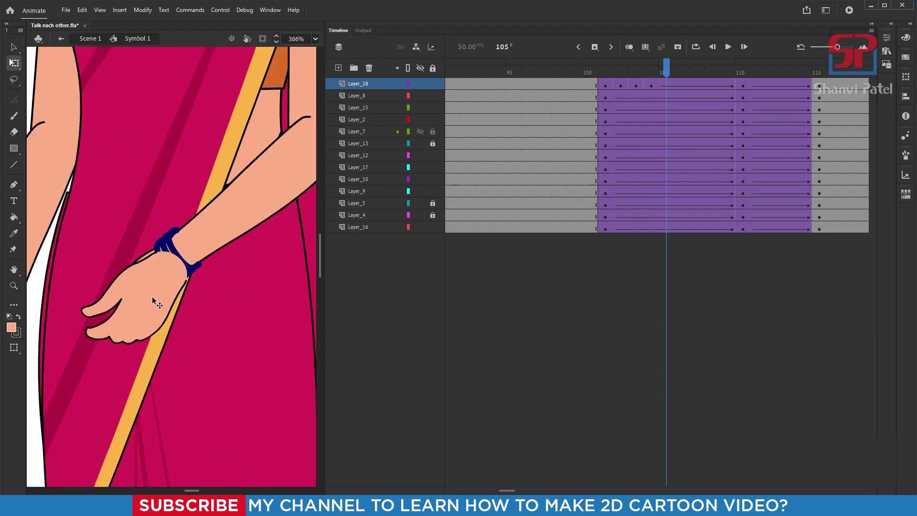
left_click_drag(152, 297, 157, 290)
scroll(206, 186, "down", 4)
left_click(682, 68)
scroll(152, 218, "up", 4)
left_click_drag(187, 209, 174, 217)
left_click(697, 68)
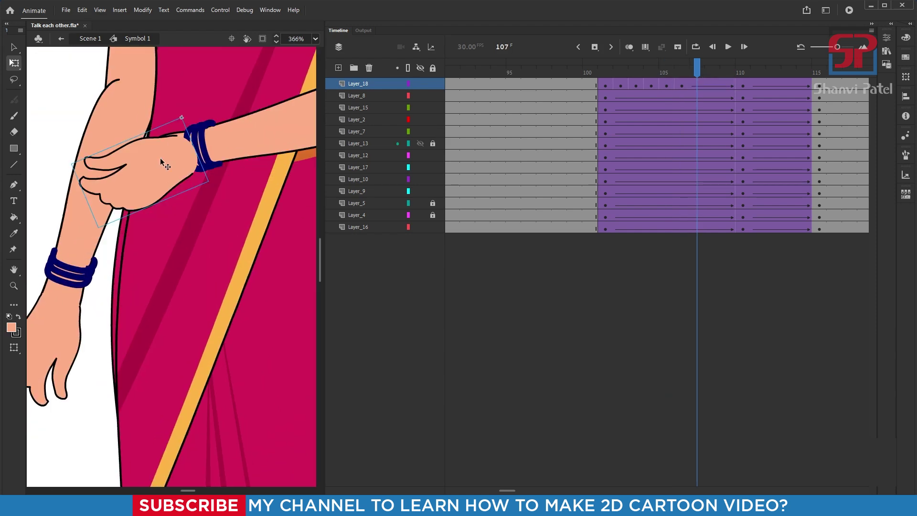
left_click_drag(164, 164, 151, 168)
left_click(712, 69)
left_click_drag(120, 125, 111, 129)
Swing the whole hanging arm slightly away from the body at frame 110, pivoting it at the shoulder
left_click(743, 69)
scroll(148, 207, "down", 4)
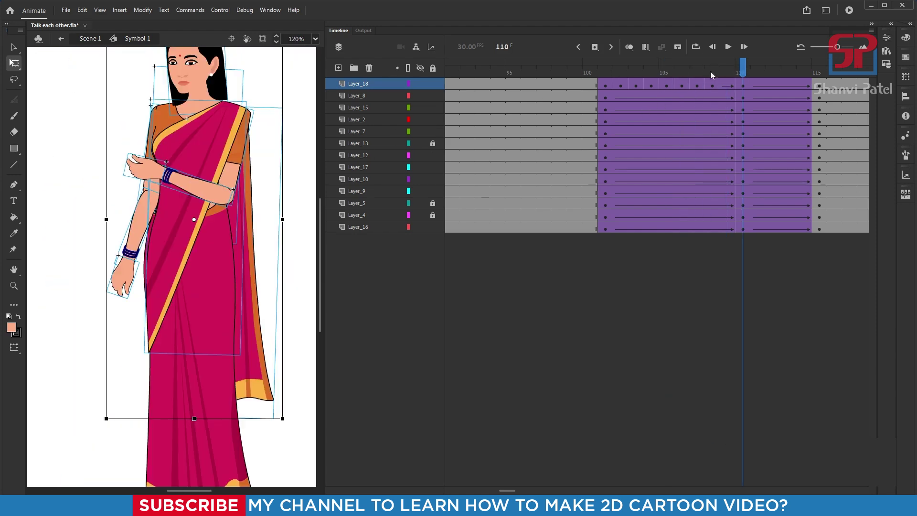
left_click_drag(711, 70, 735, 113)
left_click(125, 270)
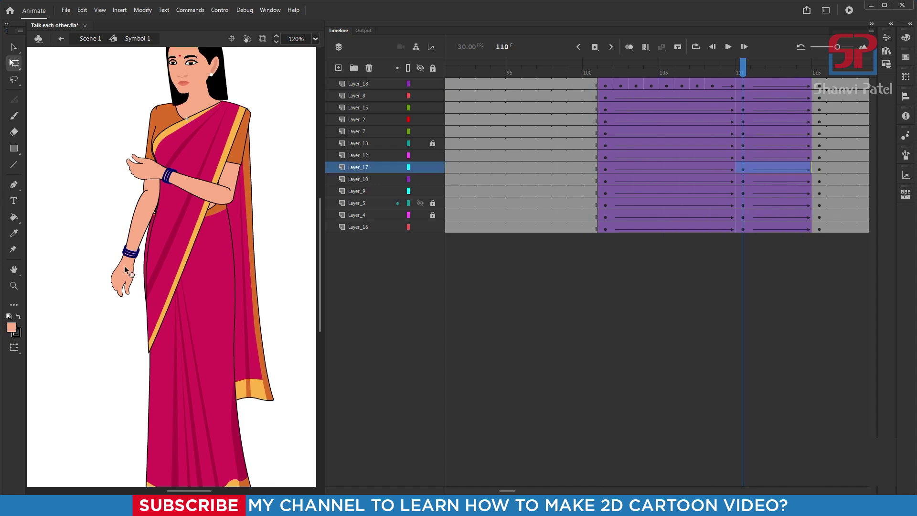
left_click(141, 215, "shift")
left_click(150, 151, "shift")
left_click_drag(141, 199, 160, 116)
left_click_drag(179, 301, 165, 304)
left_click(282, 258)
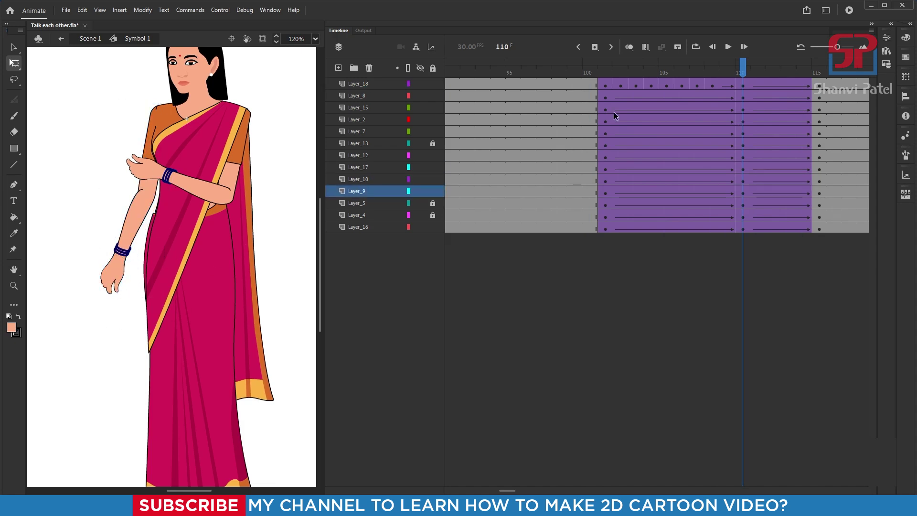
Scrub through the woman's gesture up to frame 115 and move on to frame 136
left_click_drag(617, 71, 819, 76)
scroll(218, 197, "down", 5)
scroll(261, 236, "up", 5)
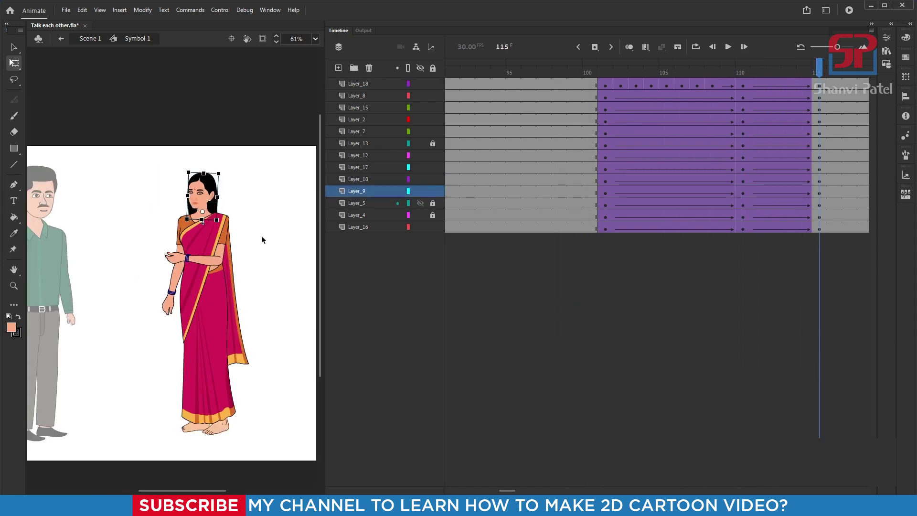
scroll(183, 194, "down", 3)
left_click_drag(601, 84, 841, 73)
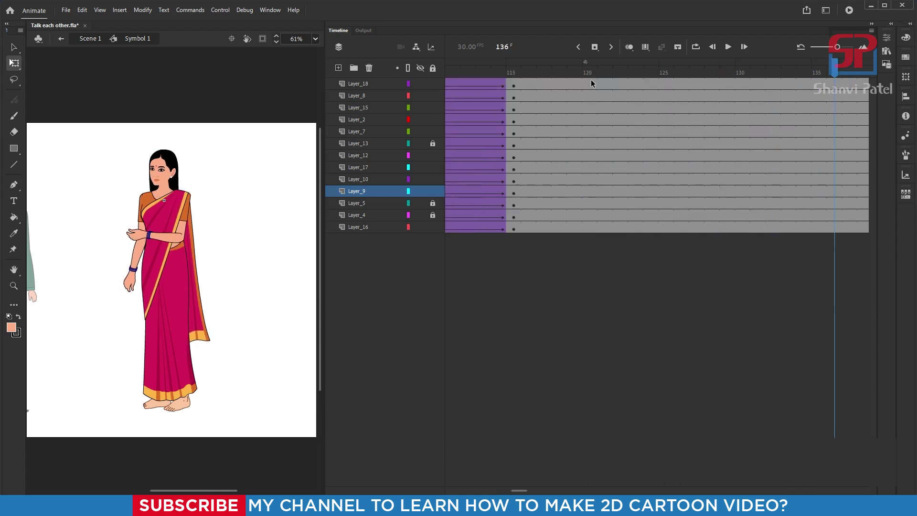
Insert keyframes on all layers at frames 120 and 130, create classic tweens between them, and move to frame 130
left_click_drag(591, 83, 583, 231)
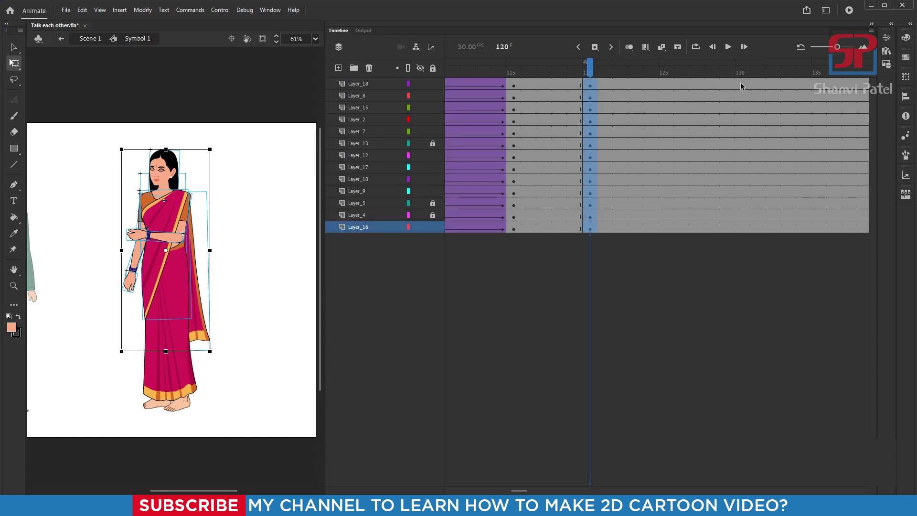
left_click_drag(624, 70, 836, 124)
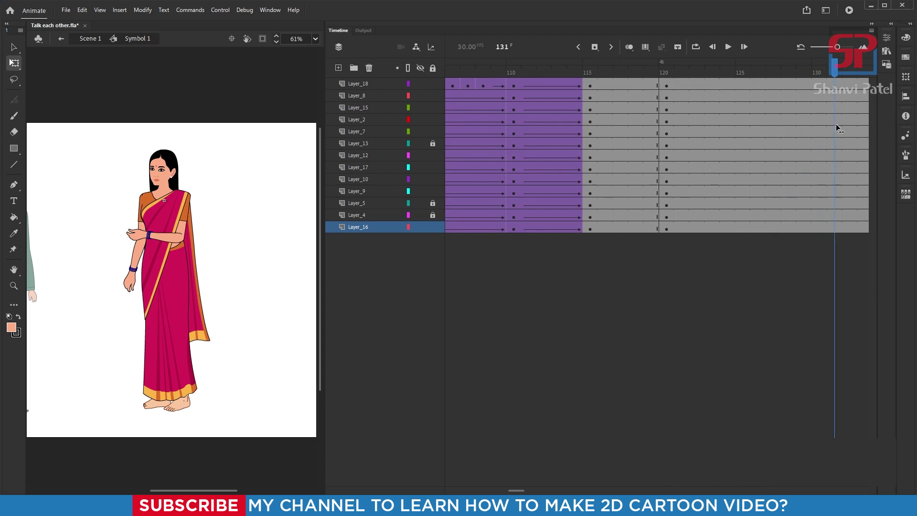
left_click(819, 87)
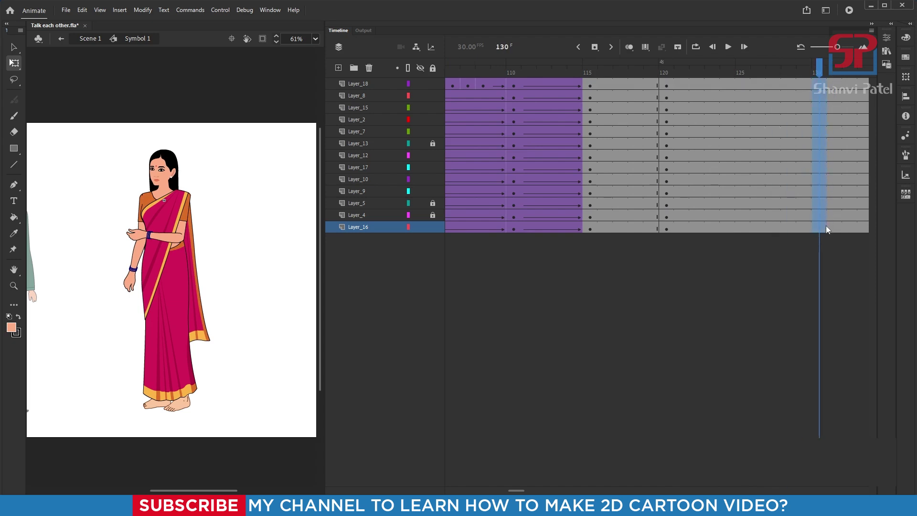
left_click_drag(707, 87, 772, 212)
right_click(747, 179)
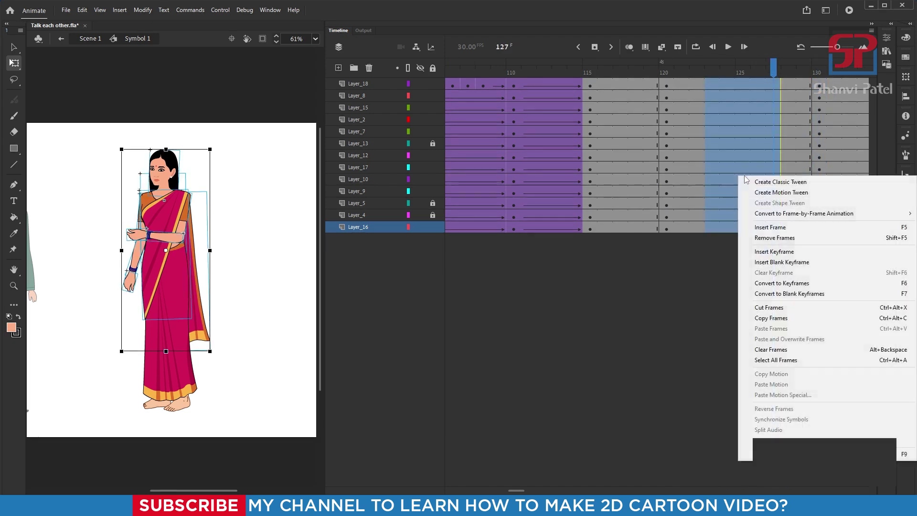
left_click(769, 182)
left_click_drag(773, 75, 818, 77)
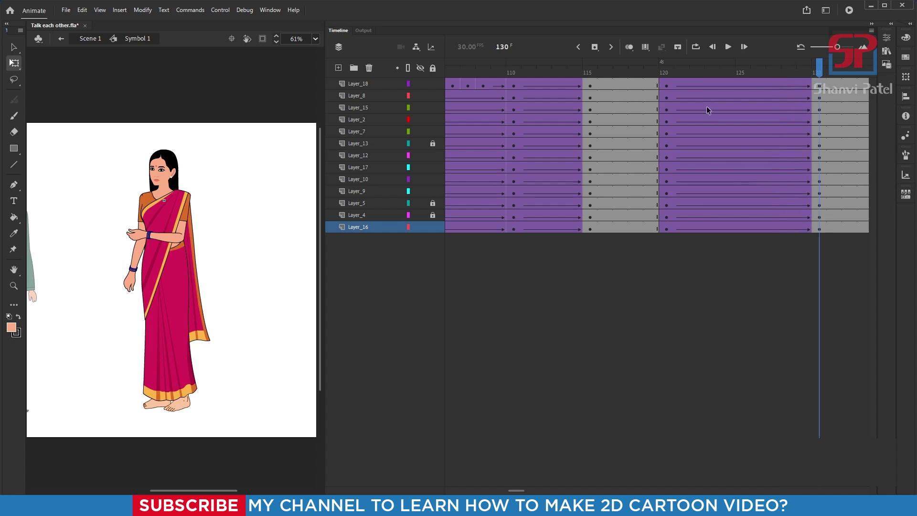
Lean the woman's upper body slightly backward at frame 130, pivoting it near the lower end of the saree drape
scroll(145, 237, "up", 3)
scroll(135, 155, "down", 2)
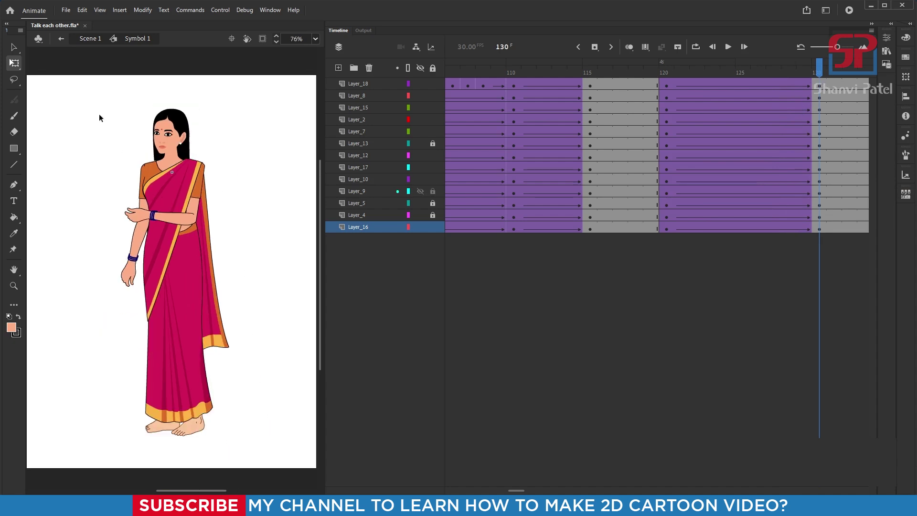
left_click_drag(80, 84, 250, 307)
left_click_drag(174, 234, 147, 318)
left_click_drag(232, 108, 242, 106)
left_click(259, 146)
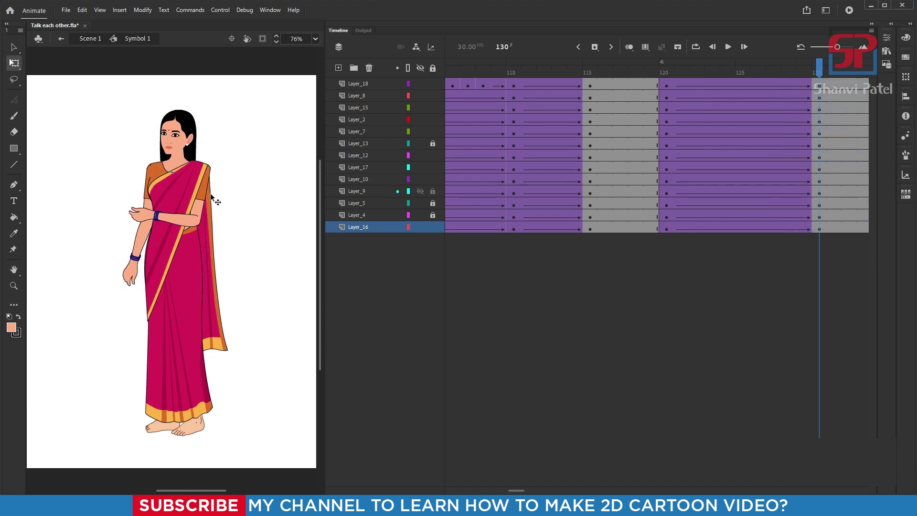
Swing the bent forearm and hand on Layer_8 and Layer_18 down at frame 130 so they hang beside the body
left_click(139, 212)
scroll(167, 225, "up", 2)
scroll(167, 225, "down", 1)
left_click(184, 218, "shift")
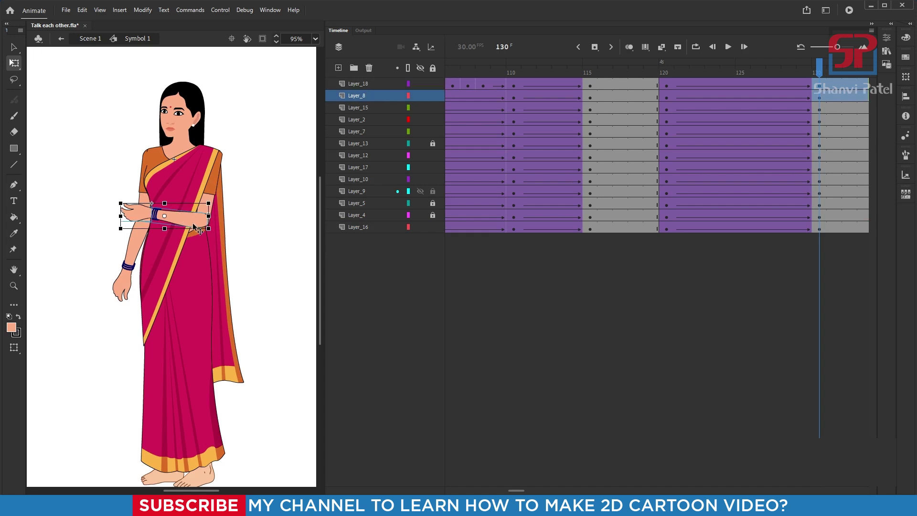
scroll(189, 220, "up", 3)
left_click(241, 181)
scroll(241, 181, "down", 1)
left_click_drag(52, 235, 225, 361)
left_click(282, 223)
left_click(133, 230)
left_click(171, 234, "shift")
scroll(249, 220, "up", 3)
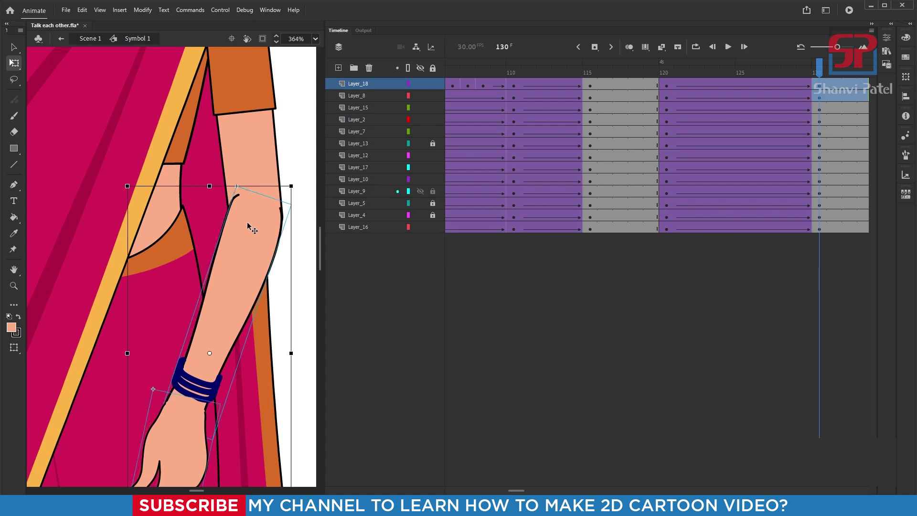
scroll(247, 222, "down", 3)
Swing the whole other arm on Layer_17, Layer_10 and Layer_9 outward from the body at frame 130, pivoting at the shoulder
left_click(99, 327)
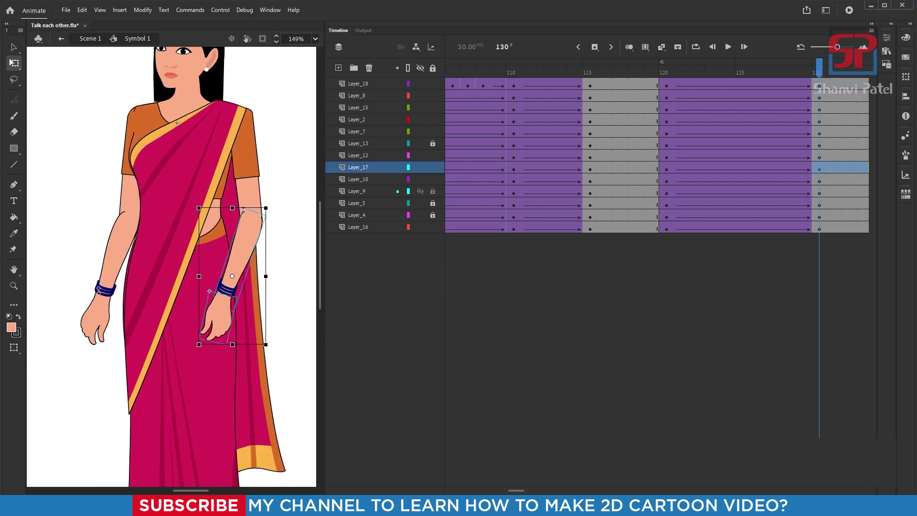
left_click(110, 246, "shift")
left_click(123, 199, "shift")
left_click_drag(116, 225, 136, 114)
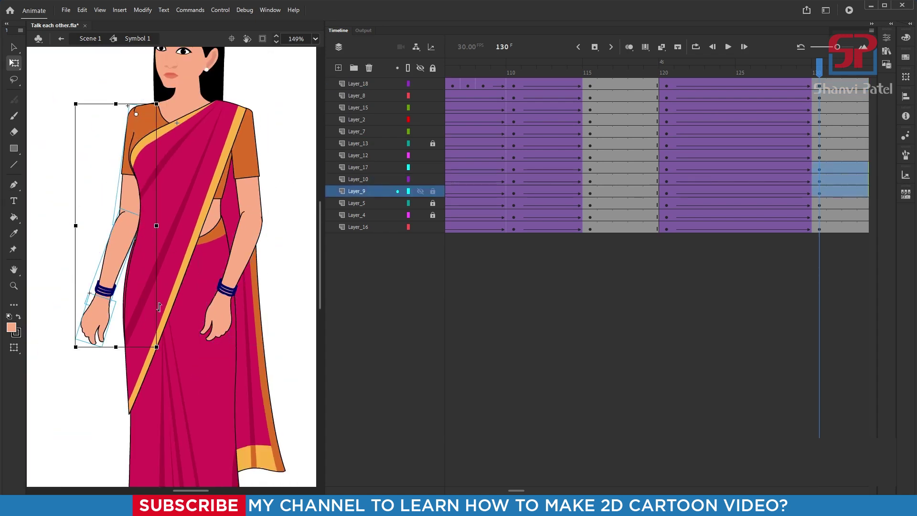
left_click_drag(161, 350, 131, 356)
scroll(282, 363, "down", 1)
scroll(153, 215, "up", 2)
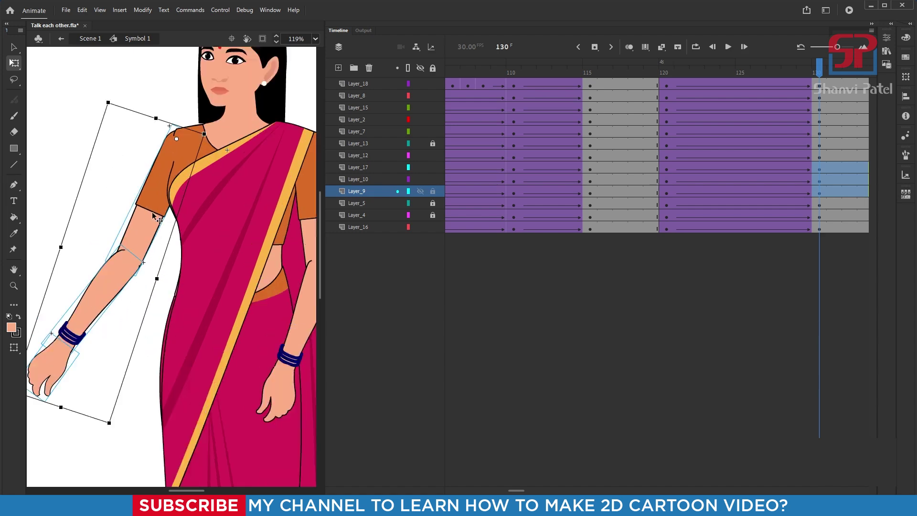
scroll(154, 216, "down", 2)
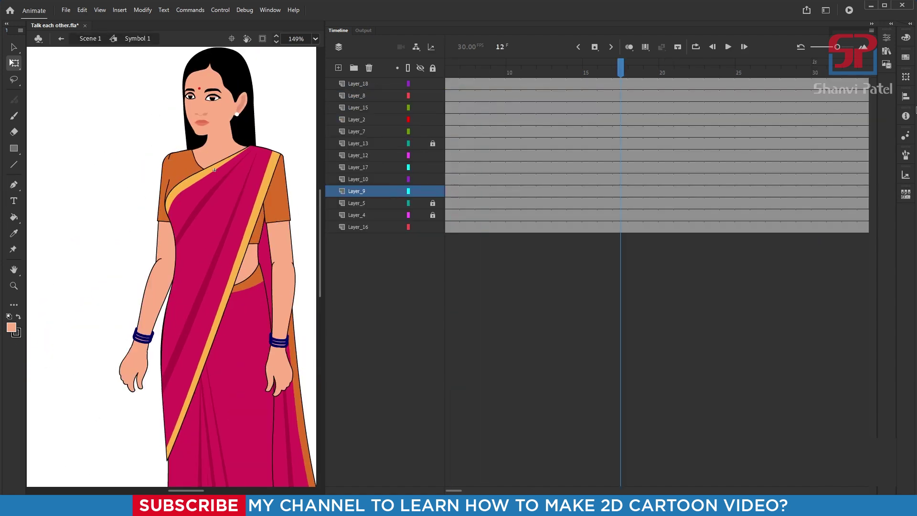
Raise the forearm and hand of the outstretched arm toward the man at frame 130, bending the arm at the elbow
left_click_drag(916, 110, 664, 123)
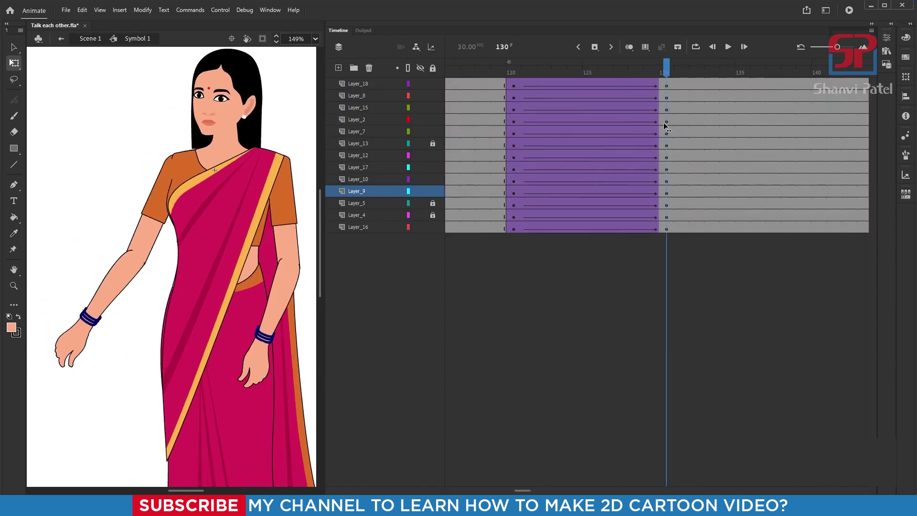
left_click_drag(64, 268, 138, 237)
scroll(120, 260, "up", 3)
scroll(255, 251, "down", 3)
scroll(125, 211, "up", 3)
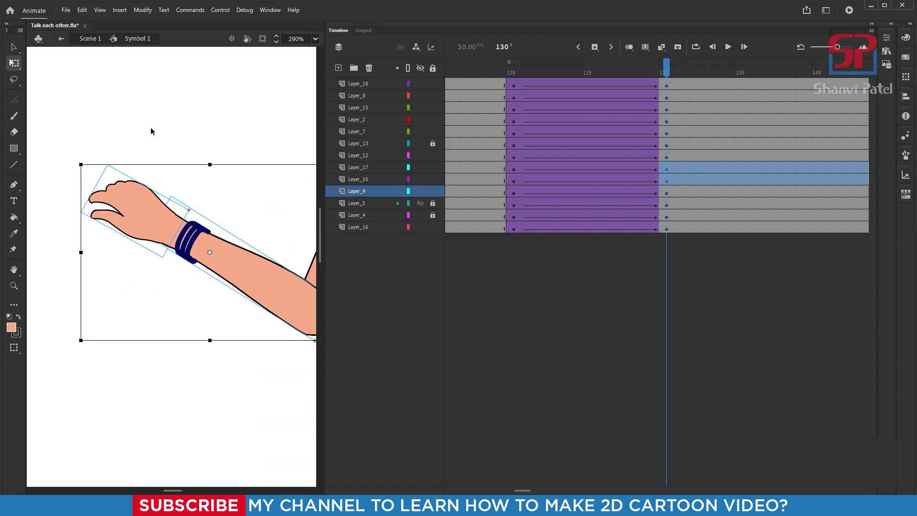
Inspect the raised hand's symbol properties at frame 130, including its looping options and first frame
left_click(134, 220)
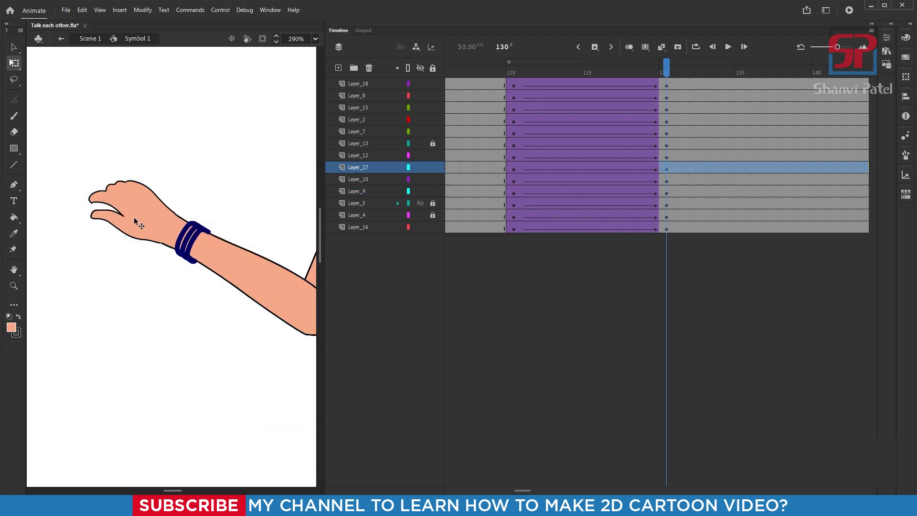
left_click(872, 25)
left_click(872, 24)
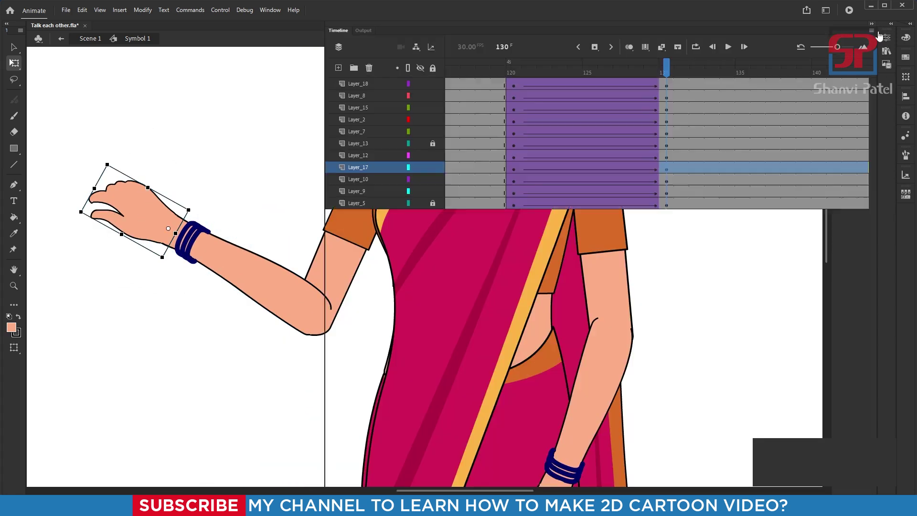
left_click(891, 24)
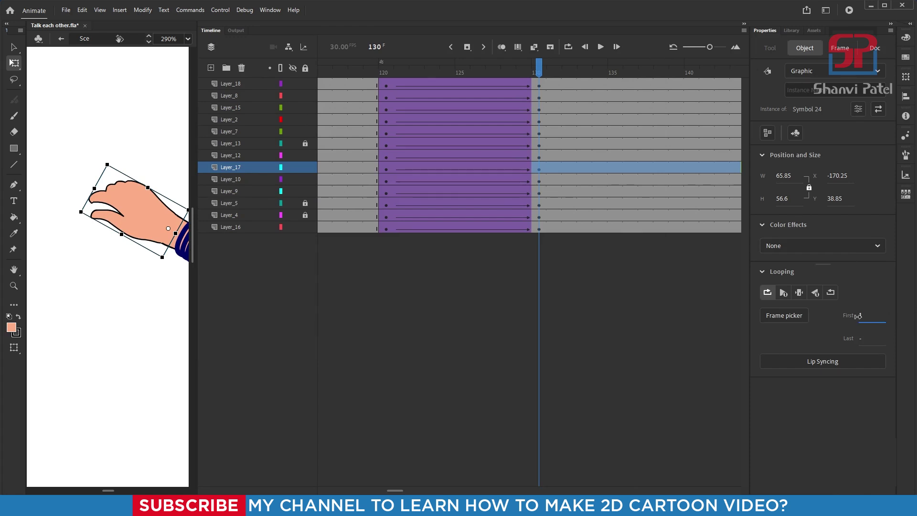
scroll(135, 176, "down", 5)
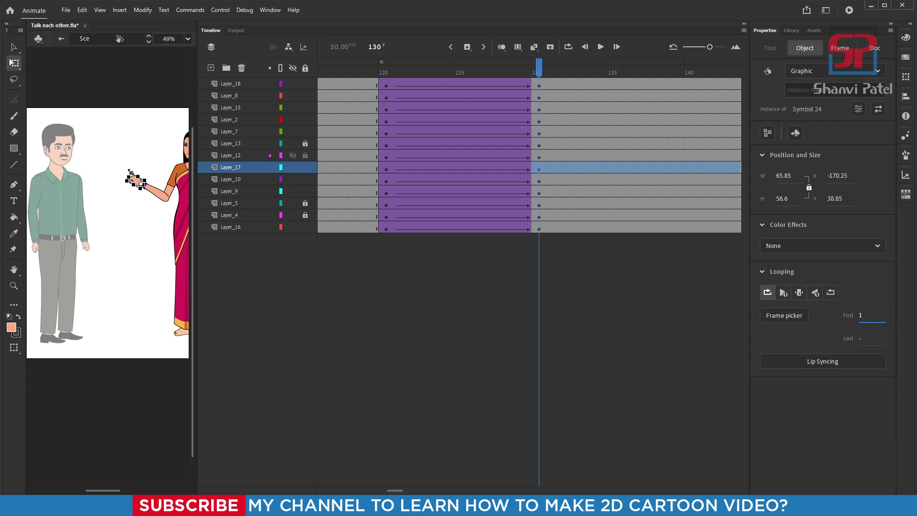
scroll(132, 180, "up", 3)
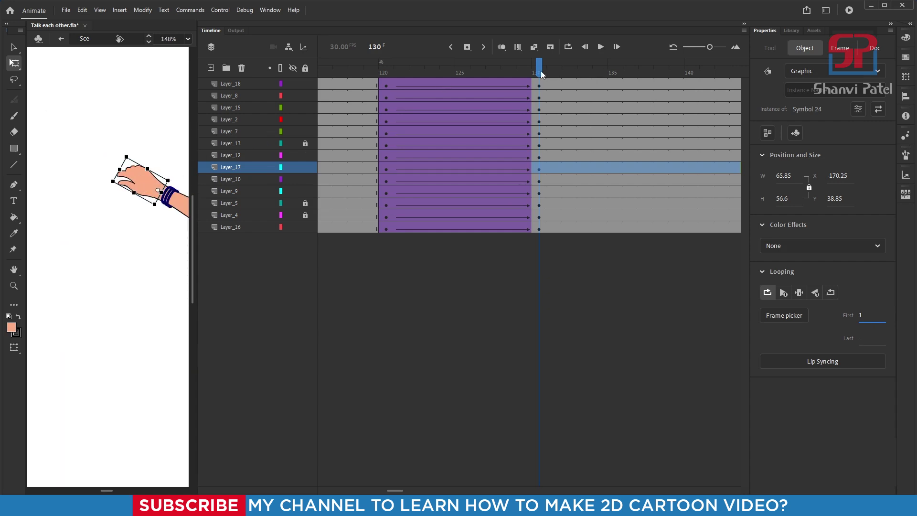
left_click(892, 25)
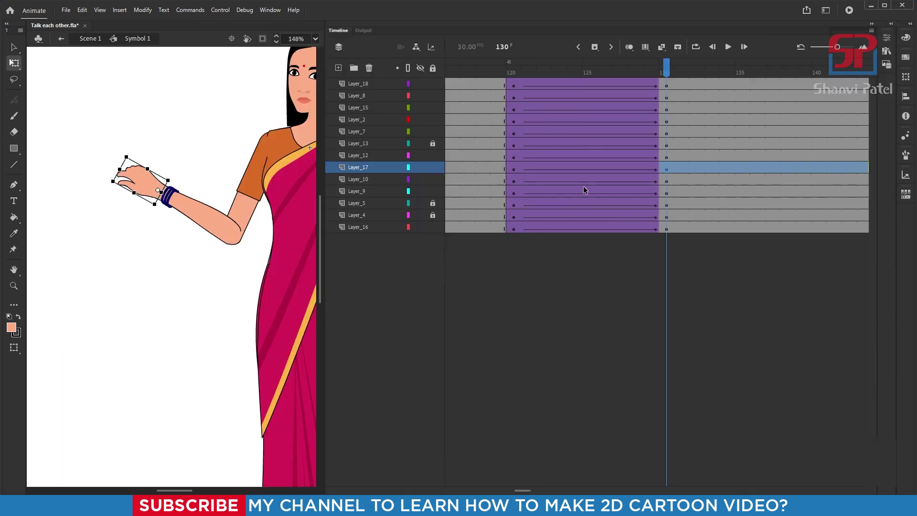
Insert keyframes on all layers at frame 135, create classic tweens from frame 130, and move to frame 135
key("ctrl+equal")
scroll(147, 165, "down", 3)
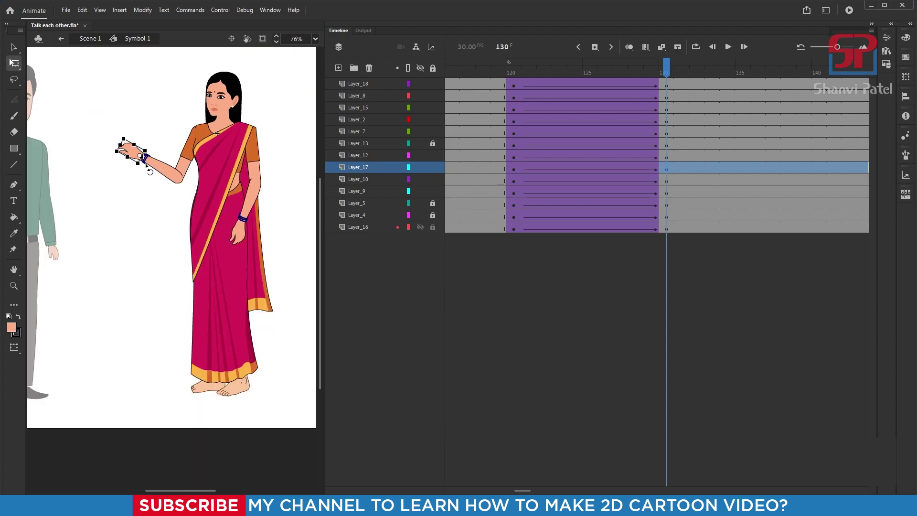
left_click_drag(742, 82, 739, 169)
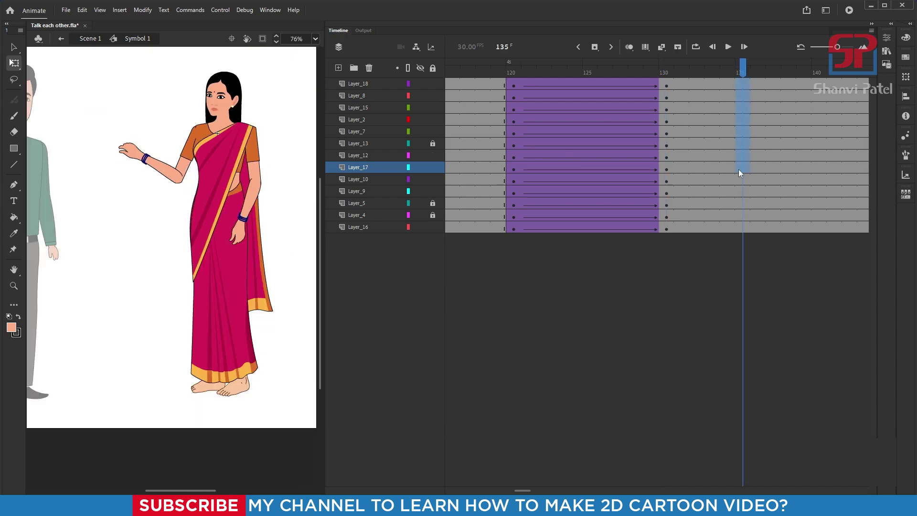
left_click_drag(747, 231, 745, 230)
key("F6")
left_click_drag(698, 99, 716, 233)
right_click(713, 202)
left_click(735, 227)
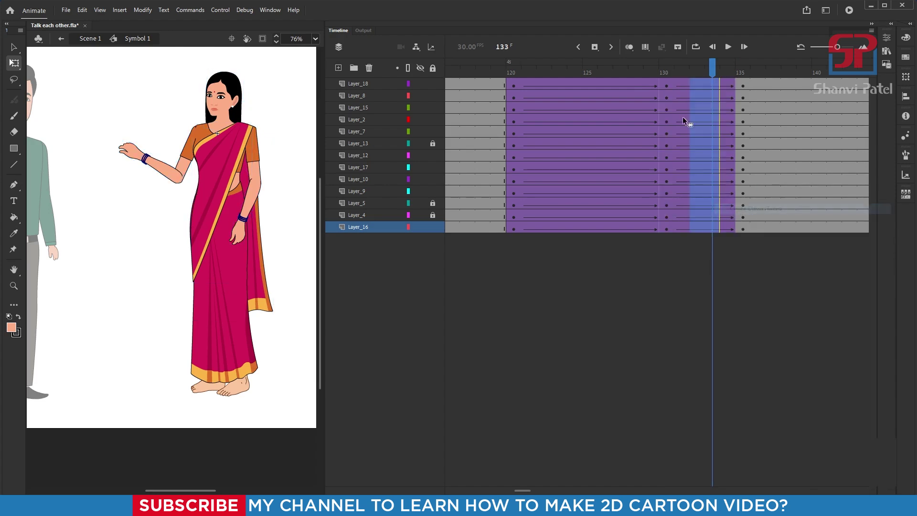
left_click_drag(712, 68, 745, 76)
Lean the woman's upper body slightly forward toward the man at frame 135
scroll(291, 159, "down", 1)
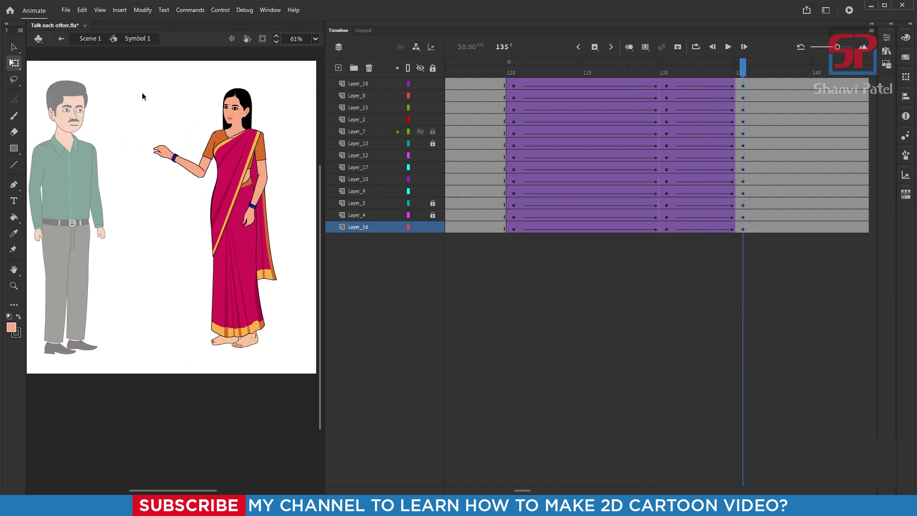
mouse_move(129, 80)
left_mouse_down()
mouse_move(244, 210)
mouse_move(278, 225)
left_mouse_up()
scroll(243, 155, "up", 1)
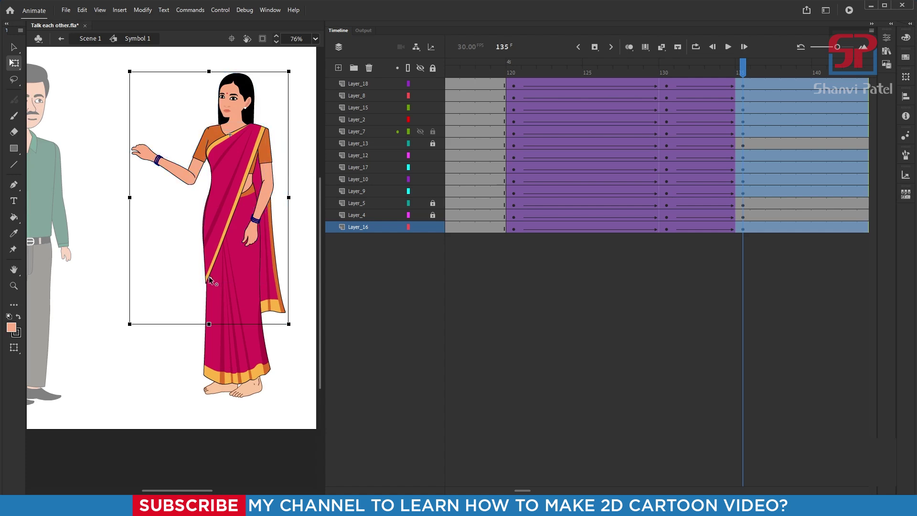
left_click_drag(296, 75, 286, 70)
Nudge the torso piece on Layer_12 toward the woman's back and rotate it slightly at frame 135 to fit the pose
left_click_drag(138, 132, 168, 177)
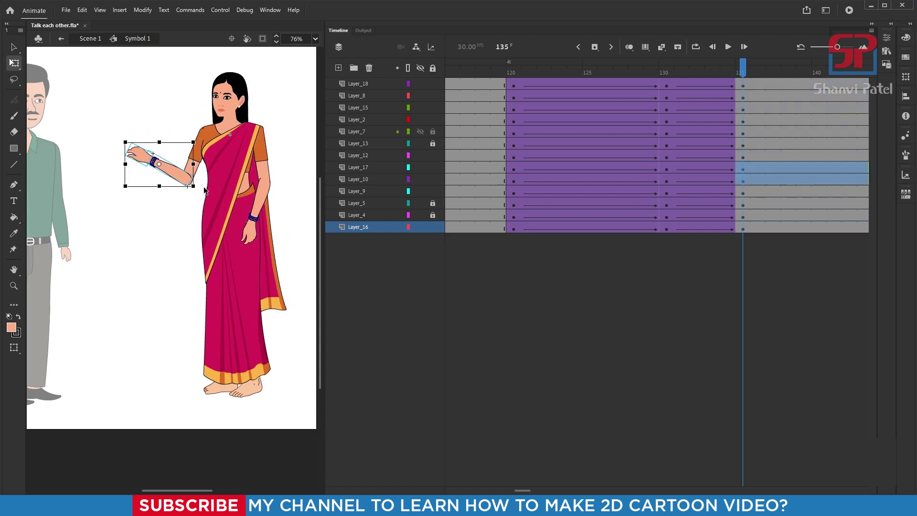
scroll(264, 177, "up", 3)
left_click(229, 193)
key("Right")
key("Right")
key("Right")
key("Right")
key("Right")
key("Right")
key("Right")
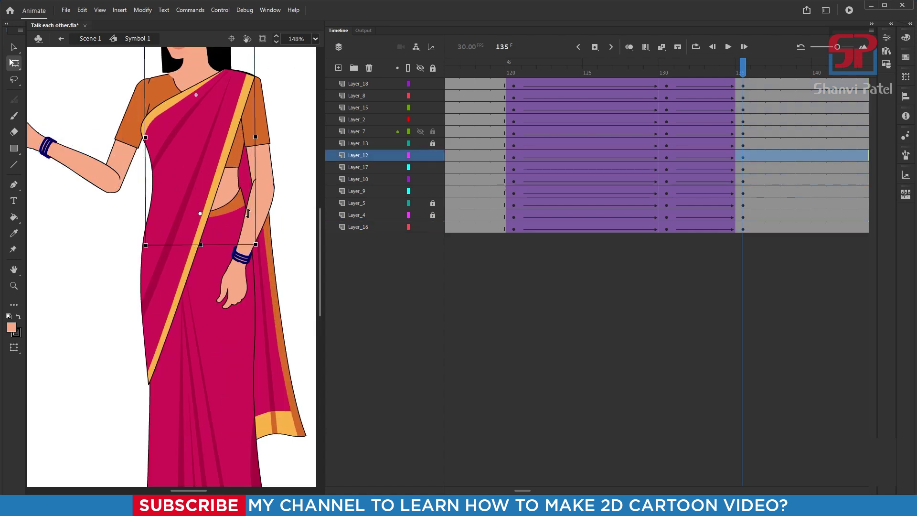
scroll(246, 236, "down", 2)
scroll(221, 83, "up", 2)
left_click_drag(272, 124, 264, 119)
scroll(275, 119, "down", 3)
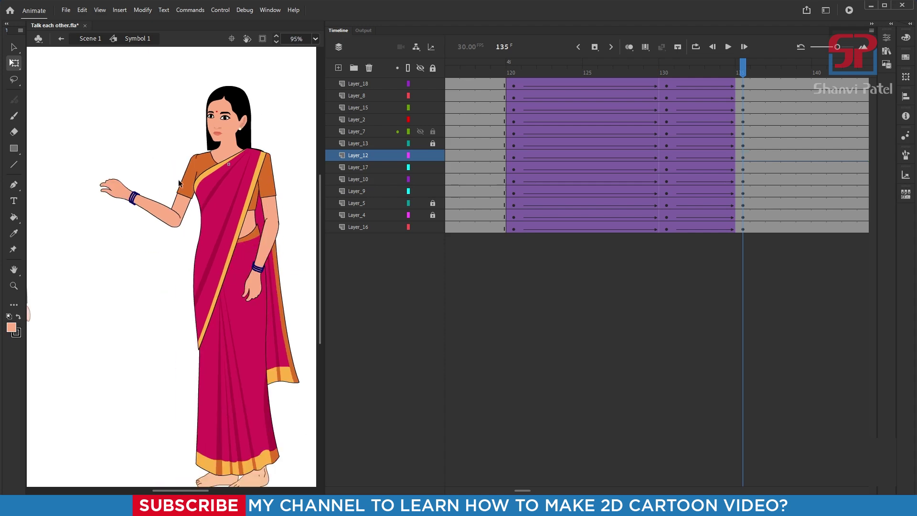
Lower the outstretched forearm and hand slightly at frame 135, pivoting them at the elbow
left_click_drag(90, 150, 143, 214)
scroll(144, 214, "up", 5)
left_click(223, 191, "shift")
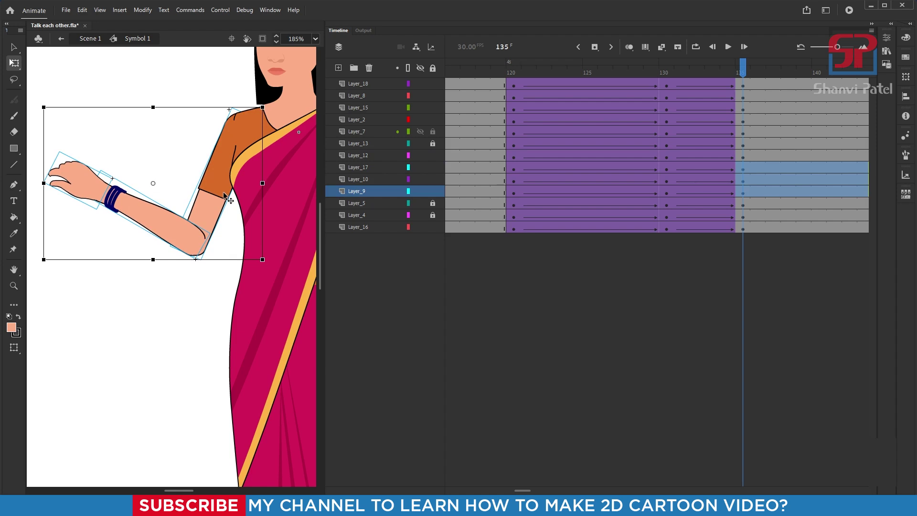
left_click_drag(62, 133, 148, 257)
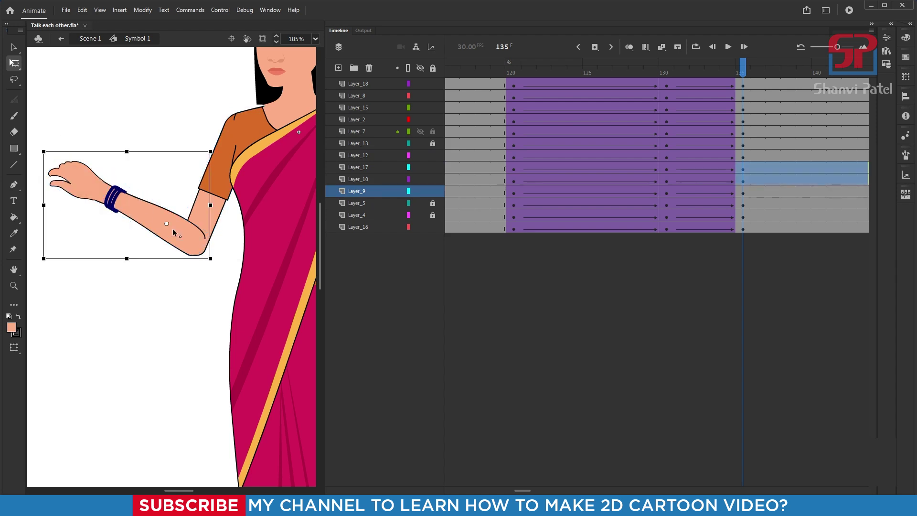
scroll(178, 184, "down", 2)
left_click_drag(78, 156, 58, 175)
left_click(99, 137)
scroll(150, 138, "down", 4)
left_click(358, 167)
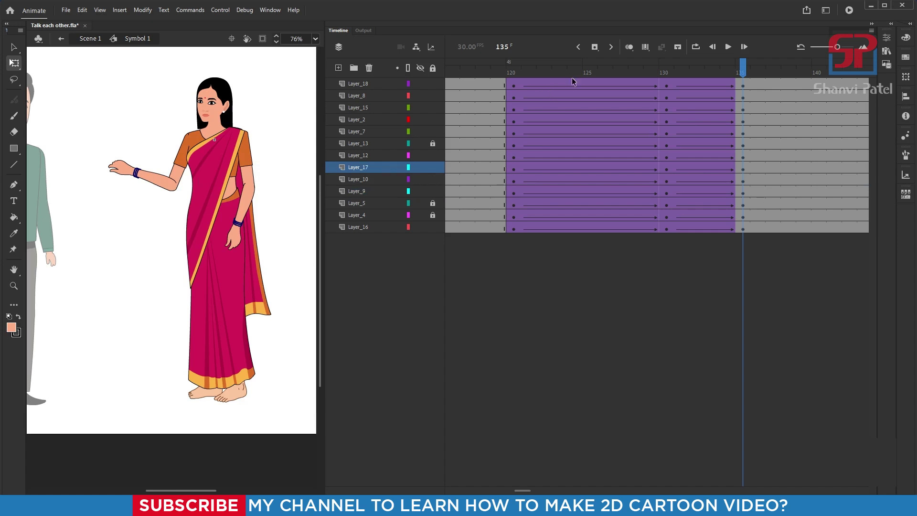
Scrub from frame 120 back to frame 130 and lean the upper body slightly further backward there, pivoting at the drape's lower end
left_click(547, 70)
left_click_drag(549, 70, 667, 119)
left_click(85, 64)
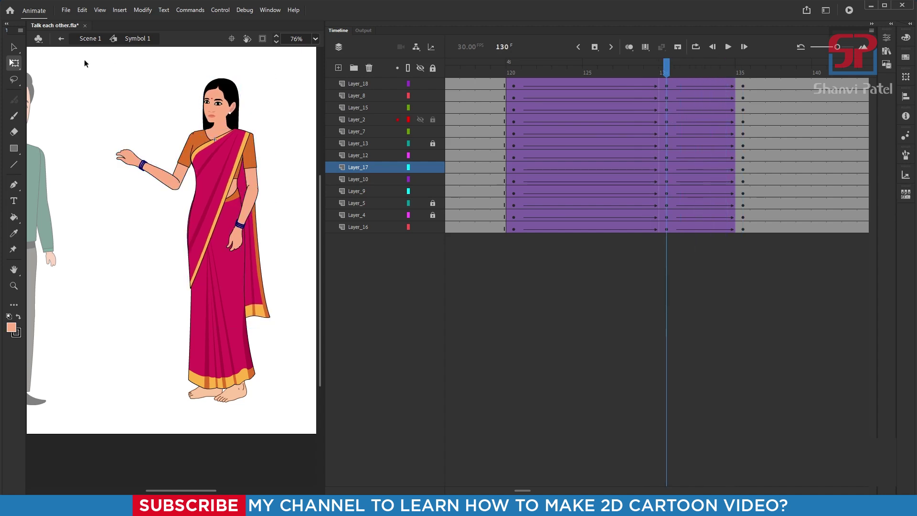
left_click_drag(103, 92, 279, 248)
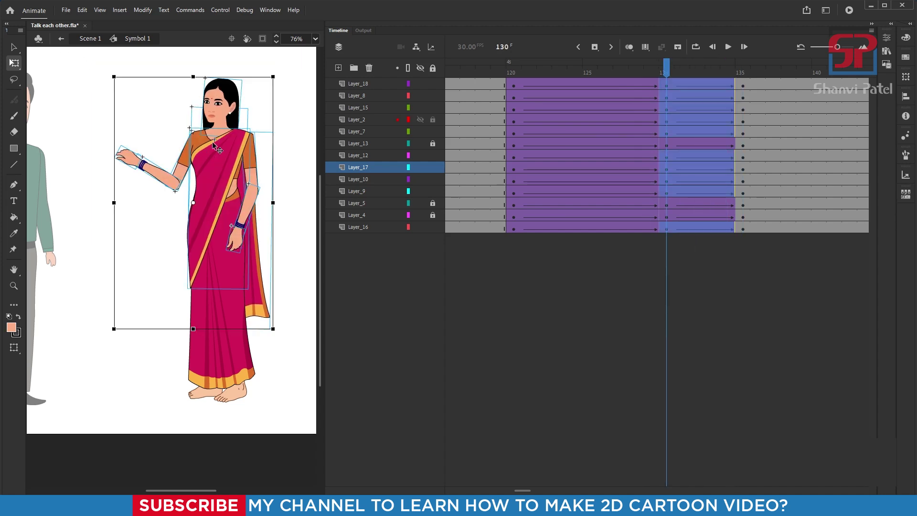
left_click_drag(193, 202, 191, 288)
left_click_drag(277, 75, 282, 76)
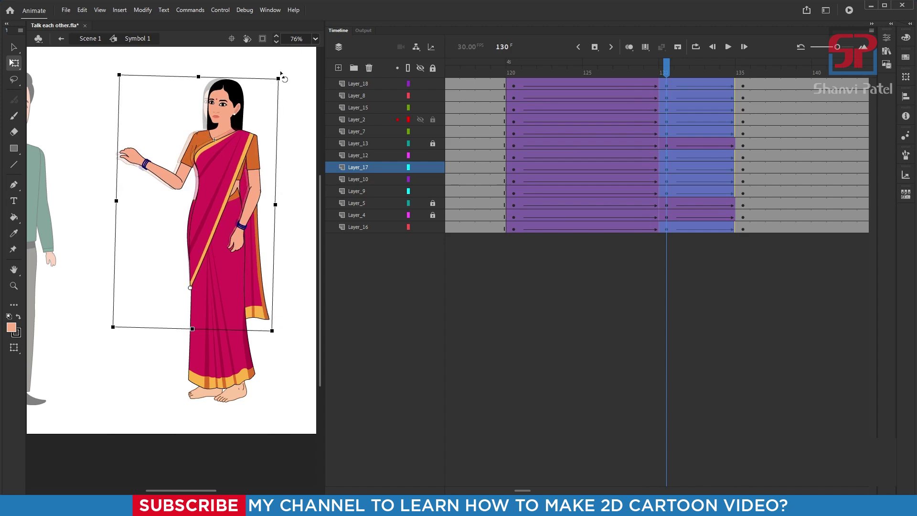
Adjust the torso piece on Layer_12 and the saree drape on Layer_15 at frame 130 to fit the backward lean
left_click(289, 96)
scroll(220, 189, "up", 1)
scroll(236, 194, "up", 3)
left_click(251, 159)
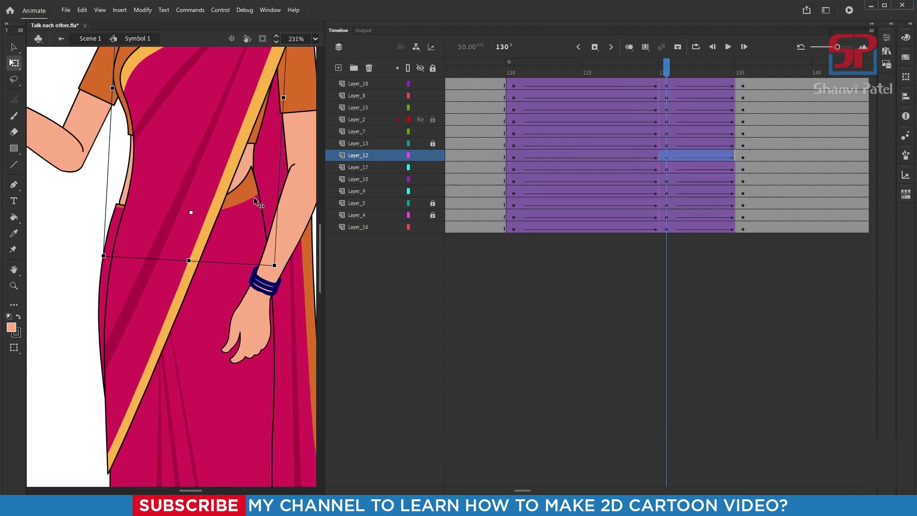
scroll(203, 208, "down", 3)
left_click(253, 102)
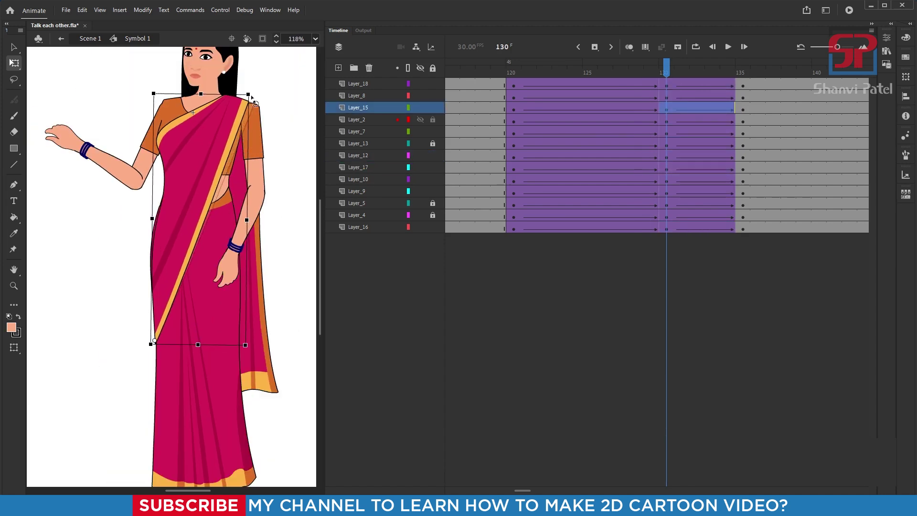
Shift both of the woman's arms and her head slightly at frame 130 to line up with the adjusted torso
left_click(219, 284)
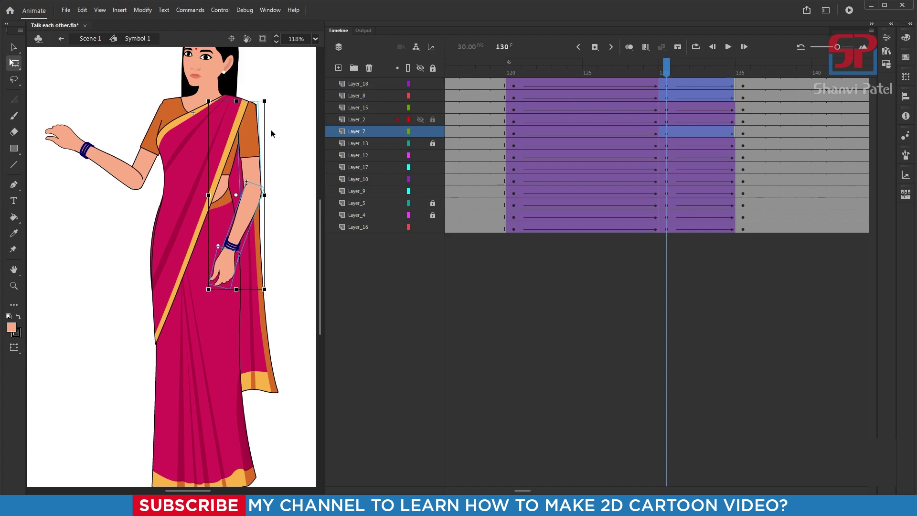
left_click(271, 130)
left_click(60, 132)
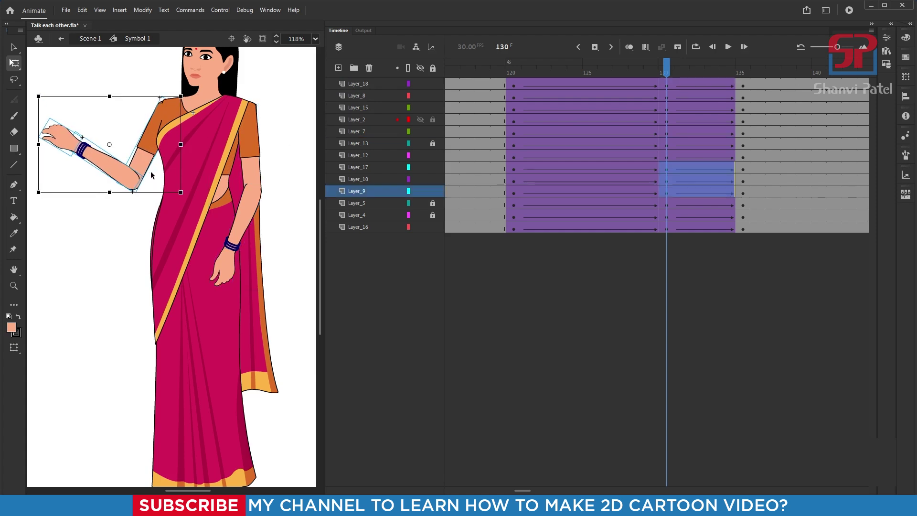
scroll(172, 239, "up", 5)
left_click(215, 163)
left_click(262, 141)
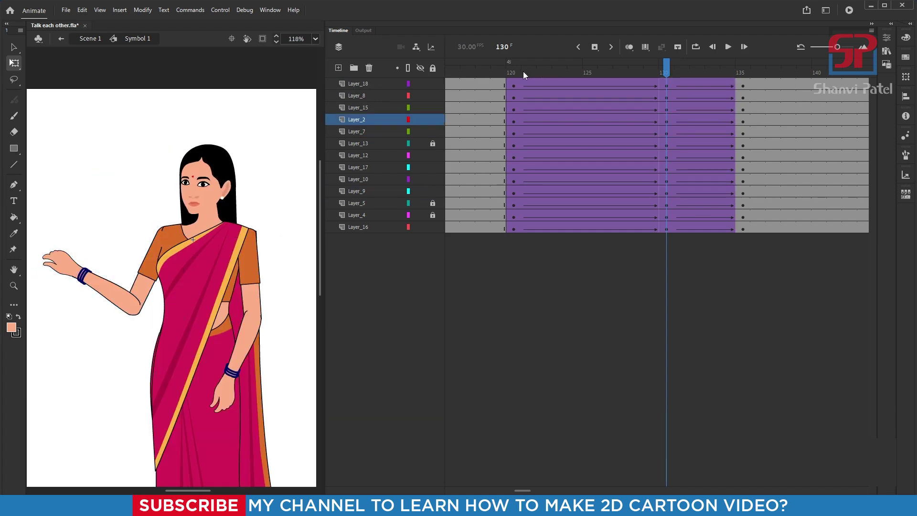
Realign the outstretched arm's hand on Layer_17 with its wrist at frames 122 and 123
left_click_drag(523, 71, 544, 116)
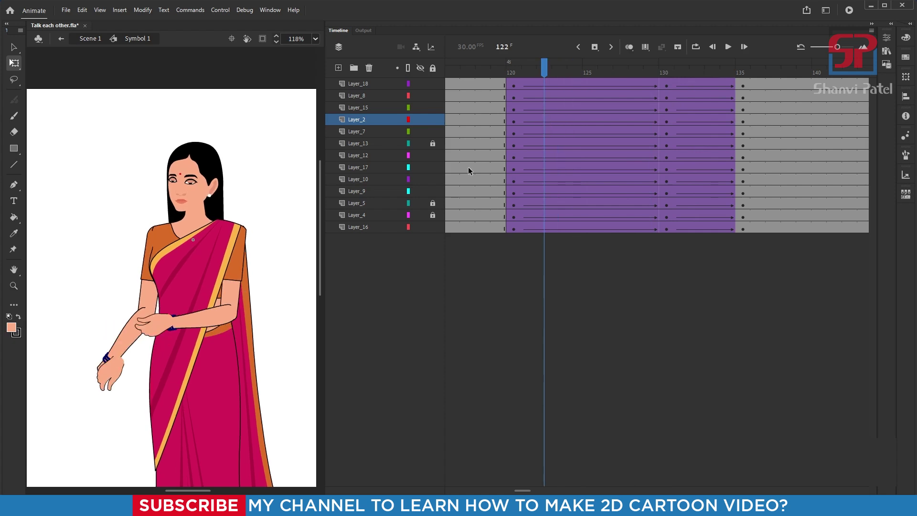
scroll(216, 267, "down", 3)
scroll(172, 299, "up", 5)
scroll(151, 300, "up", 6)
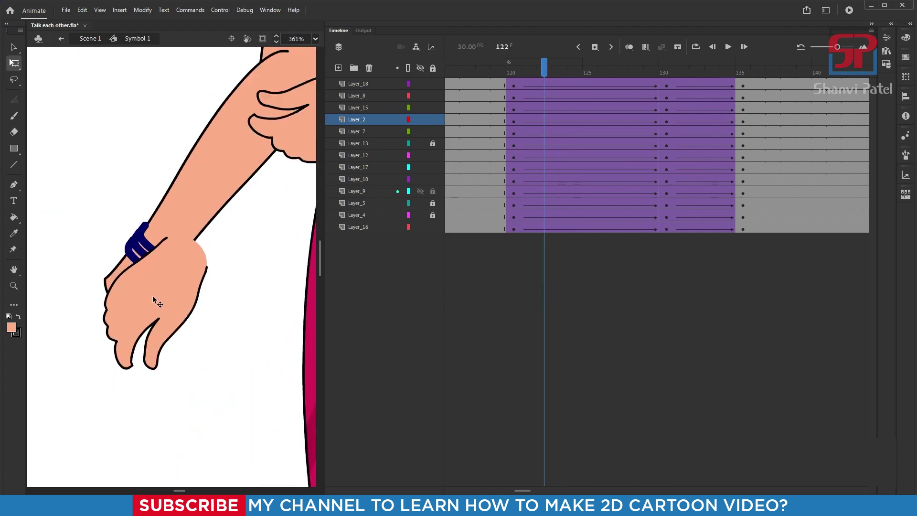
left_click_drag(187, 268, 121, 308)
scroll(138, 263, "down", 6)
left_click(561, 69)
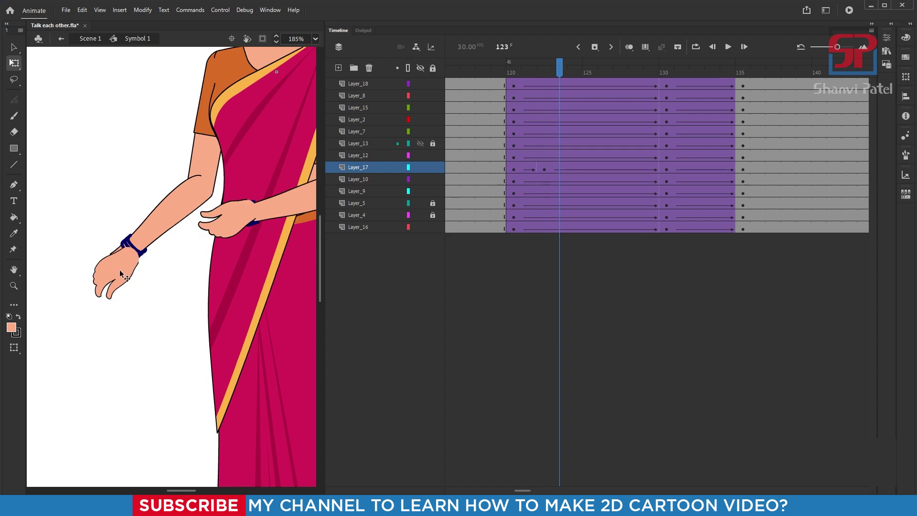
left_click_drag(123, 267, 117, 274)
Move the outstretched arm's hand on Layer_17 back onto its wrist at frames 125, 126 and 127
left_click(590, 69)
left_click_drag(89, 225, 70, 228)
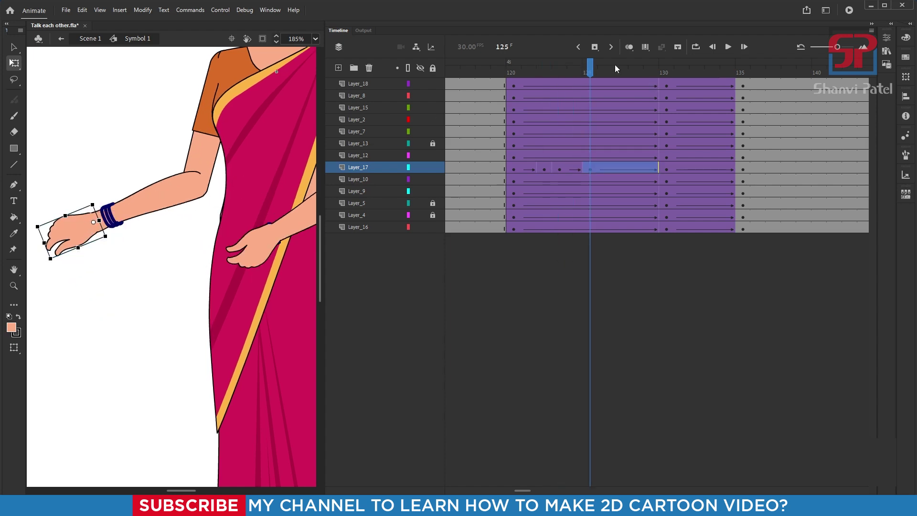
left_click(606, 69)
scroll(90, 228, "up", 4)
left_click_drag(145, 208, 125, 207)
left_click(620, 69)
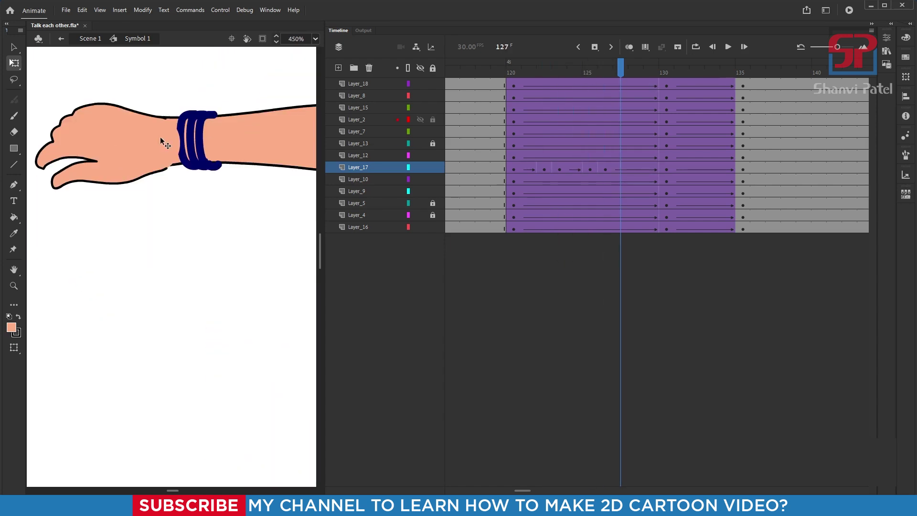
left_click_drag(159, 137, 152, 136)
Realign the other arm's hand on Layer_18 with its wrist at frames 122 and 123
left_click(635, 70)
scroll(187, 143, "down", 6)
scroll(266, 143, "up", 2)
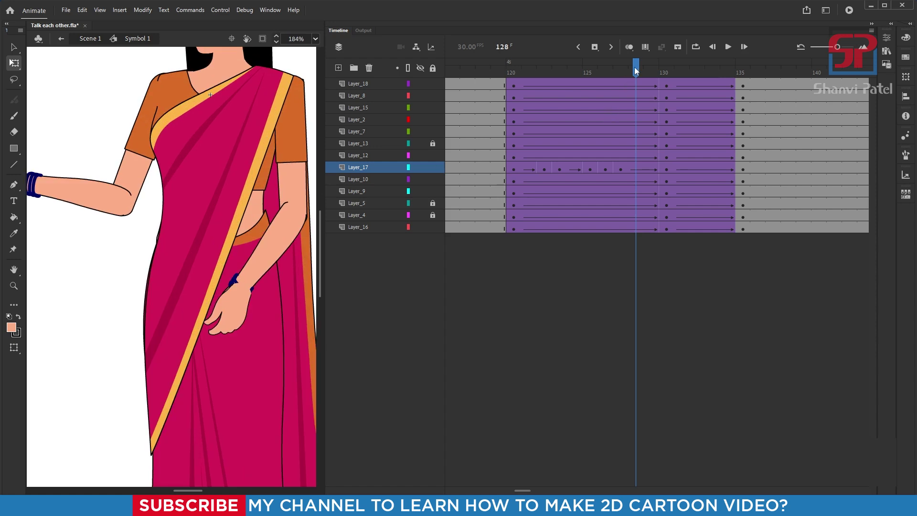
left_click_drag(636, 67, 544, 66)
left_click(532, 84)
key(".")
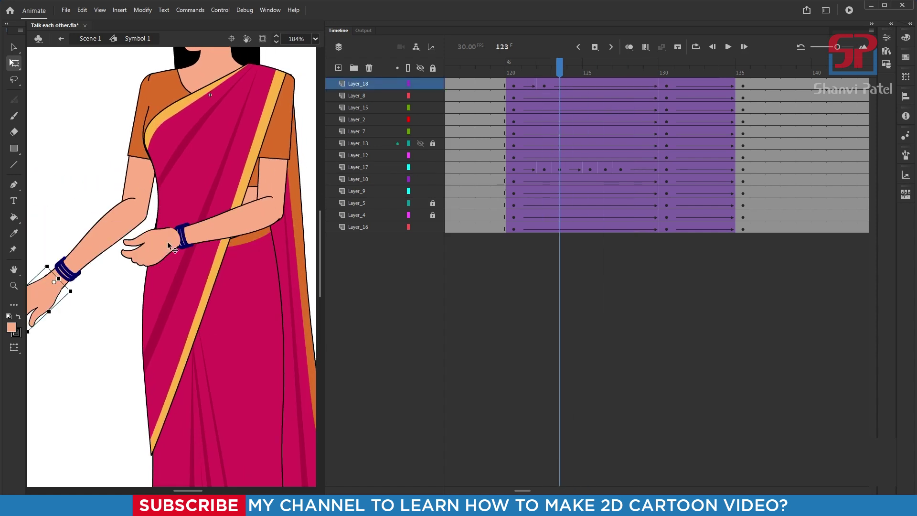
left_click_drag(172, 248, 195, 298)
Fit the hand on Layer_18 to its wrist at frames 124, 126 and 127, and scrub through to frame 135
key(".")
key(".")
key(".")
left_click(620, 71)
left_click(635, 71)
left_click_drag(636, 71, 742, 99)
Return to Scene 1 and extend both layers with frames up to frame 179
scroll(194, 174, "down", 5)
key("ctrl+2")
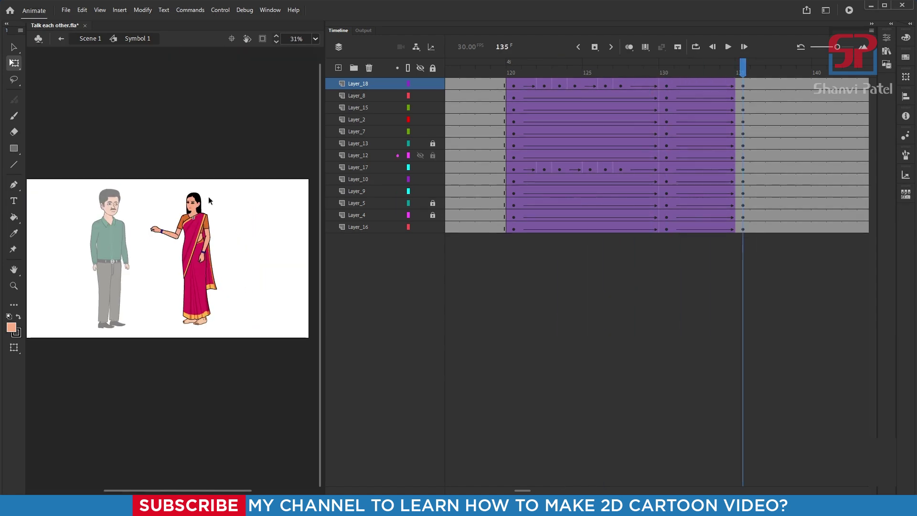
double_click(239, 181)
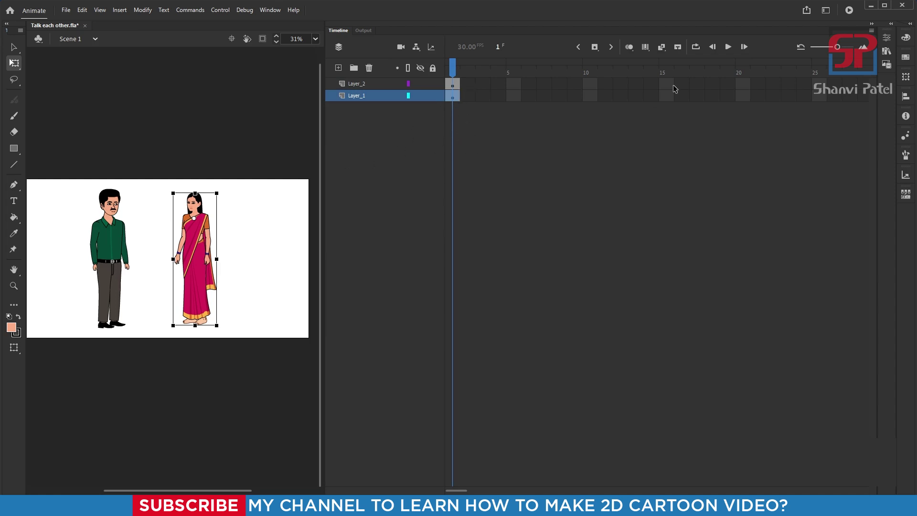
left_click_drag(839, 50, 815, 52)
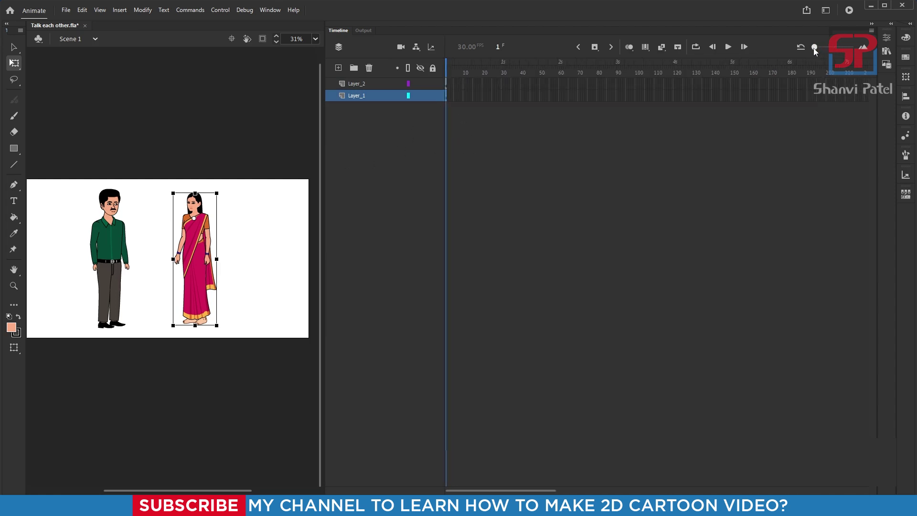
left_click_drag(787, 83, 786, 105)
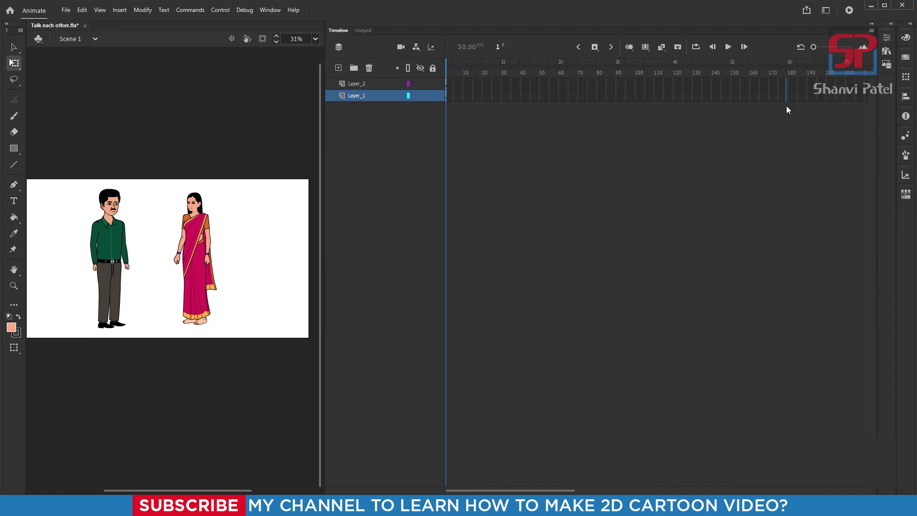
key("F5")
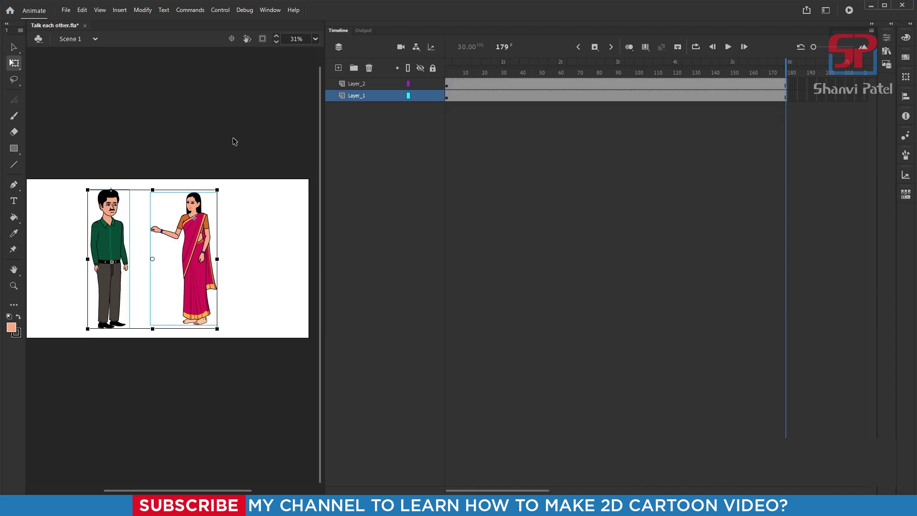
Test the movie to review the whole animation and close the preview
left_click(233, 137)
key("ctrl+Return")
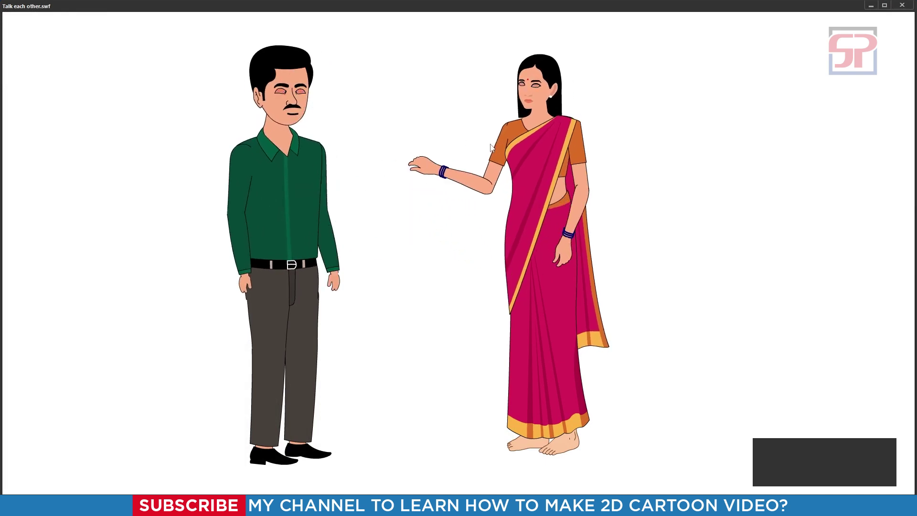
left_click(903, 6)
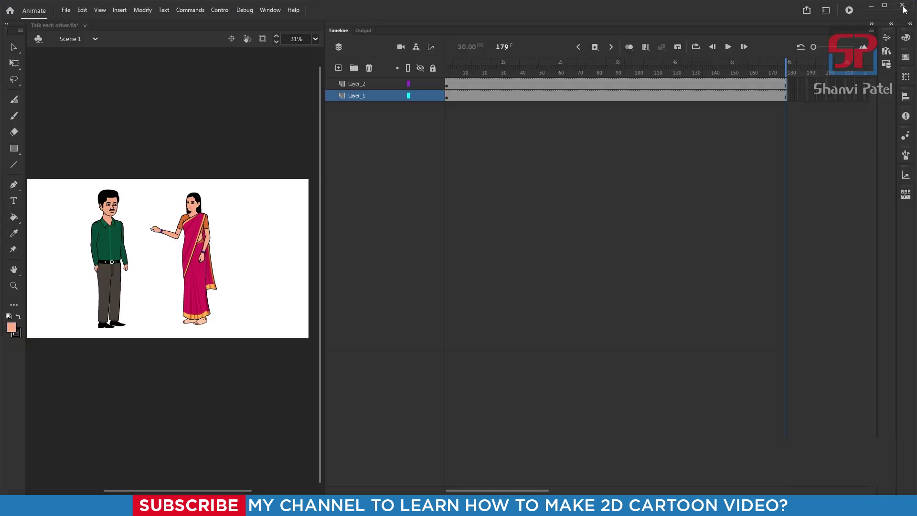
Reopen the woman's symbol and insert three frames at frame 117 across all layers to lengthen the pause between gestures
double_click(204, 225)
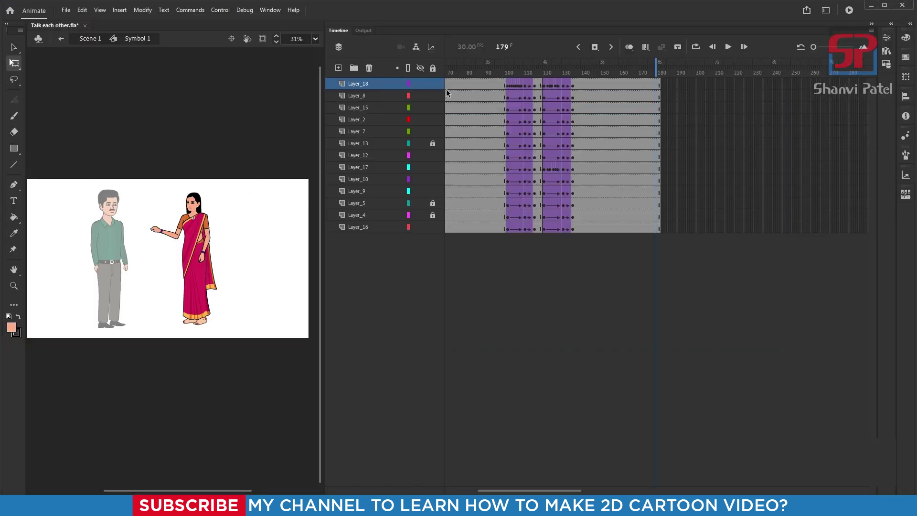
left_click(815, 47)
left_click_drag(811, 62, 857, 87)
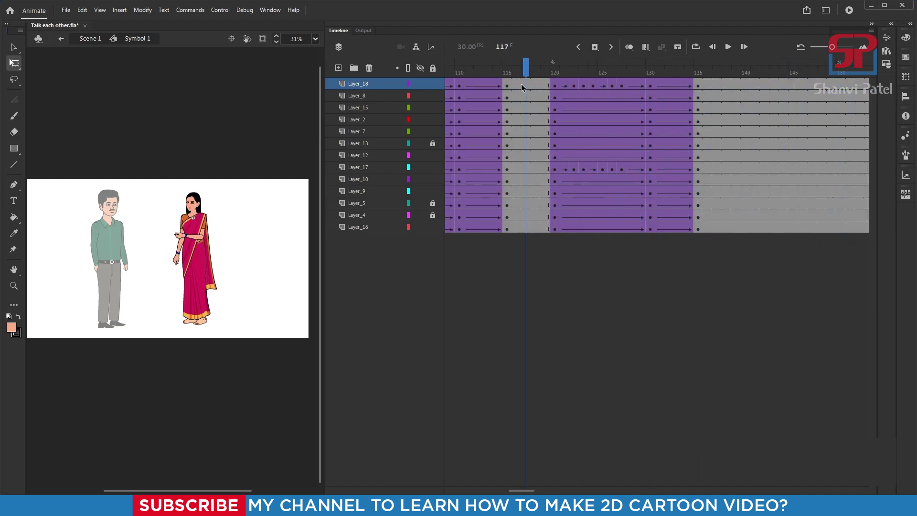
left_click_drag(521, 85, 523, 233)
key("F5")
key("F5")
key("F5")
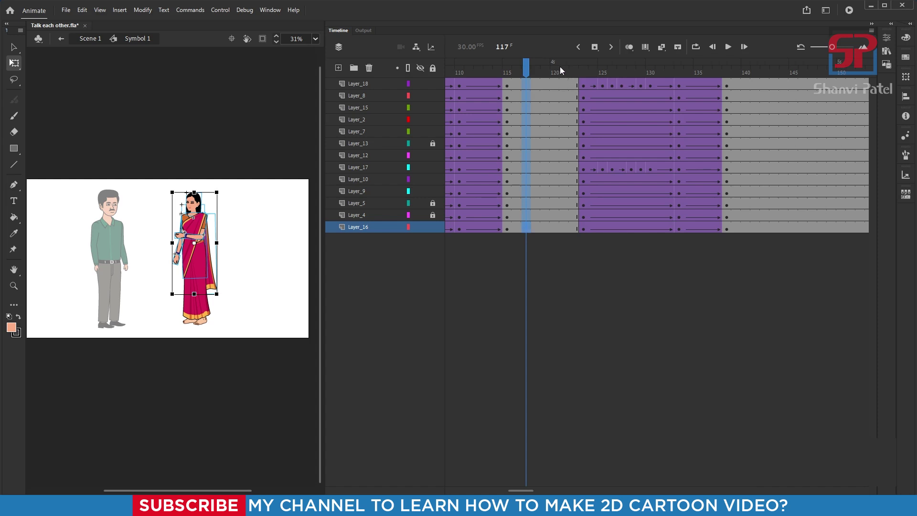
Play back the woman's retimed gestures inside the symbol, return to Scene 1 and test the movie
left_click_drag(560, 67, 607, 91)
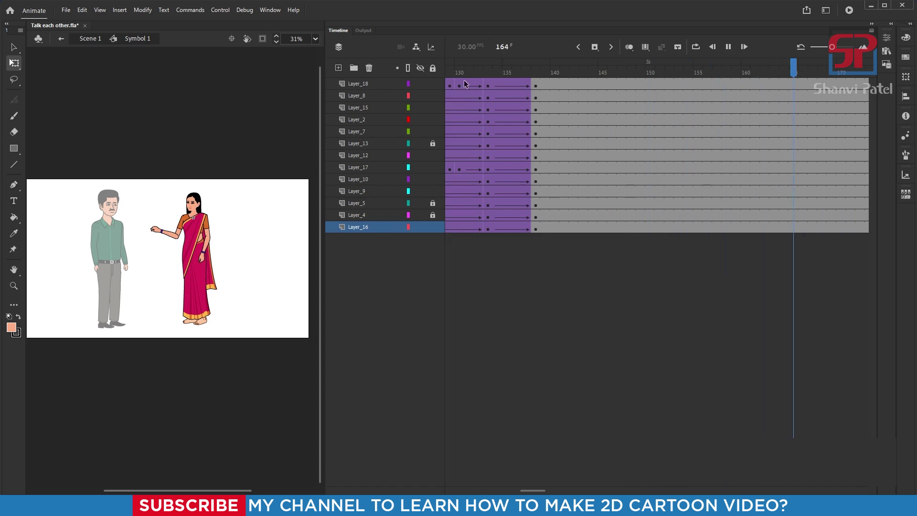
left_click(466, 83)
left_click_drag(491, 69, 535, 94)
key("Return")
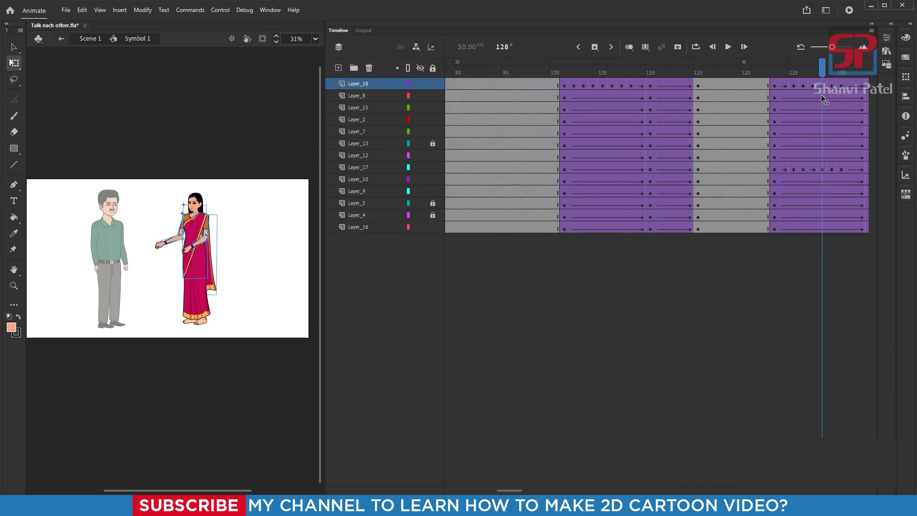
double_click(234, 125)
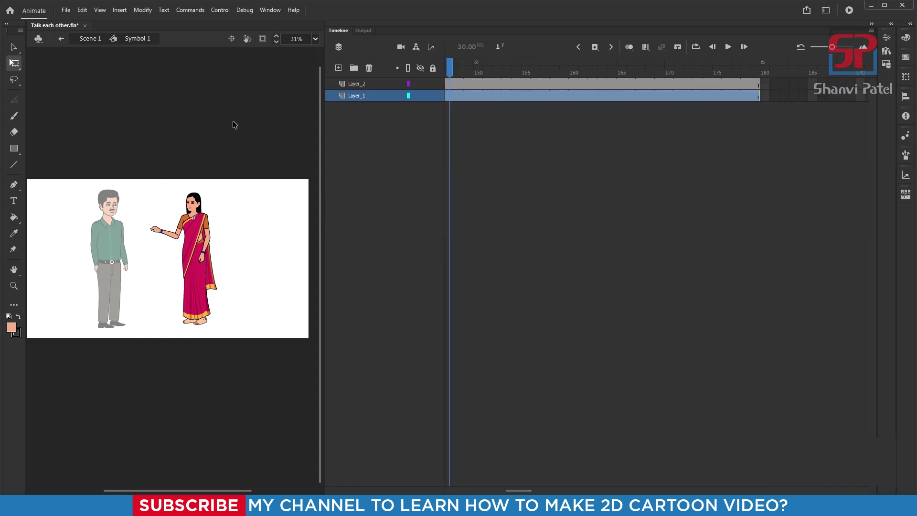
key("ctrl+Return")
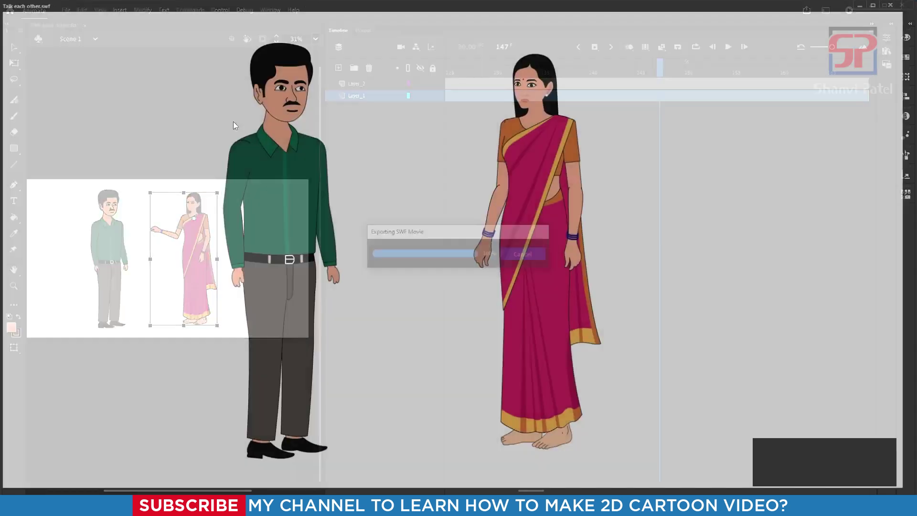